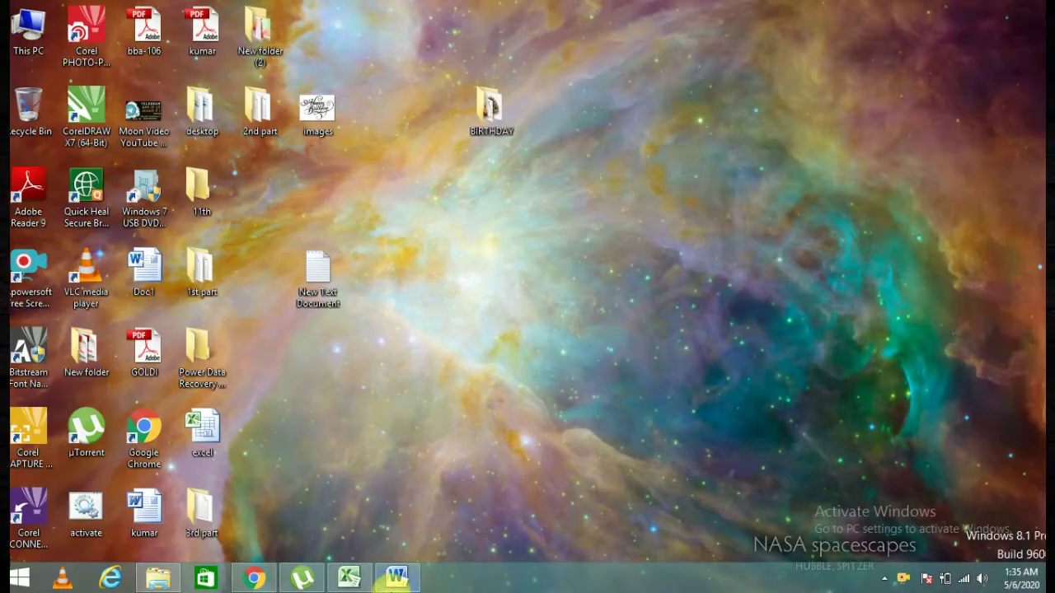
Draw a Frame shape across the blank document page.
left_click(389, 579)
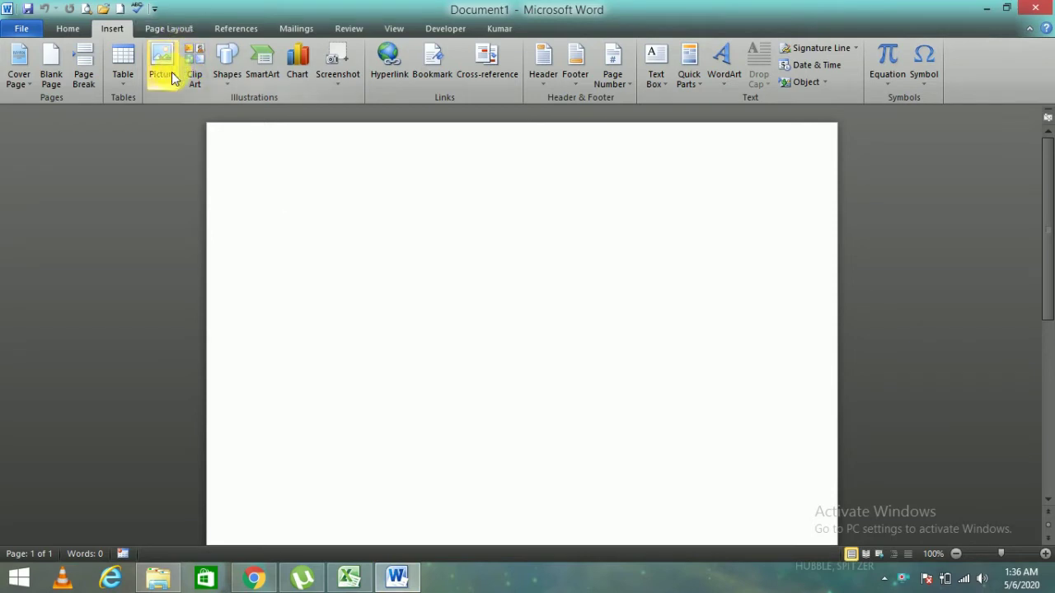
left_click(222, 72)
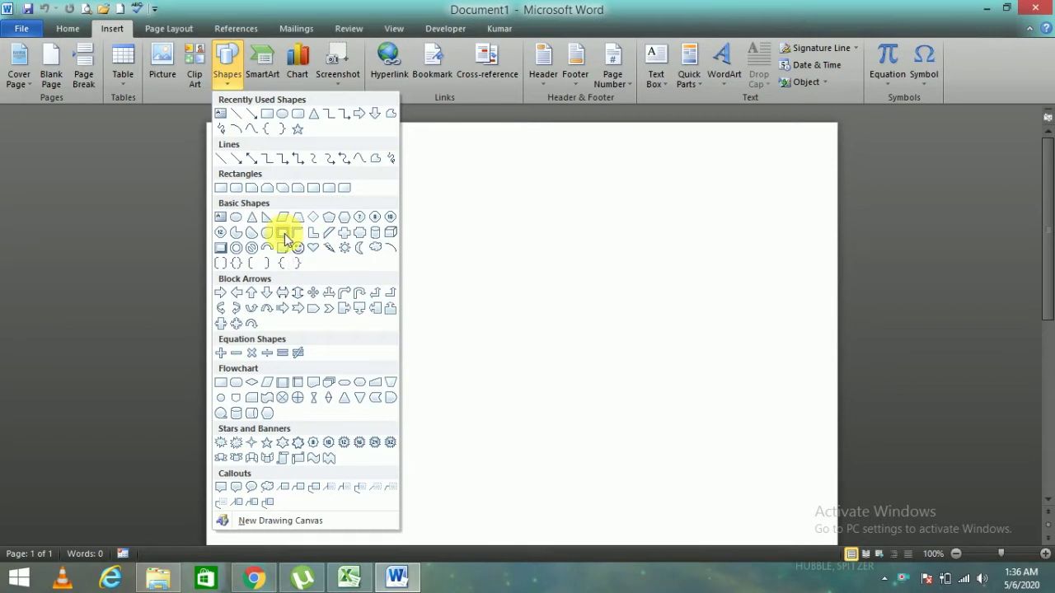
left_click(285, 238)
mouse_move(249, 194)
left_mouse_down()
mouse_move(532, 445)
mouse_move(780, 518)
left_mouse_up()
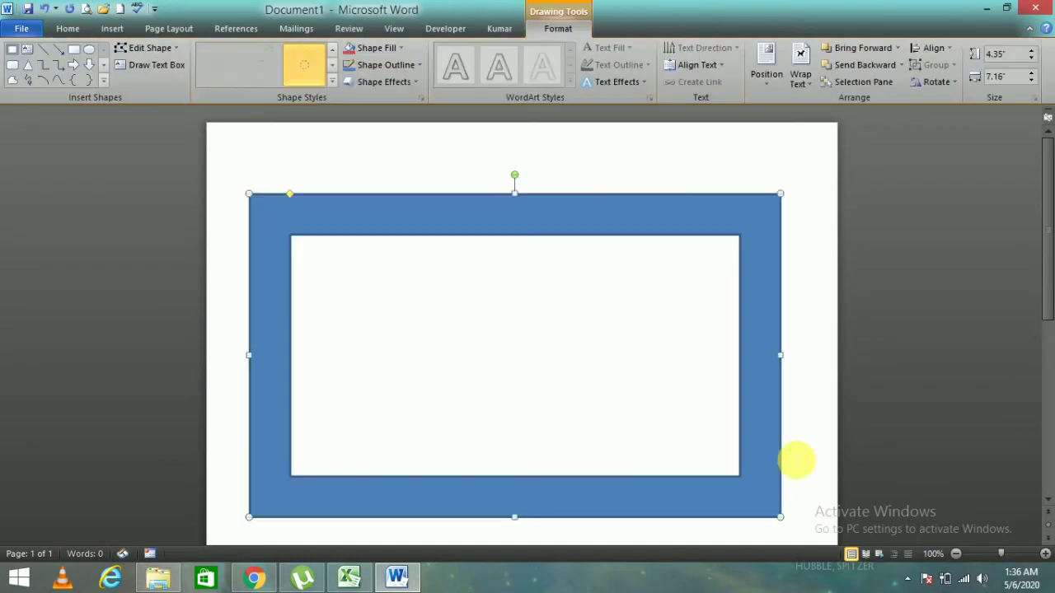
left_click(806, 173)
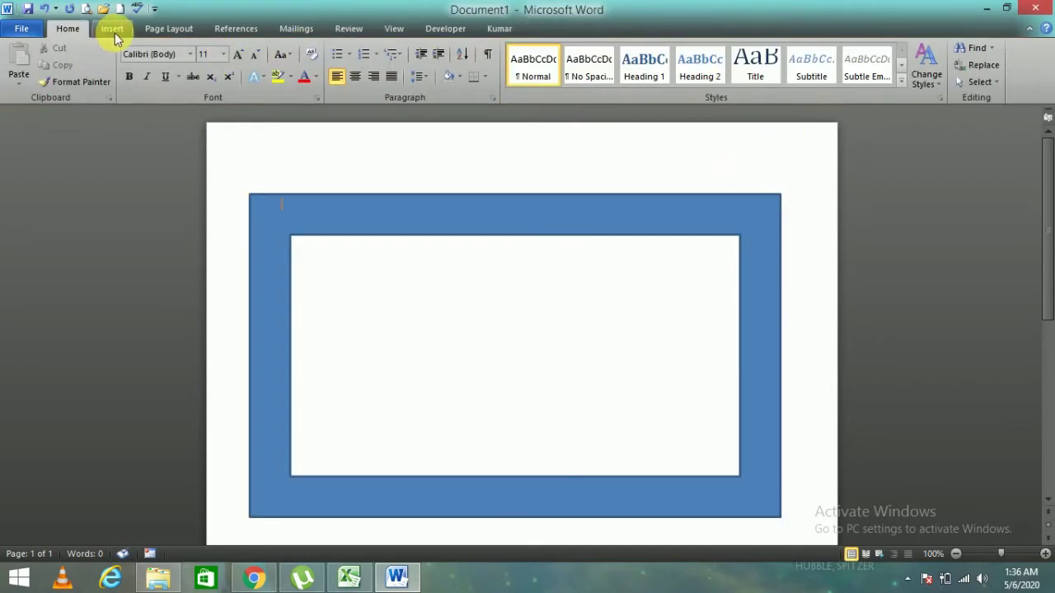
Switch the page to landscape orientation and zoom out to see the whole page.
left_click(161, 31)
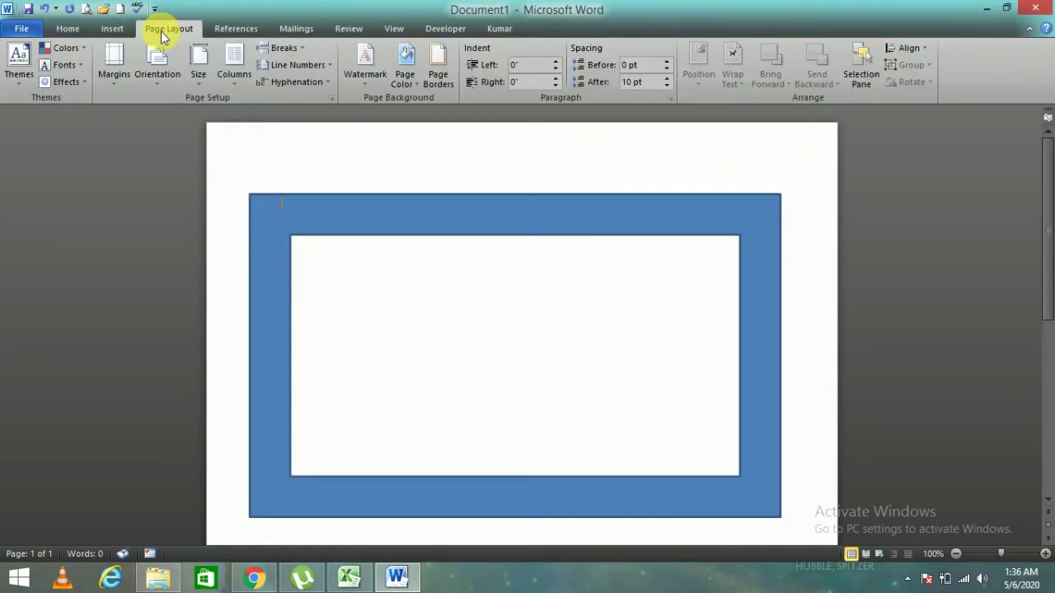
left_click(156, 83)
left_click(202, 144)
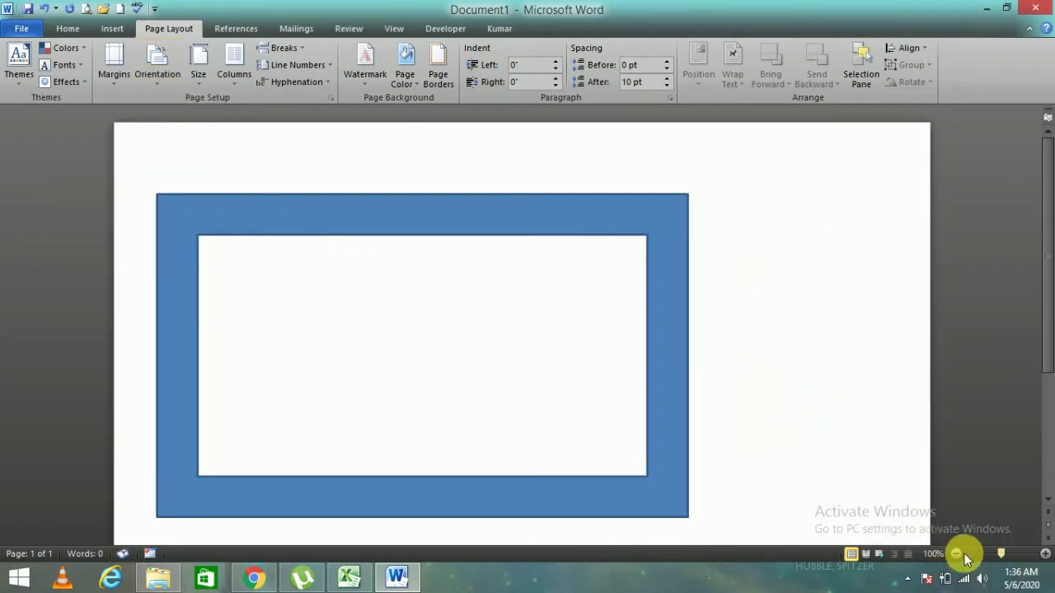
left_click(956, 554)
left_click(956, 554)
left_click(956, 554)
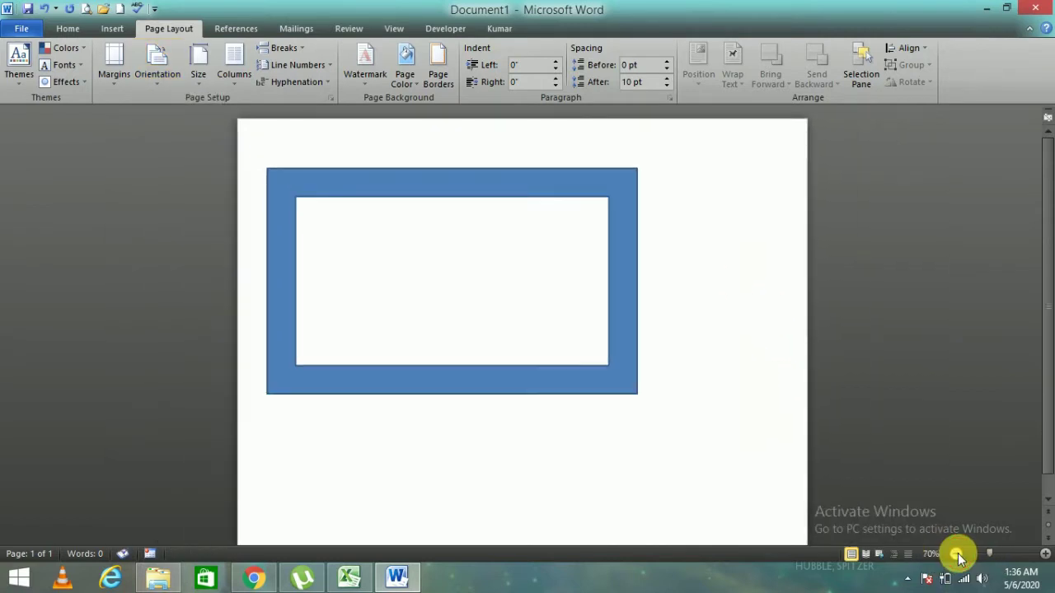
left_click(955, 554)
Stretch the frame to the landscape page's corners, thin its blue border, and shift it inward.
left_click(317, 344)
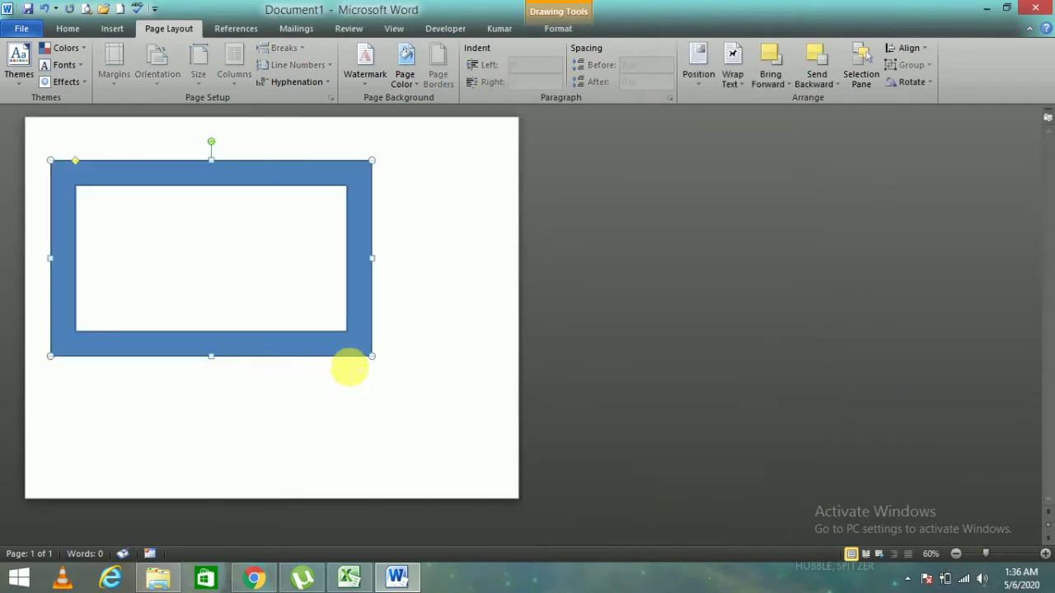
left_click_drag(371, 356, 486, 468)
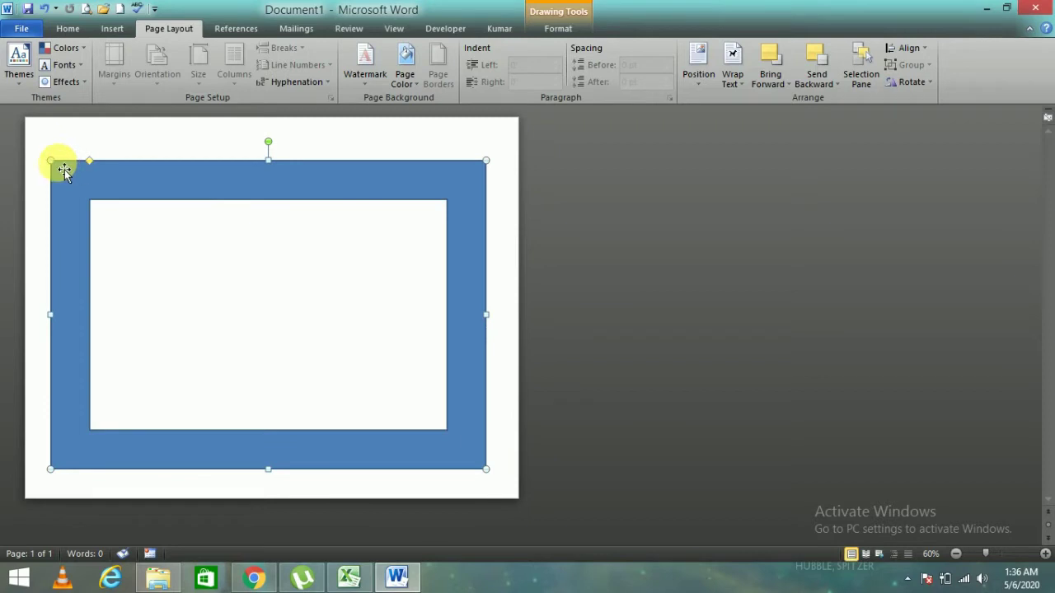
left_click_drag(50, 161, 38, 126)
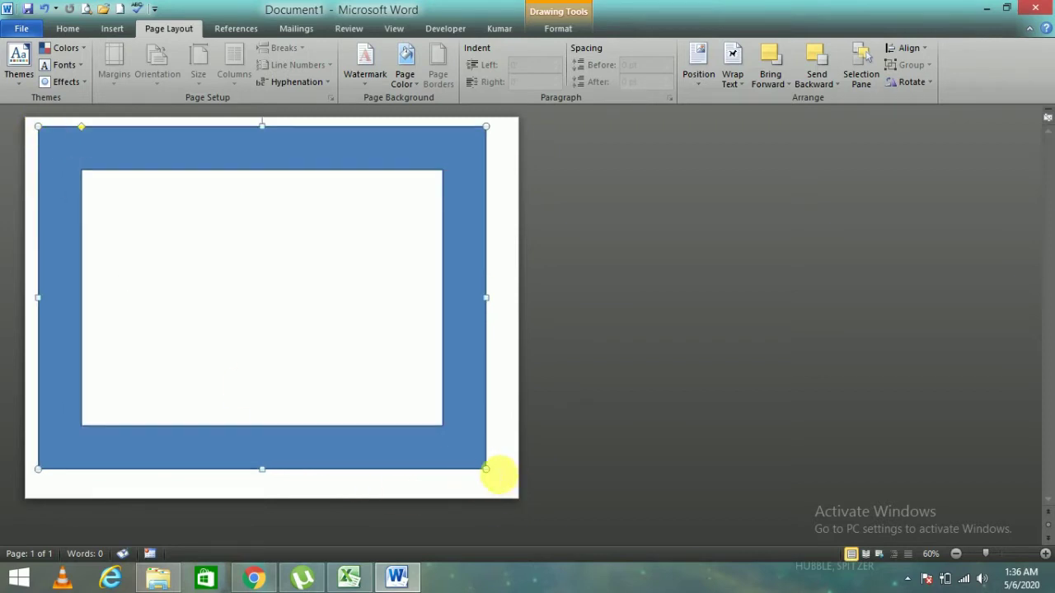
mouse_move(487, 469)
left_mouse_down()
mouse_move(517, 506)
mouse_move(503, 494)
left_mouse_up()
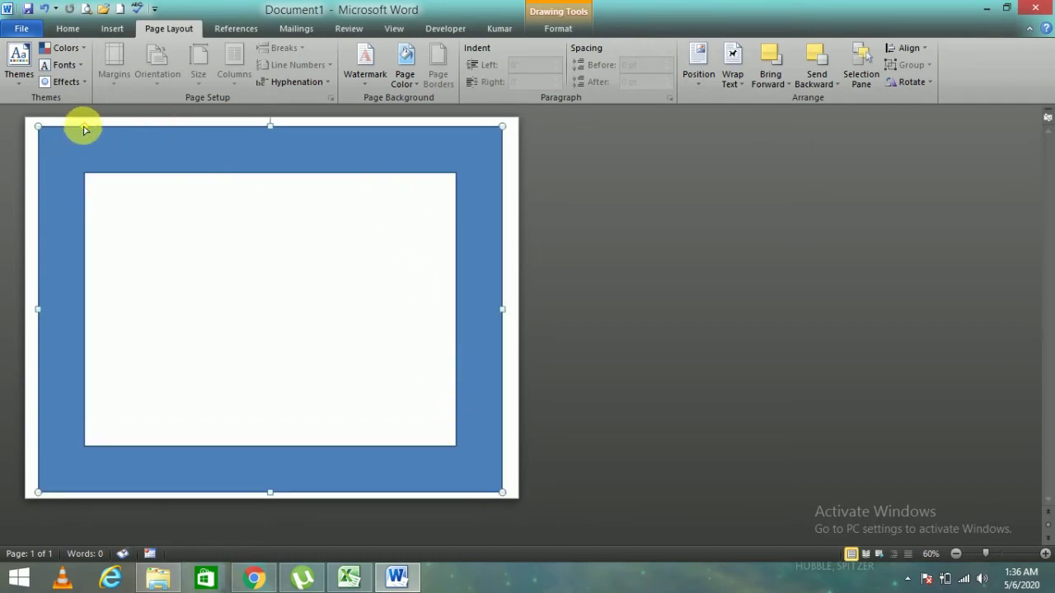
mouse_move(86, 130)
left_mouse_down()
mouse_move(52, 118)
mouse_move(72, 165)
left_mouse_up()
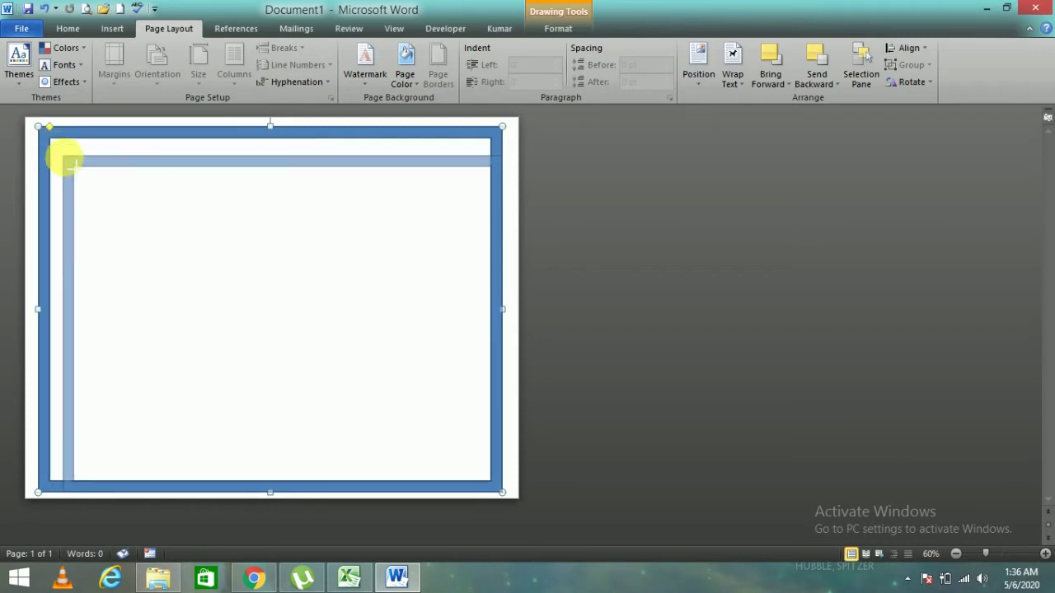
left_click_drag(175, 178, 164, 166)
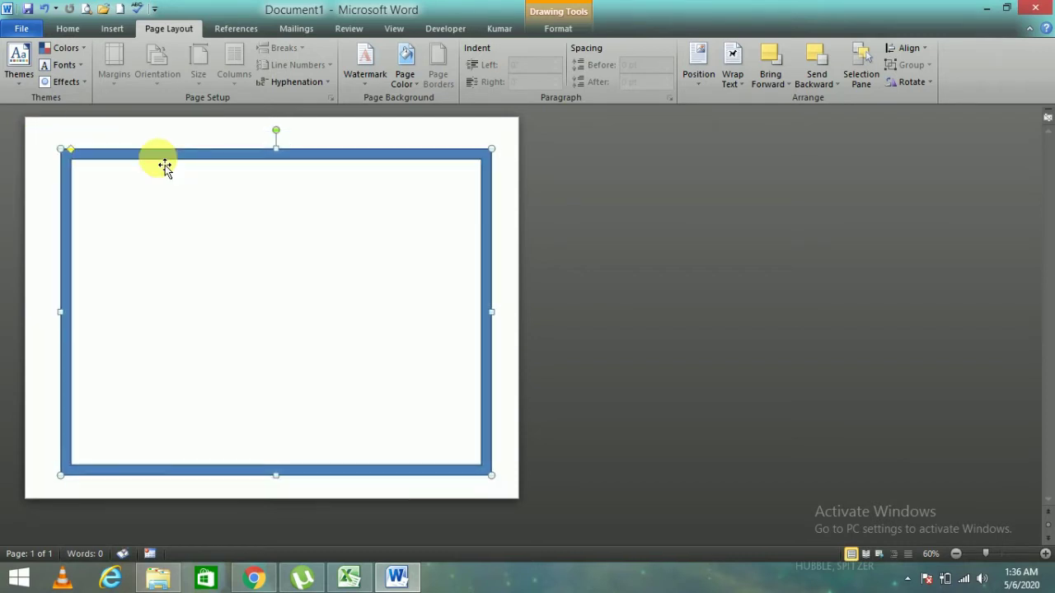
Set the frame's Shape Fill to yellow and its Shape Outline to No Outline.
left_click(569, 31)
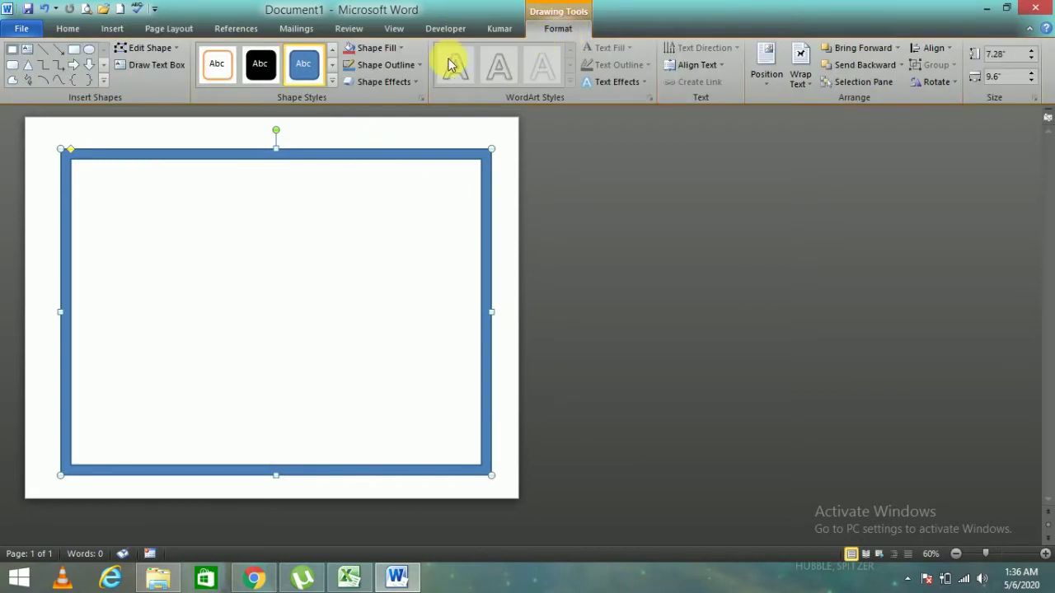
left_click(404, 48)
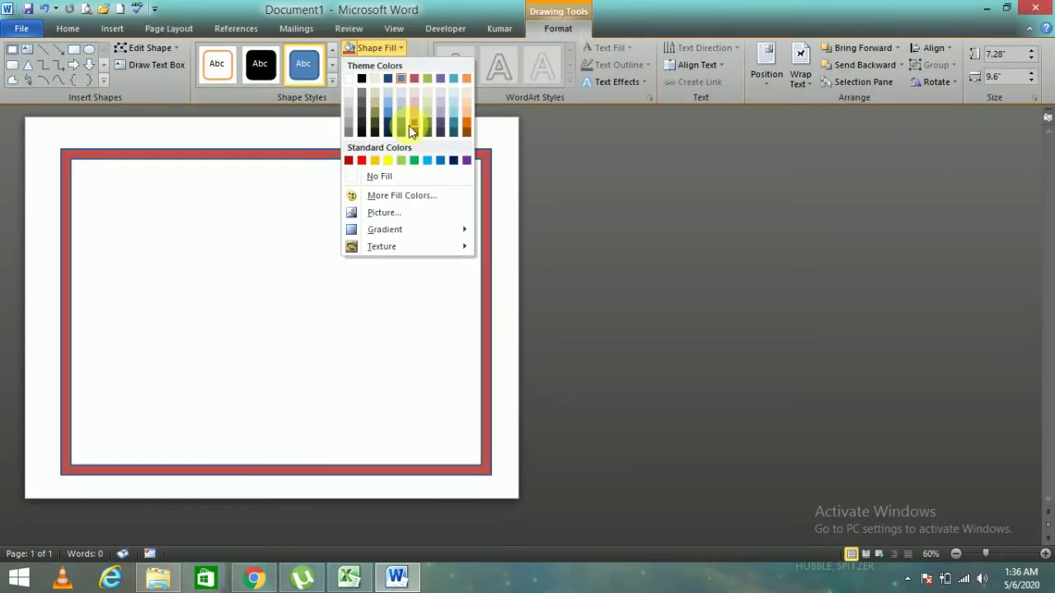
left_click(379, 174)
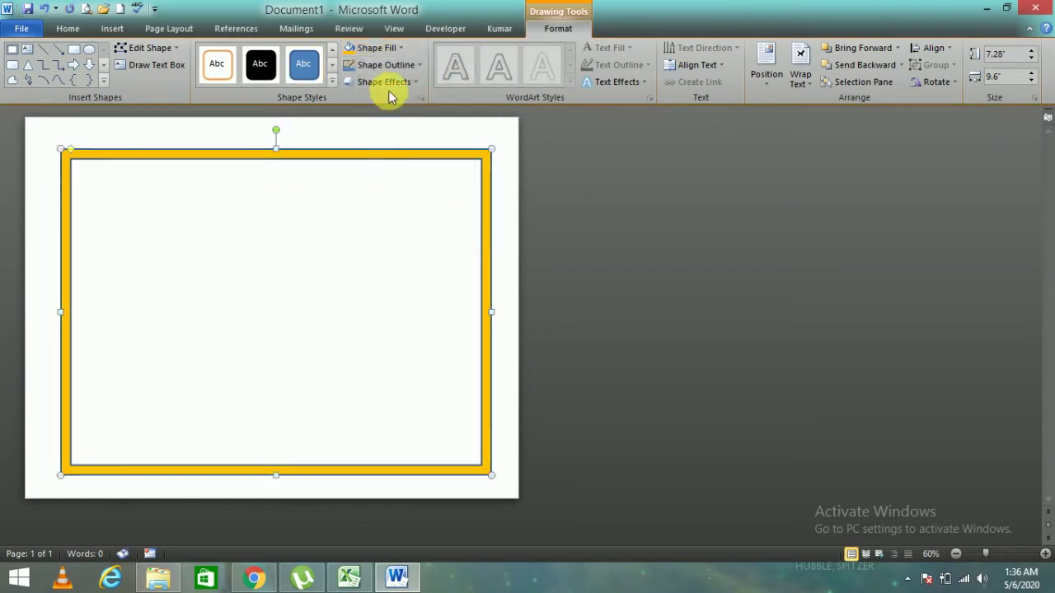
left_click(421, 65)
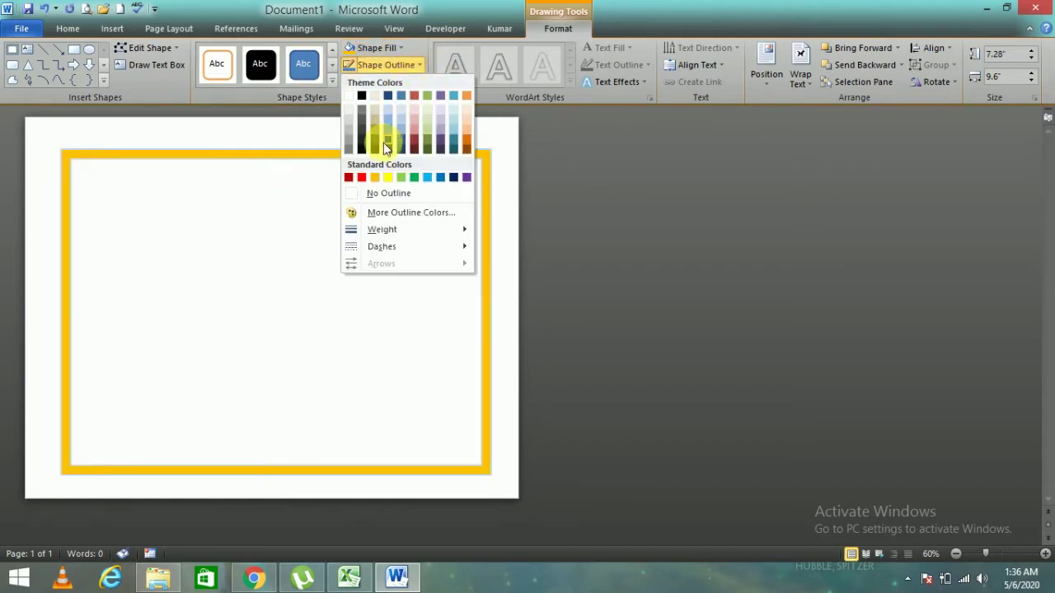
left_click(383, 194)
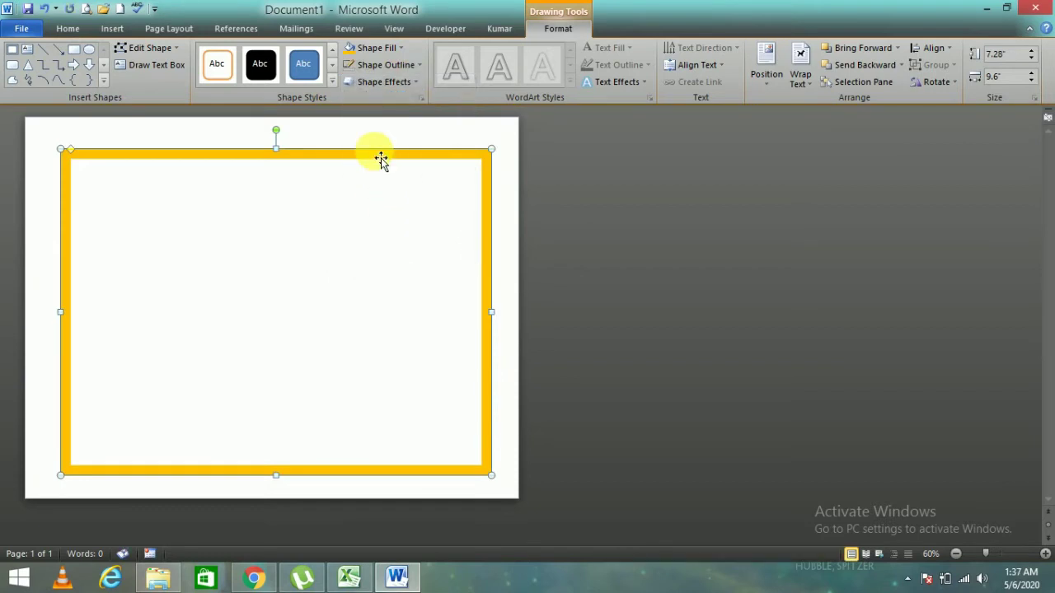
Duplicate the yellow frame, tilt the copy clockwise, and resize it to 6.82 × 9.16 inches.
mouse_move(381, 157)
left_mouse_down()
mouse_move(387, 165)
mouse_move(366, 170)
left_mouse_up()
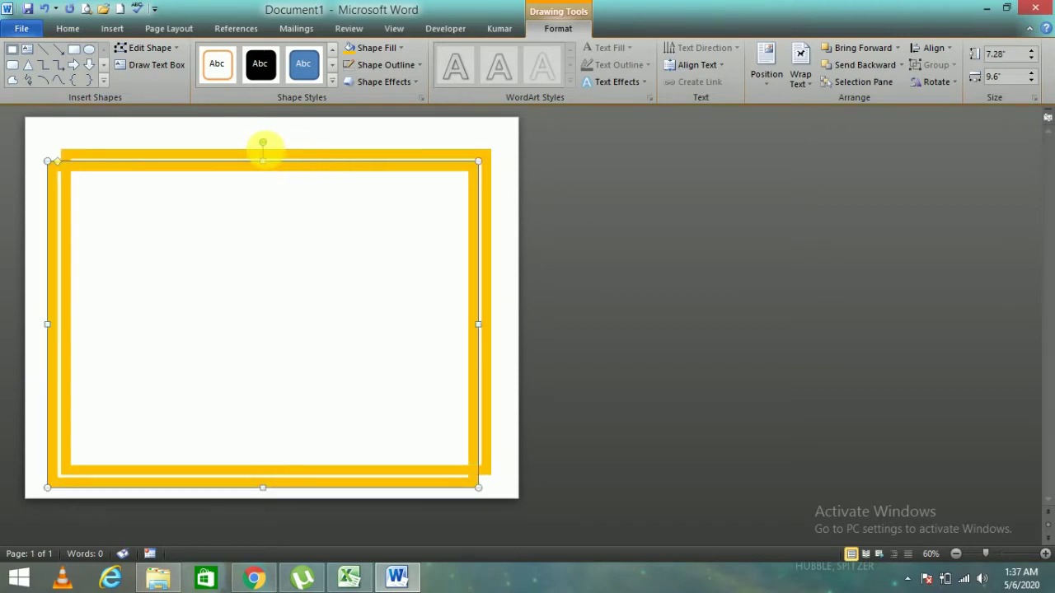
left_click_drag(262, 142, 299, 133)
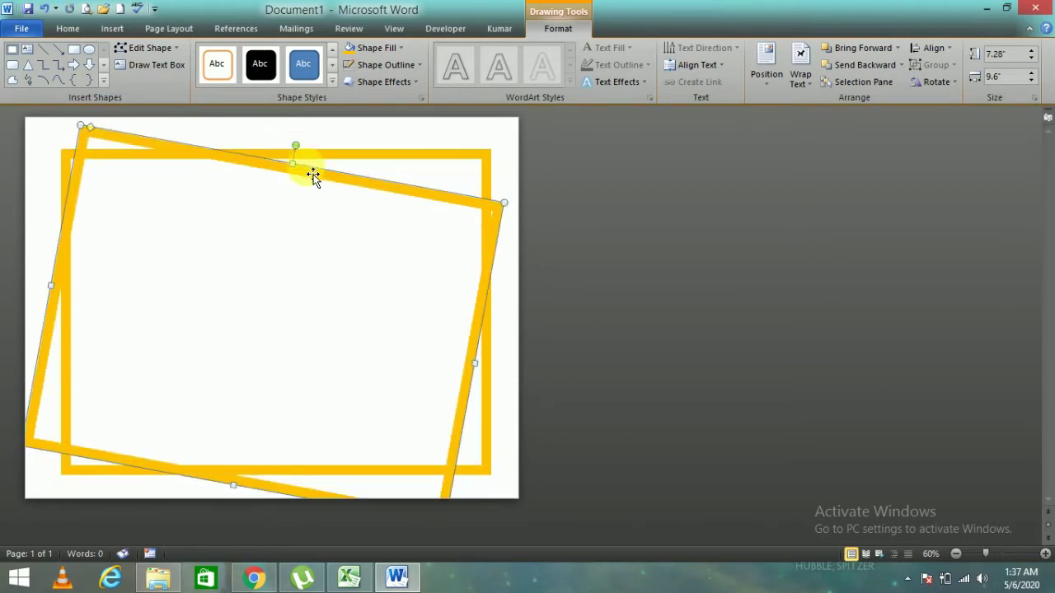
left_click_drag(313, 173, 314, 164)
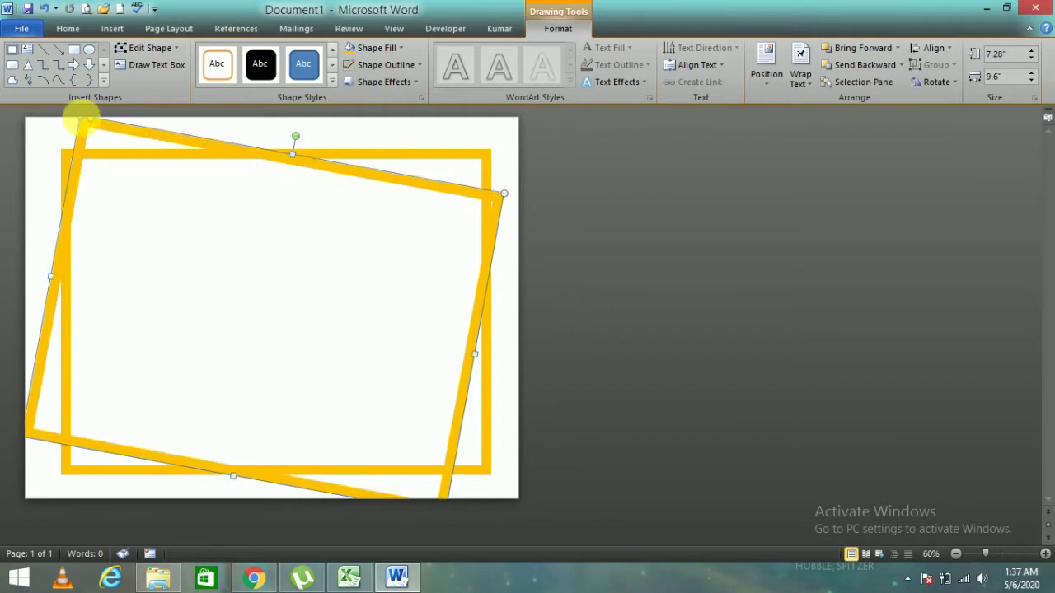
left_click_drag(82, 121, 96, 141)
left_click_drag(230, 171, 237, 137)
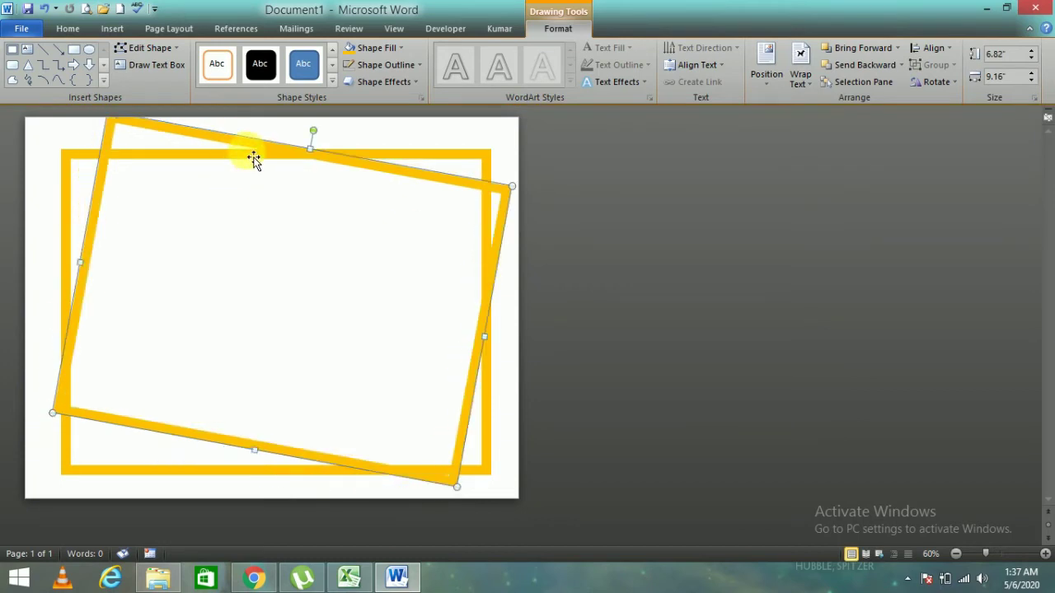
key("Down")
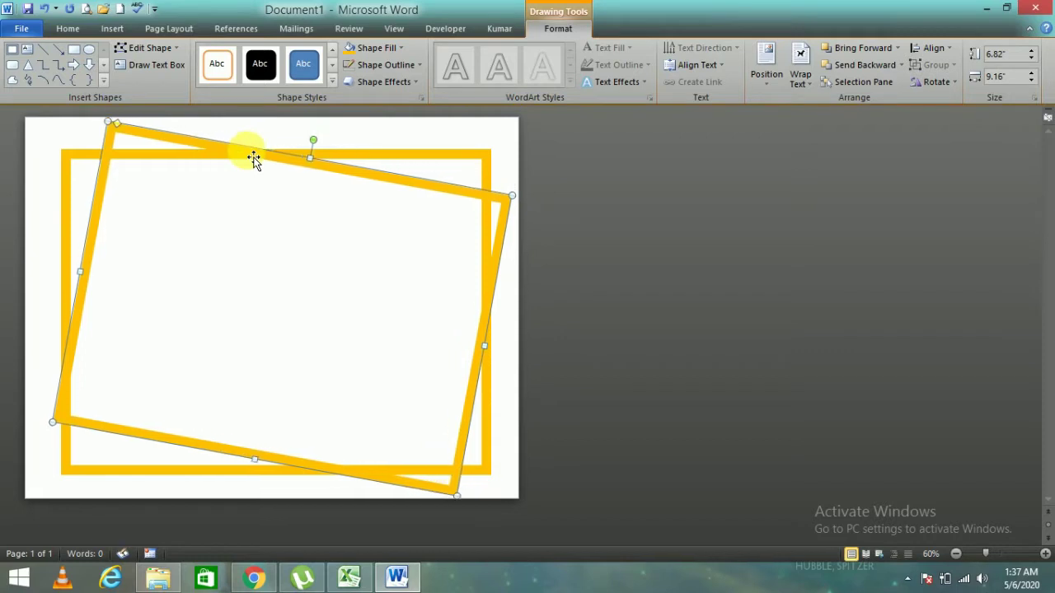
key("Left")
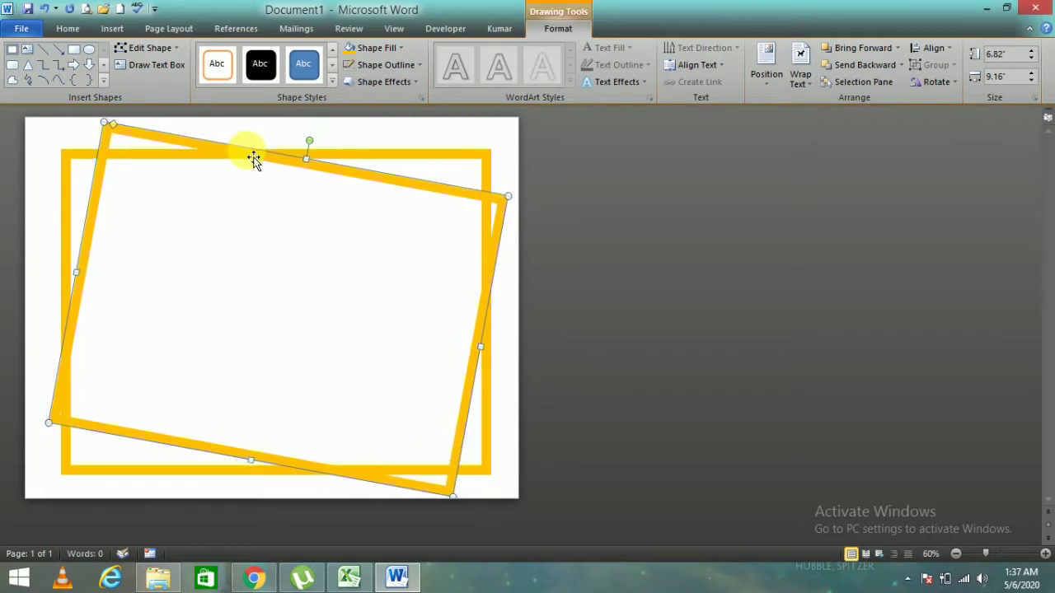
key("Left")
key("Left")
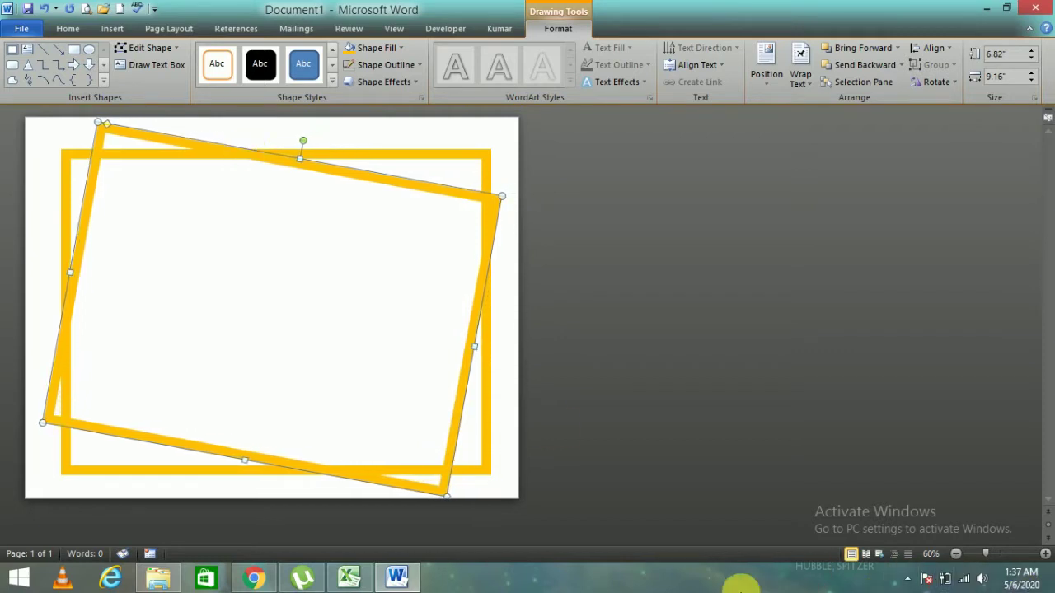
double_click(78, 466)
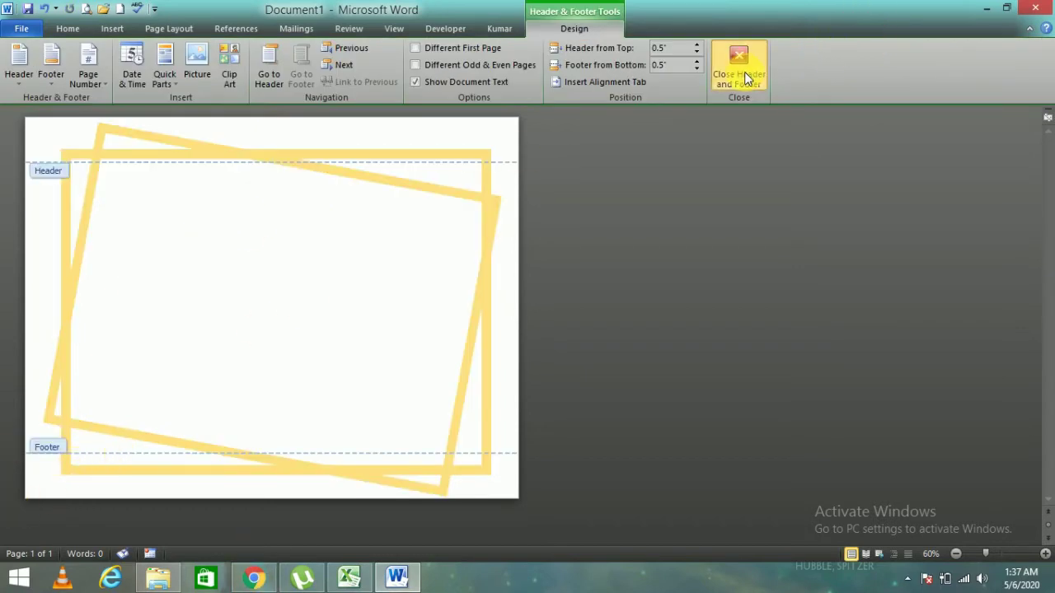
left_click(746, 78)
left_click(70, 251)
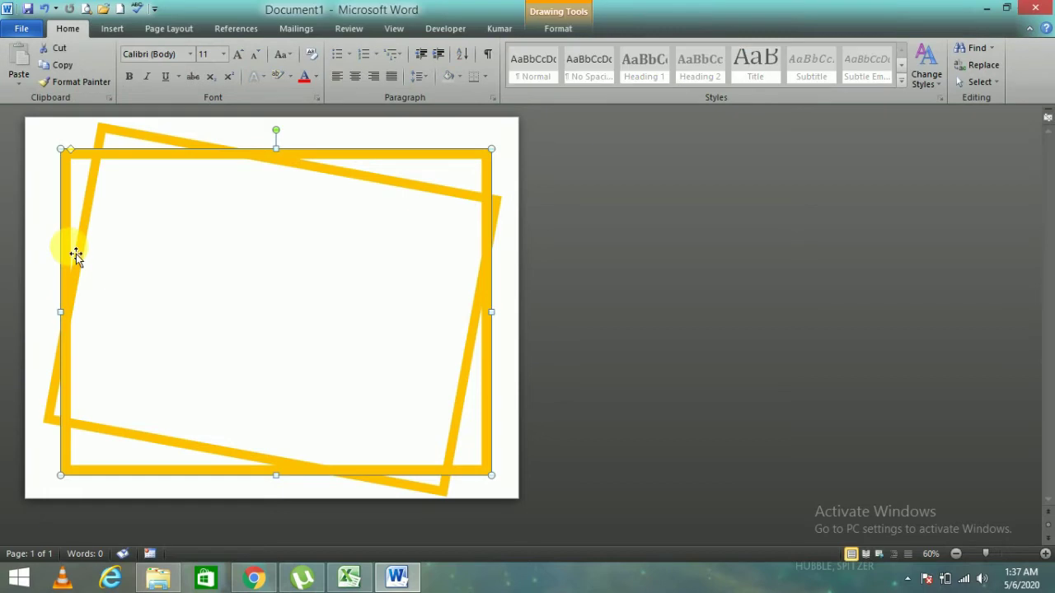
key("Left")
key("Left")
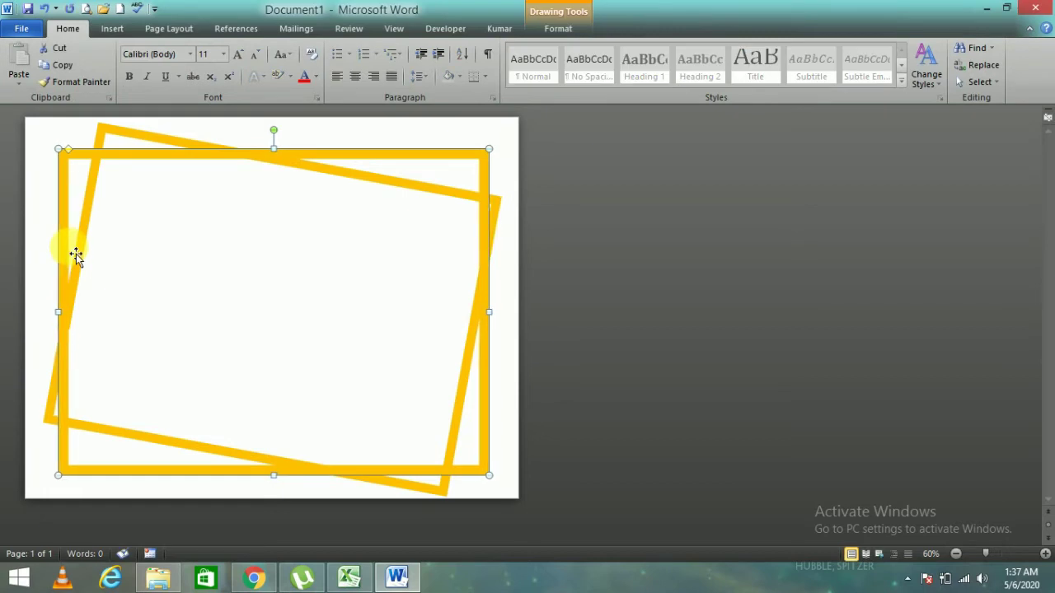
key("Left")
key("Left")
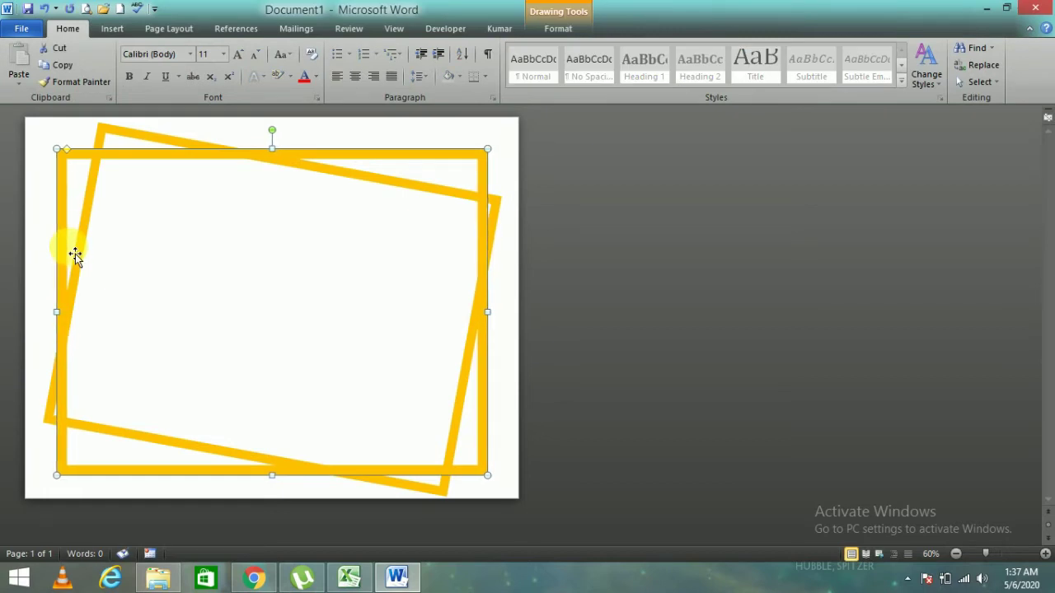
key("Right")
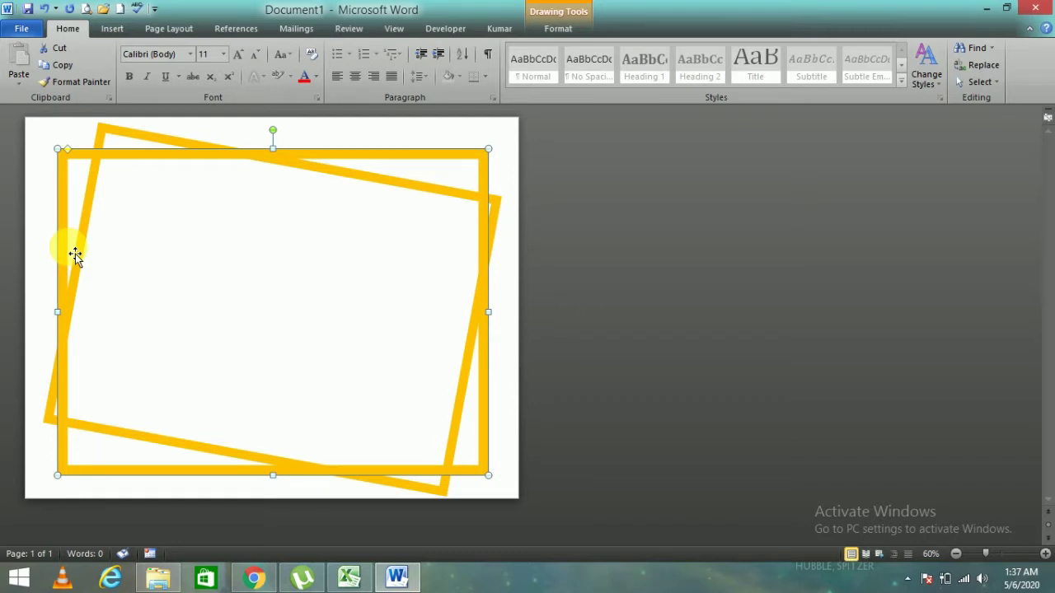
left_click(238, 162, "shift")
left_click_drag(235, 160, 267, 191)
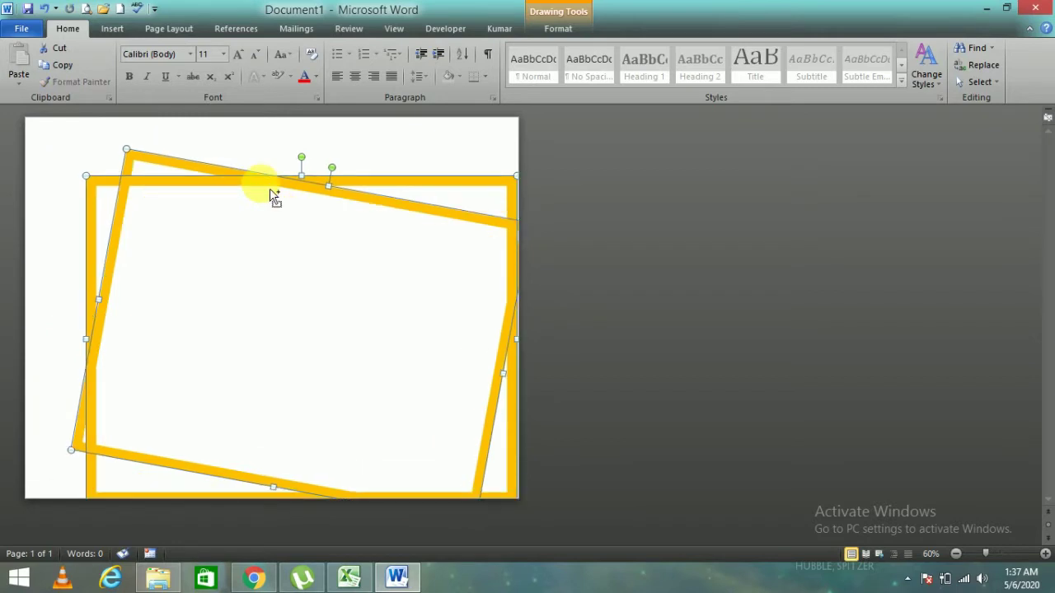
key("ctrl+z")
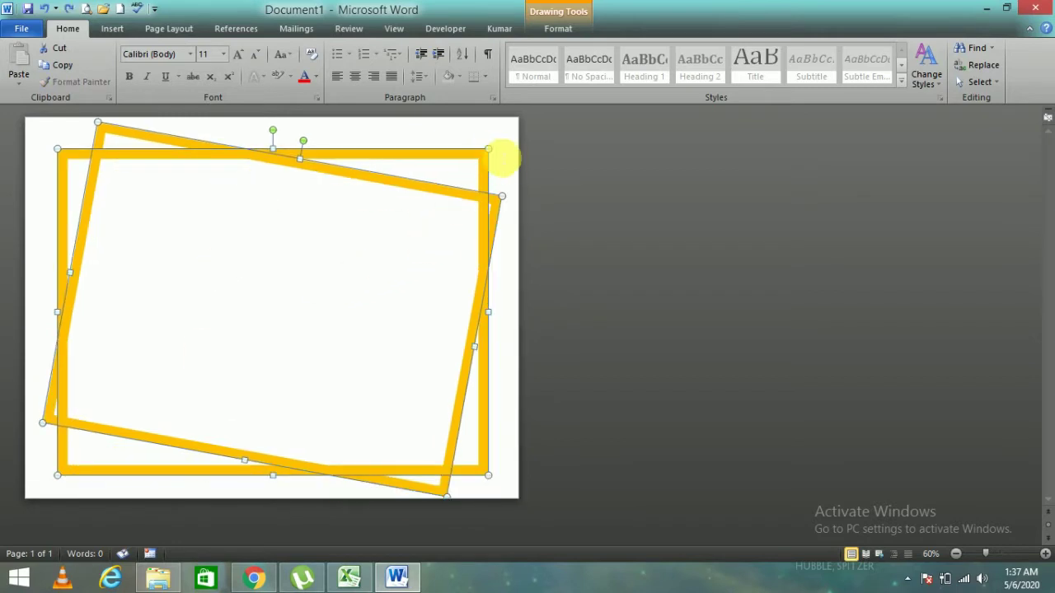
left_click(511, 164)
left_click(69, 159)
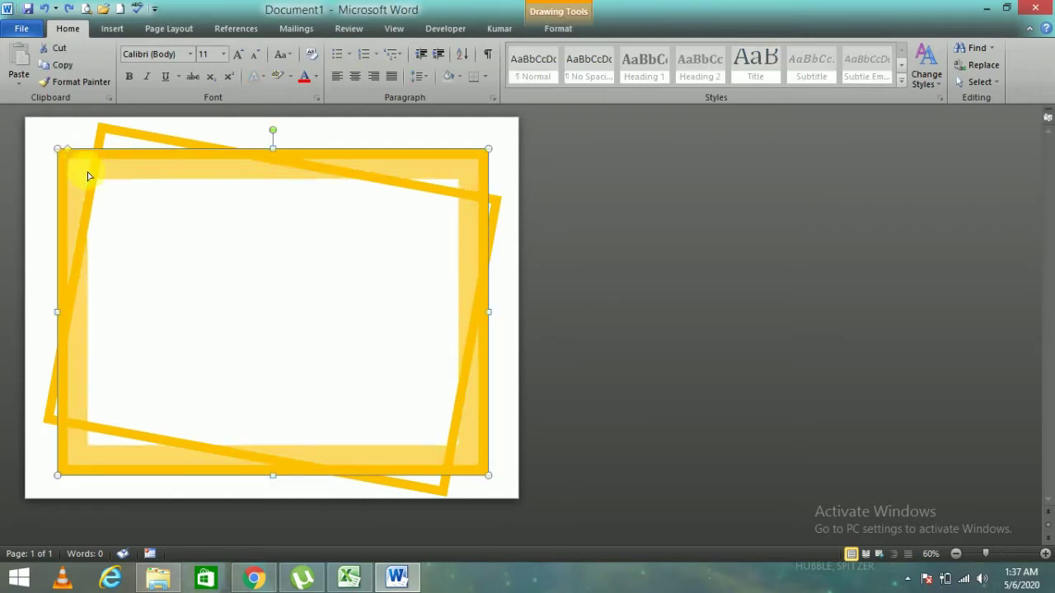
left_click(108, 187)
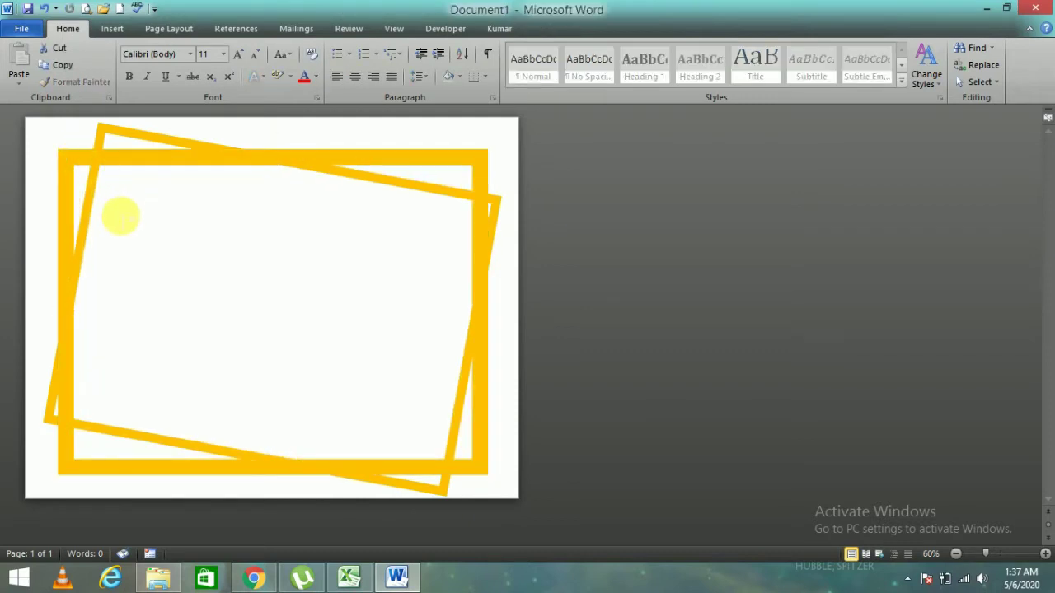
key("ctrl+z")
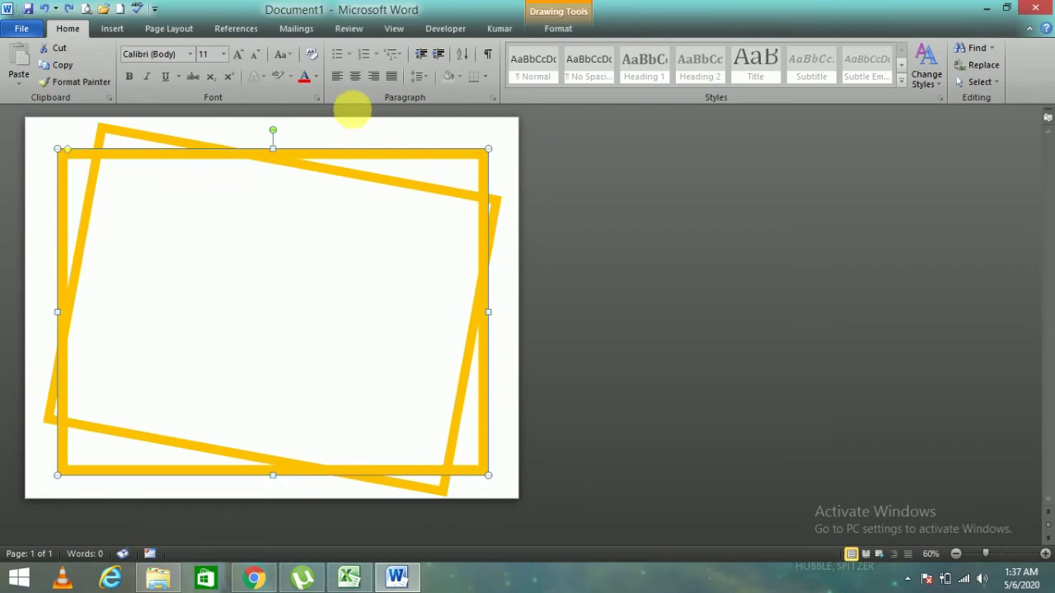
left_click_drag(352, 159, 352, 192)
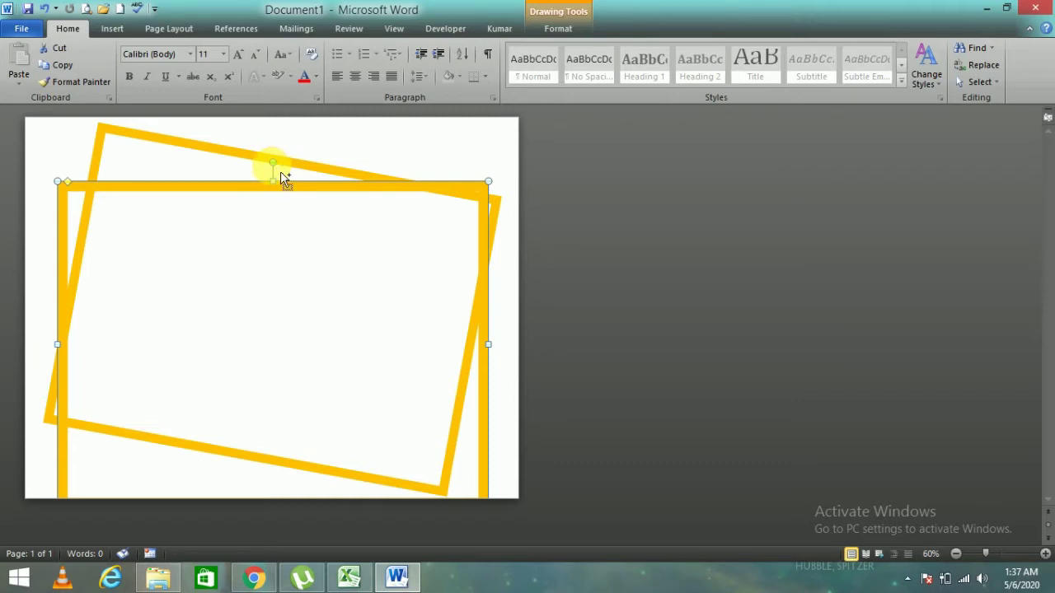
key("ctrl+z")
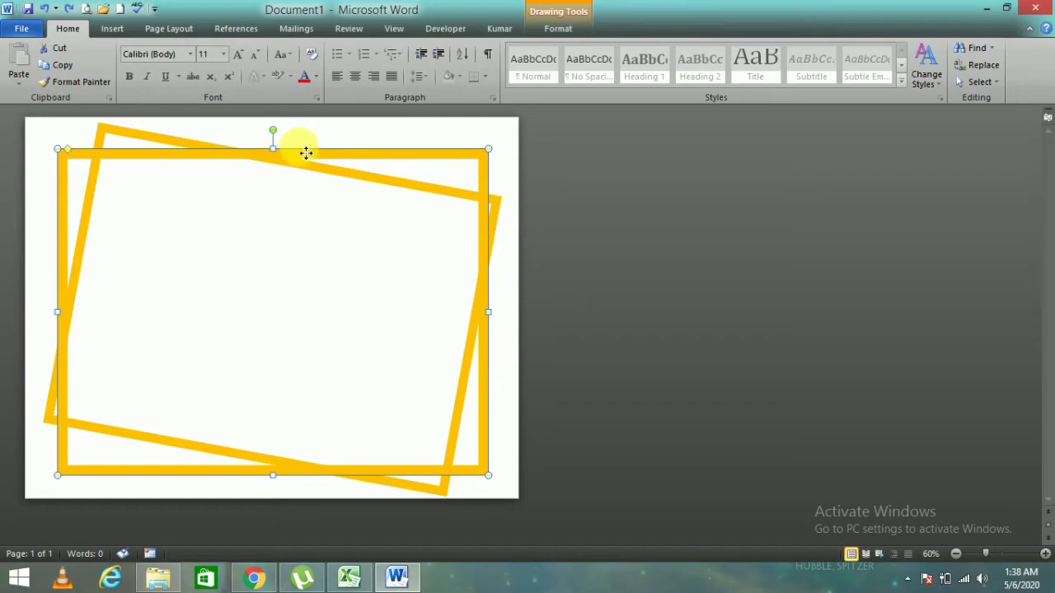
Duplicate the straight frame, shrink the copy to 6.23 × 8.9 inches, and tilt it the opposite way.
left_click_drag(305, 154, 314, 176)
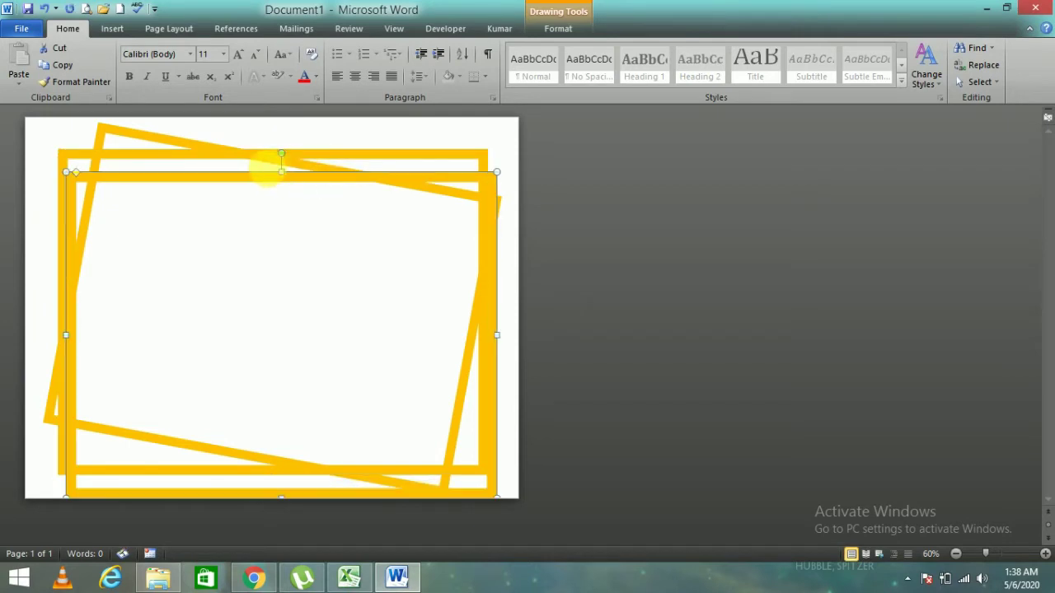
left_click(282, 160)
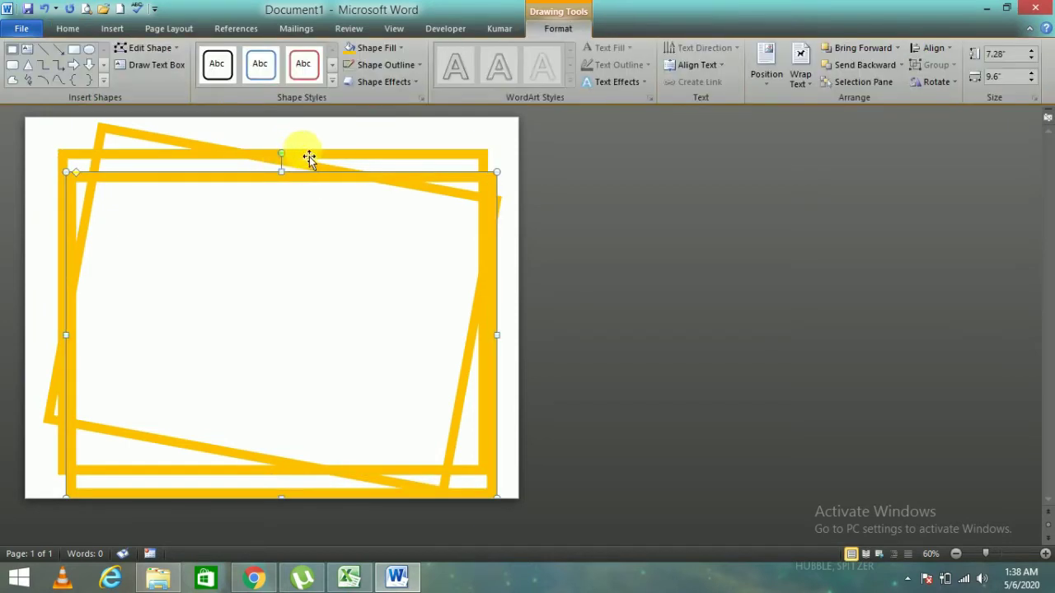
left_click_drag(282, 154, 337, 214)
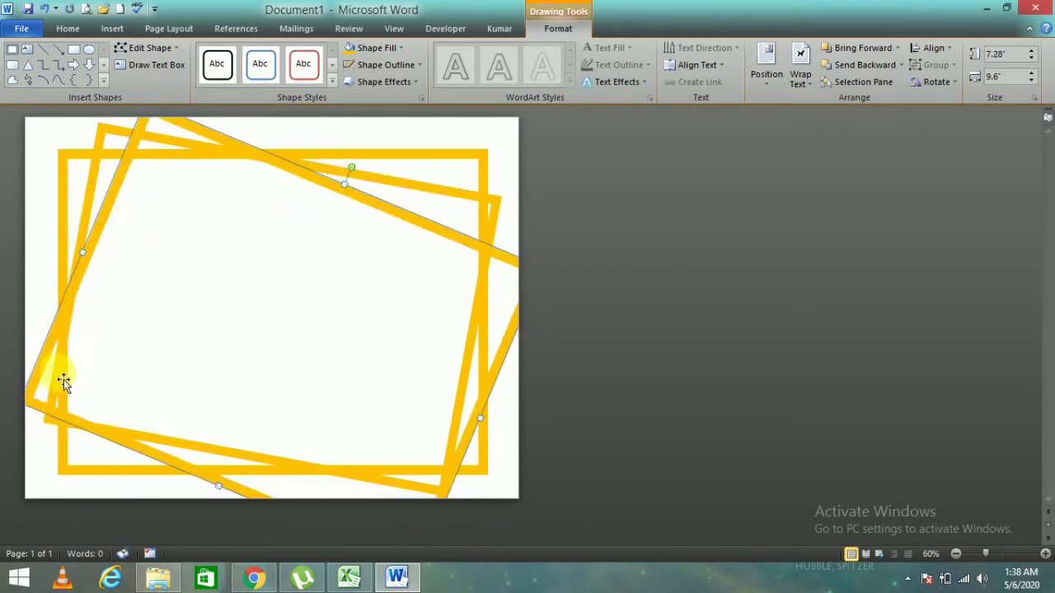
left_click_drag(112, 227, 134, 240)
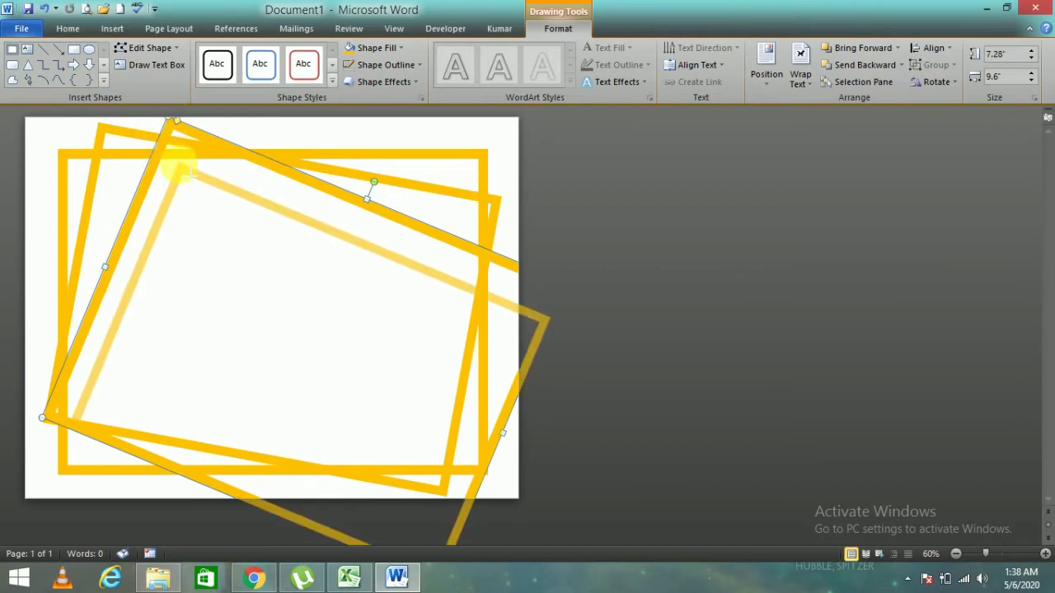
left_click_drag(168, 118, 180, 174)
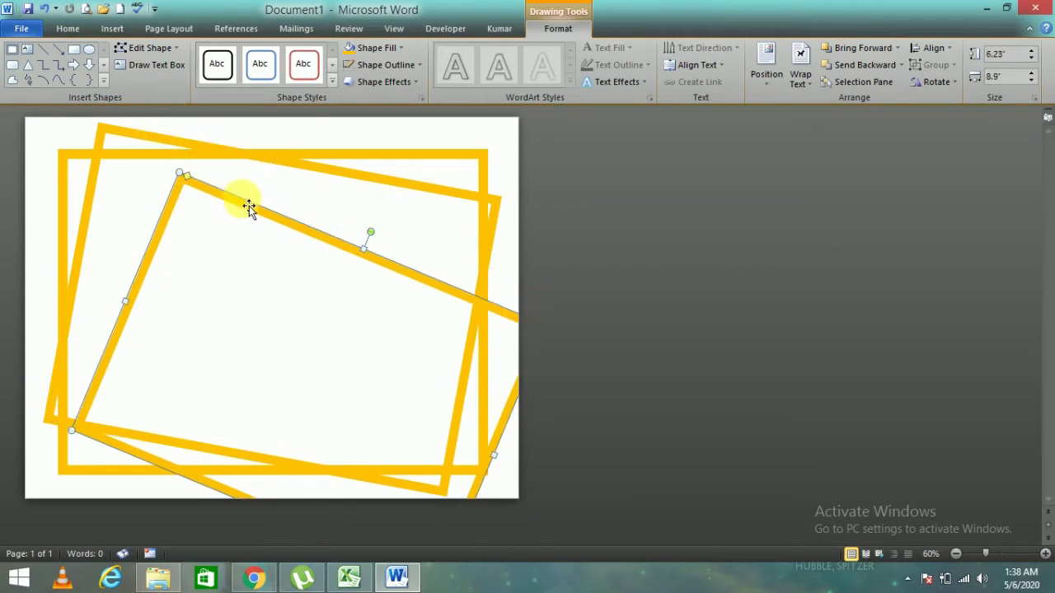
left_click_drag(249, 206, 221, 144)
mouse_move(348, 175)
left_mouse_down()
mouse_move(302, 243)
mouse_move(284, 302)
left_mouse_up()
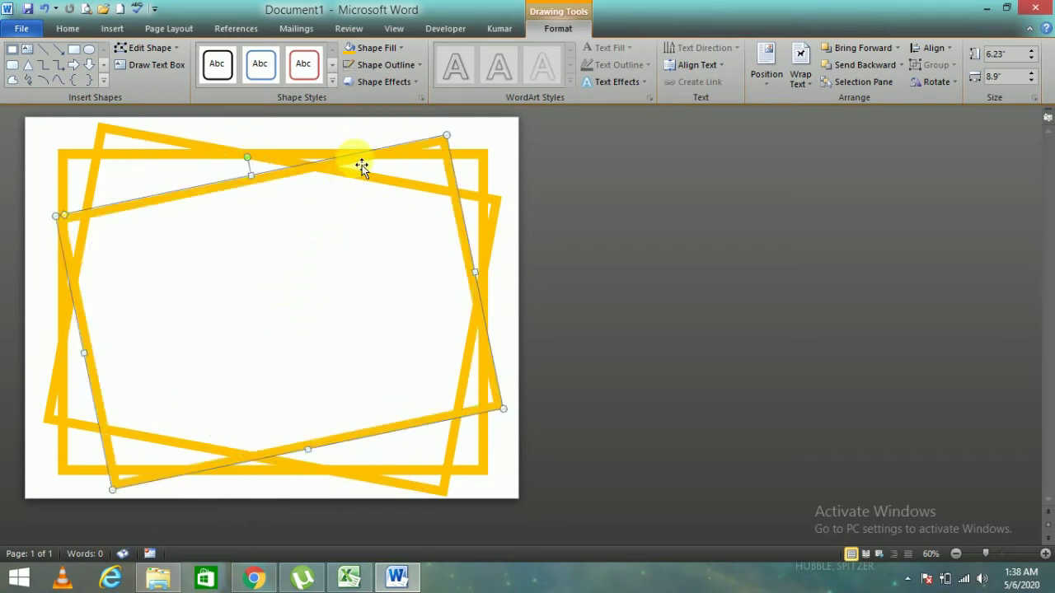
Nudge the opposite-tilted frame into place over the other two frames.
key("Right")
key("Right")
key("Right")
key("Right")
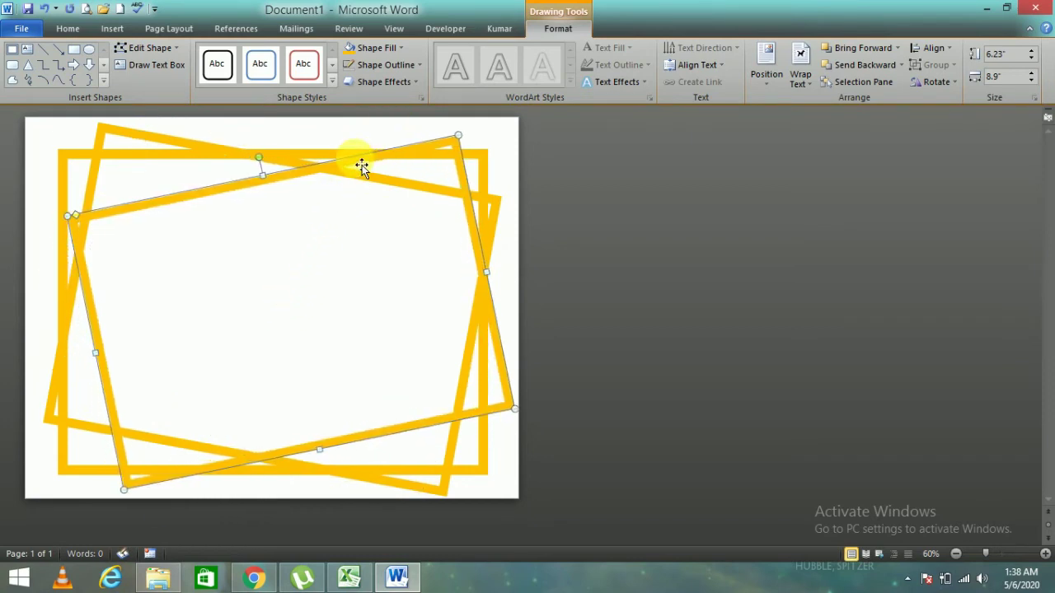
key("Up")
key("Up")
key("Up")
key("Up")
key("Up")
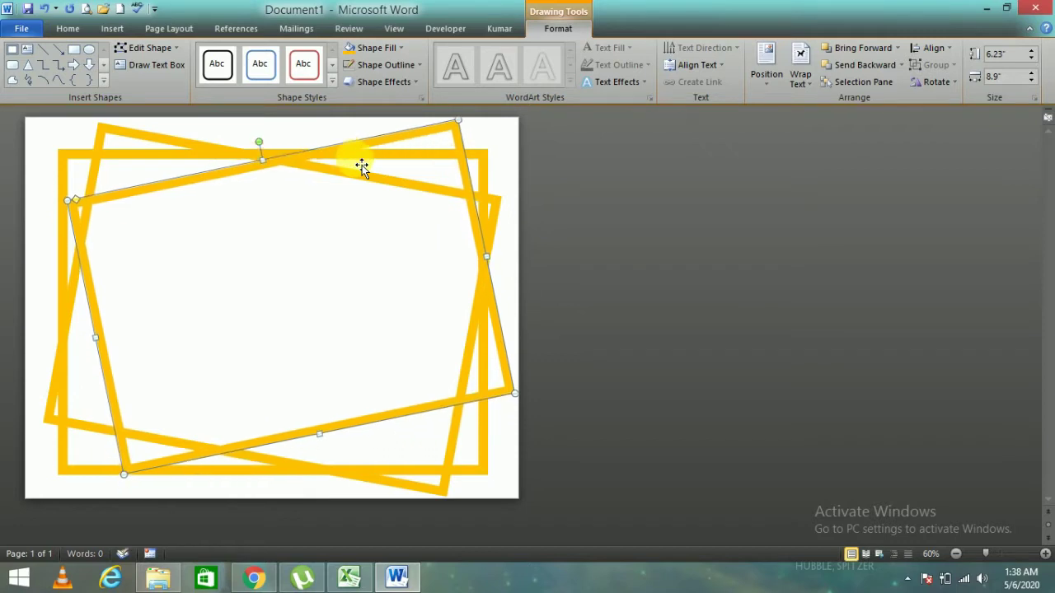
key("Up")
key("Up")
key("Down")
key("Left")
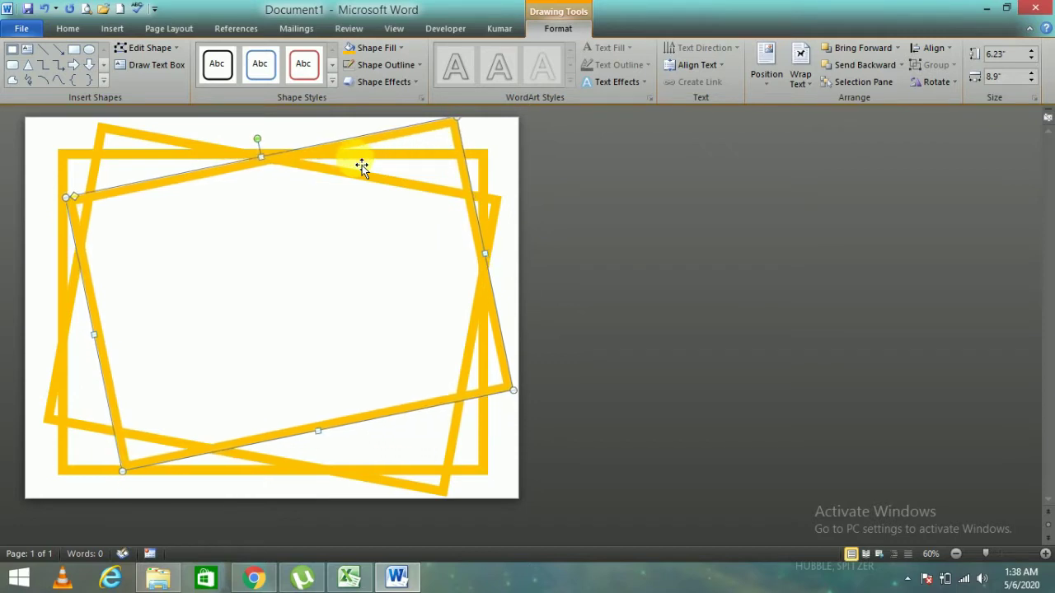
key("Left")
key("Left")
key("Left")
key("Left")
key("Left")
key("Left")
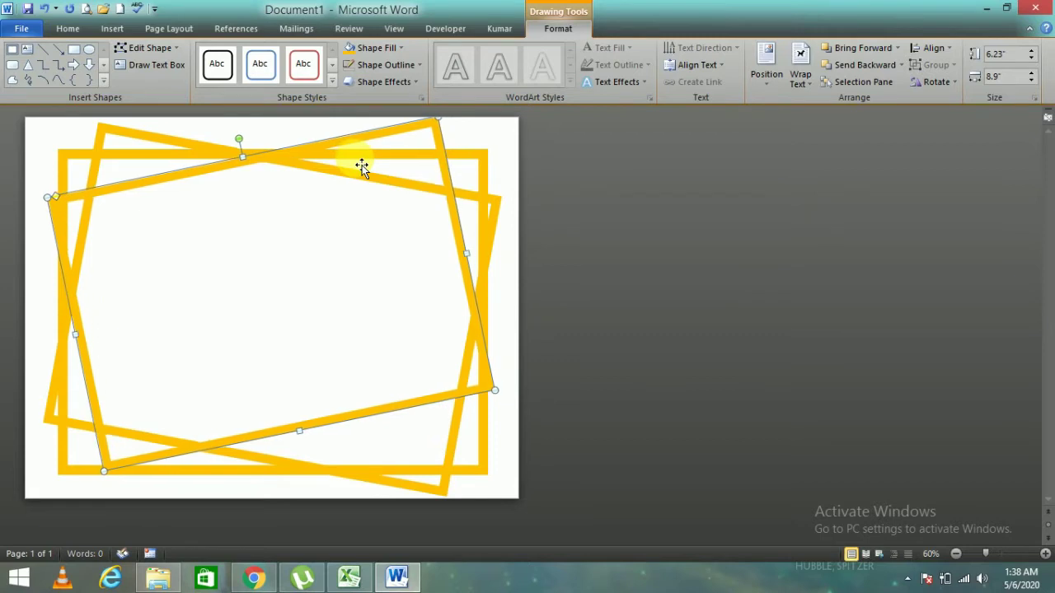
key("Down")
key("Down")
key("Down")
key("Down")
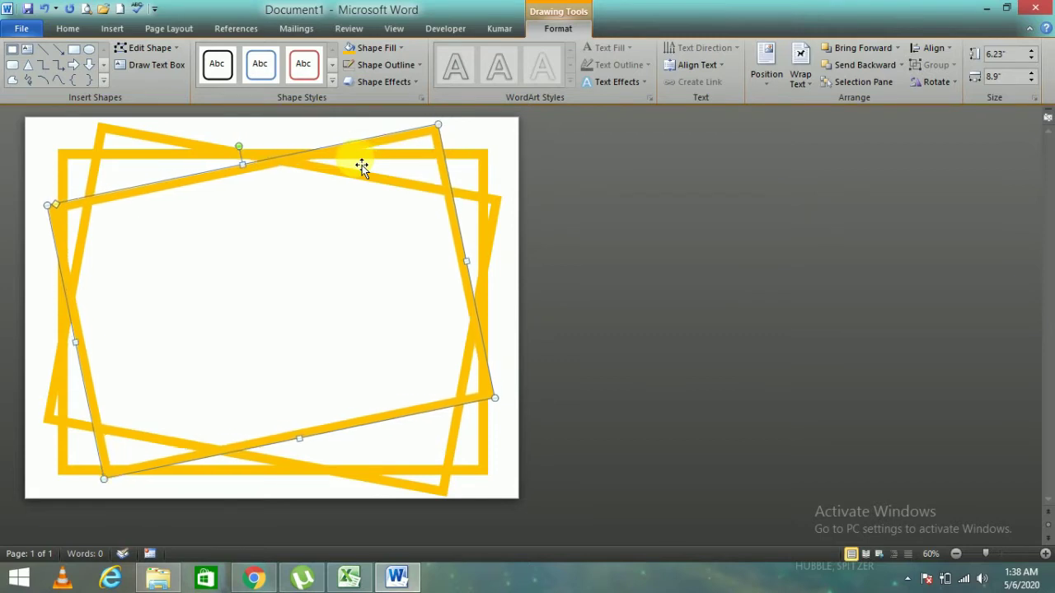
key("Down")
key("Down")
key("Down")
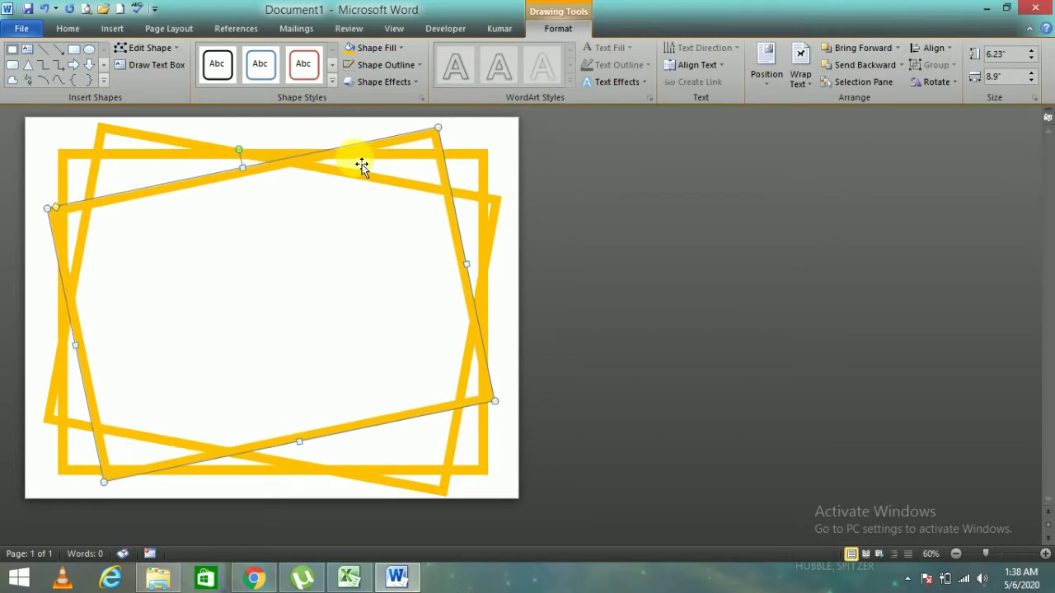
left_click(517, 309)
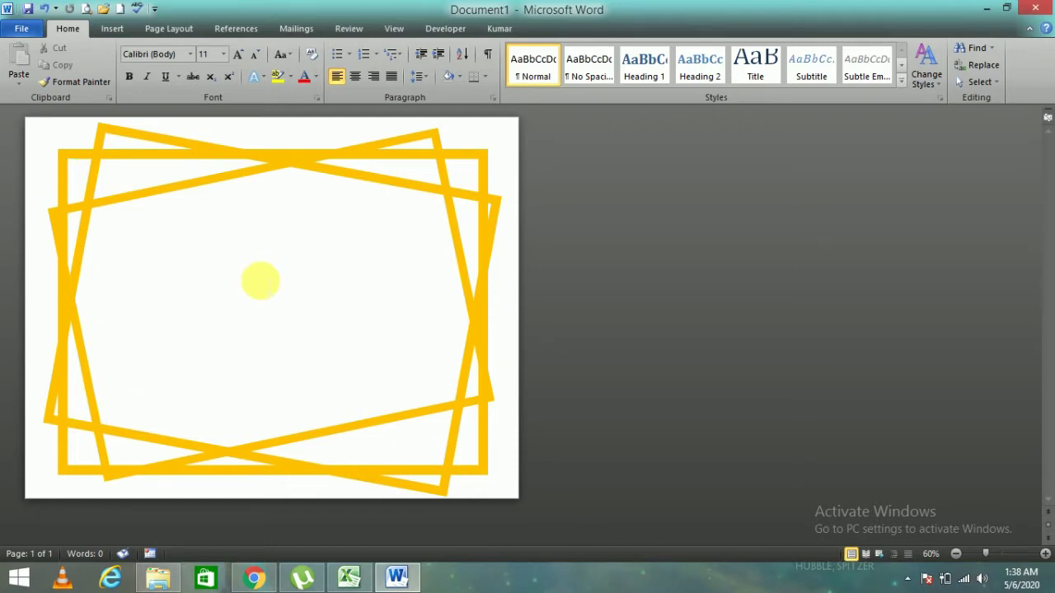
Insert the second happy-birthday-gifts image from Desktop > BIRTHDAY into the card.
left_click(112, 28)
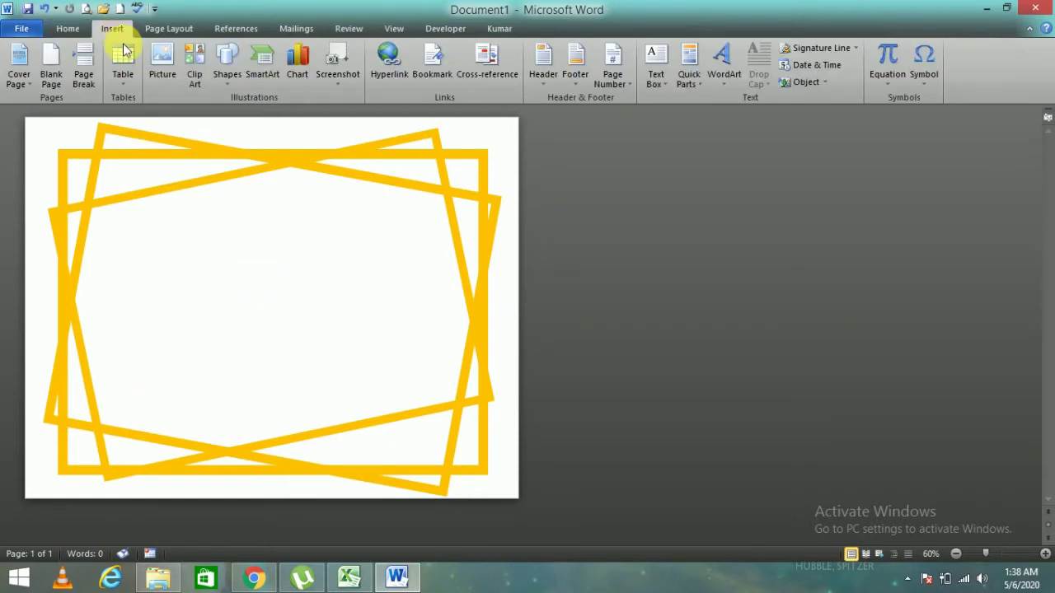
left_click(162, 62)
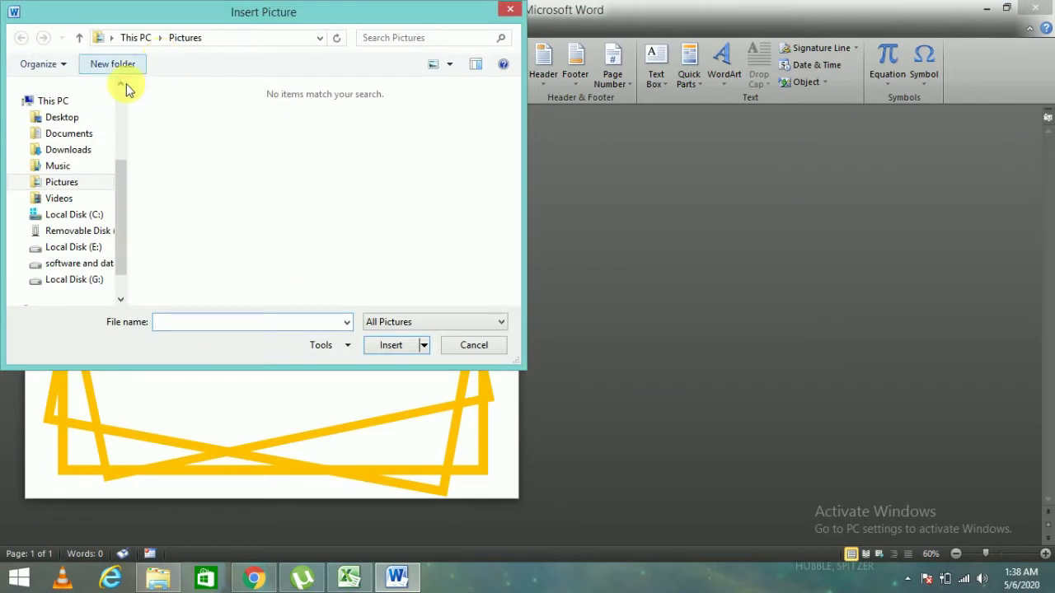
left_click(83, 116)
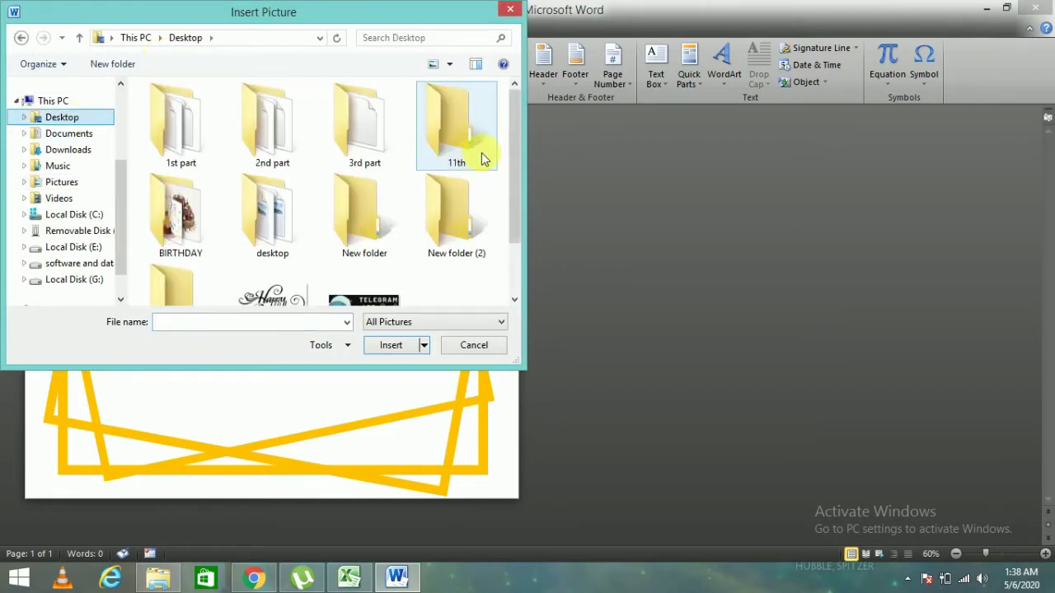
left_click_drag(512, 185, 517, 231)
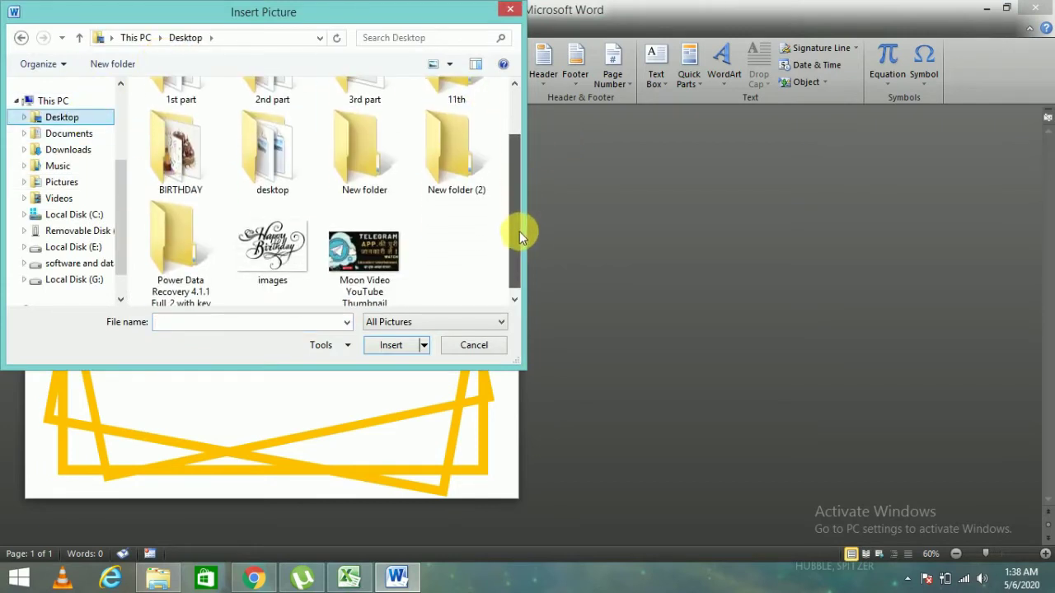
double_click(197, 146)
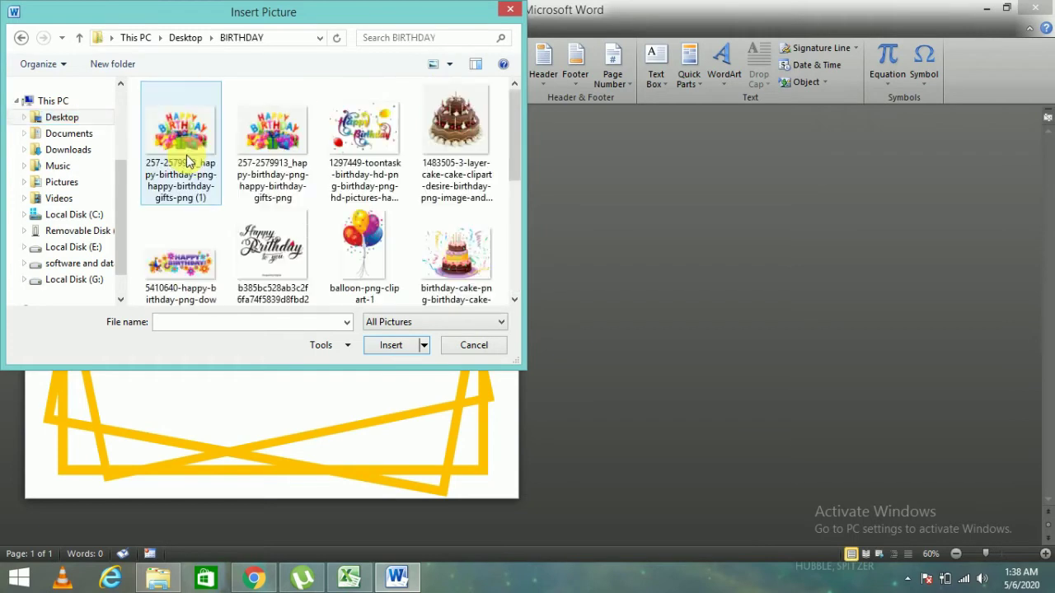
left_click(274, 125)
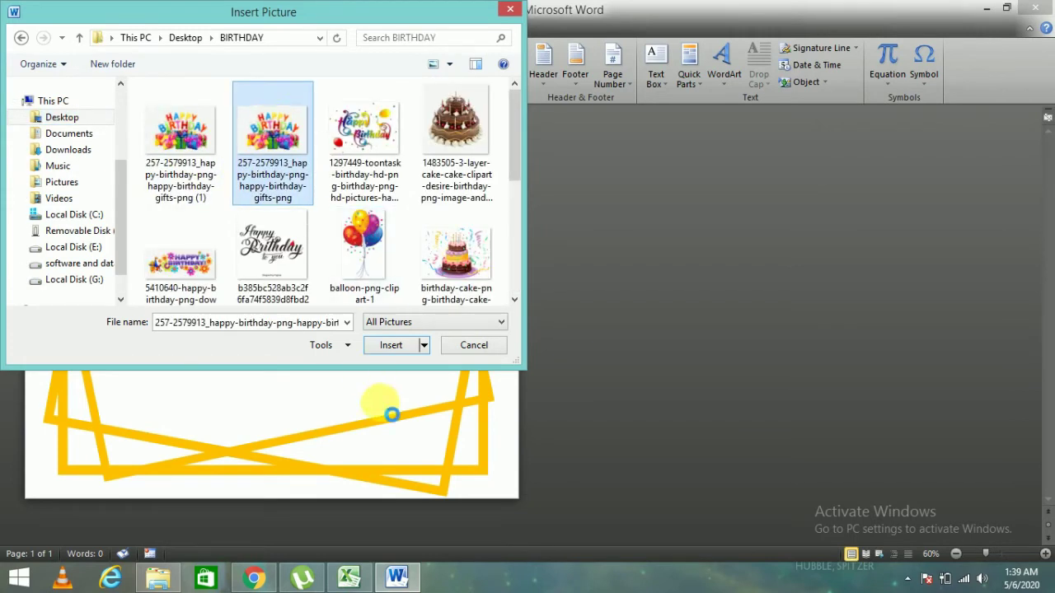
left_click(379, 354)
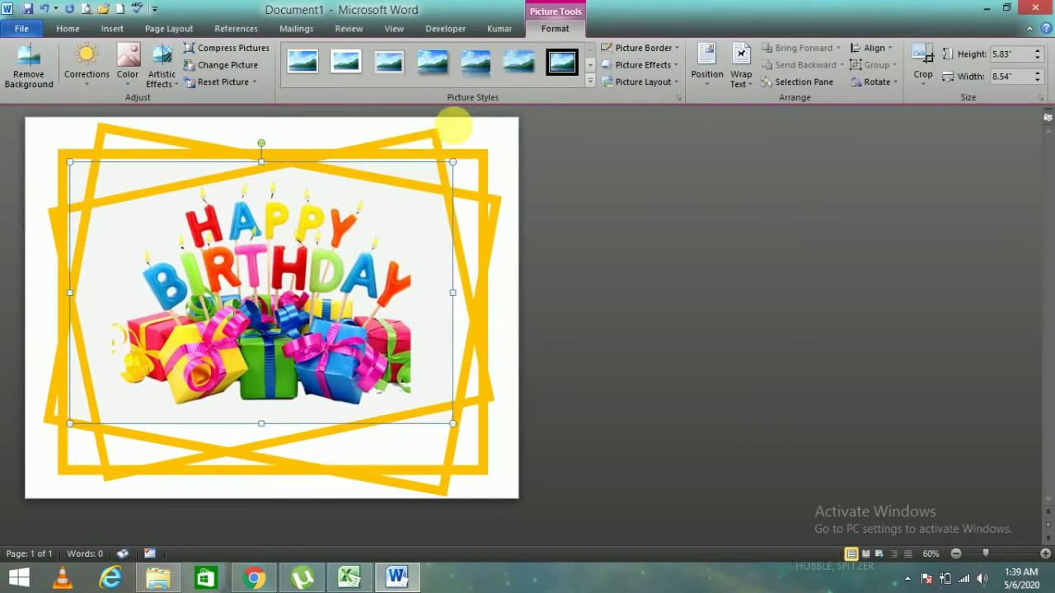
Try Square and Behind Text wrapping on the picture, and reposition the rotated yellow frame.
left_click(741, 74)
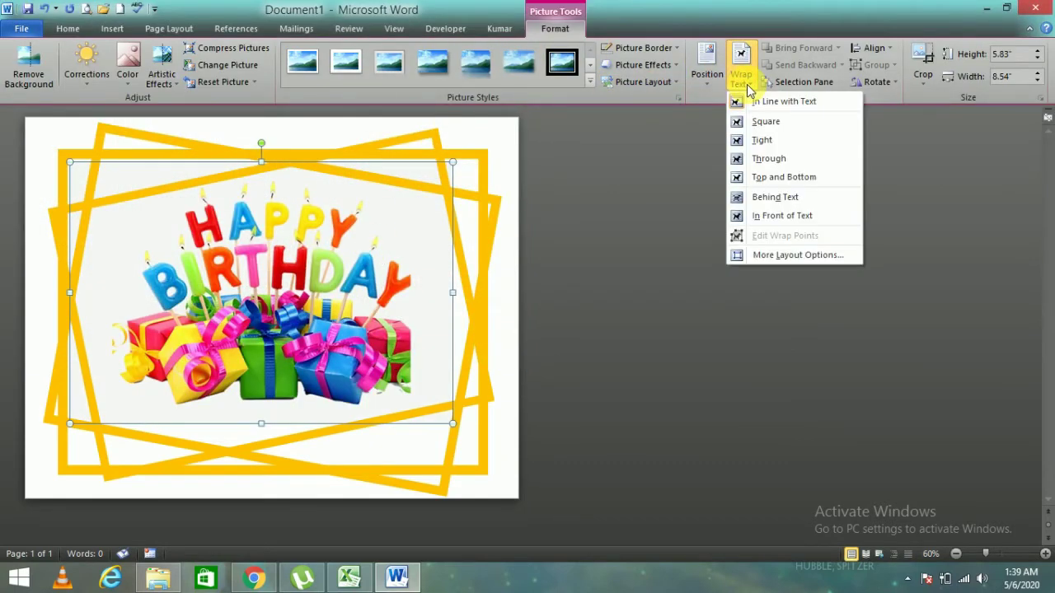
left_click(760, 124)
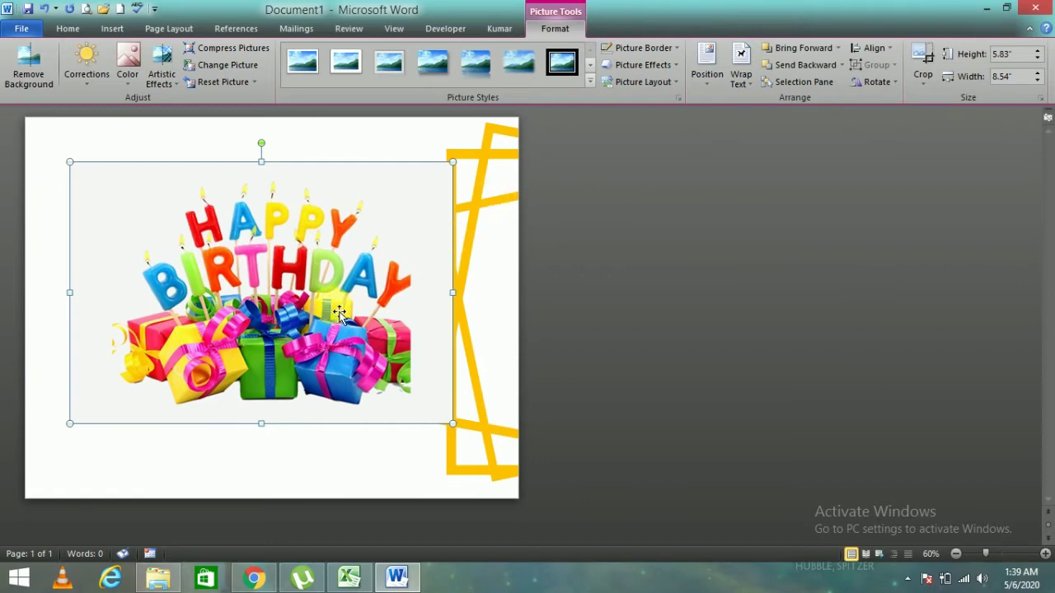
left_click(754, 86)
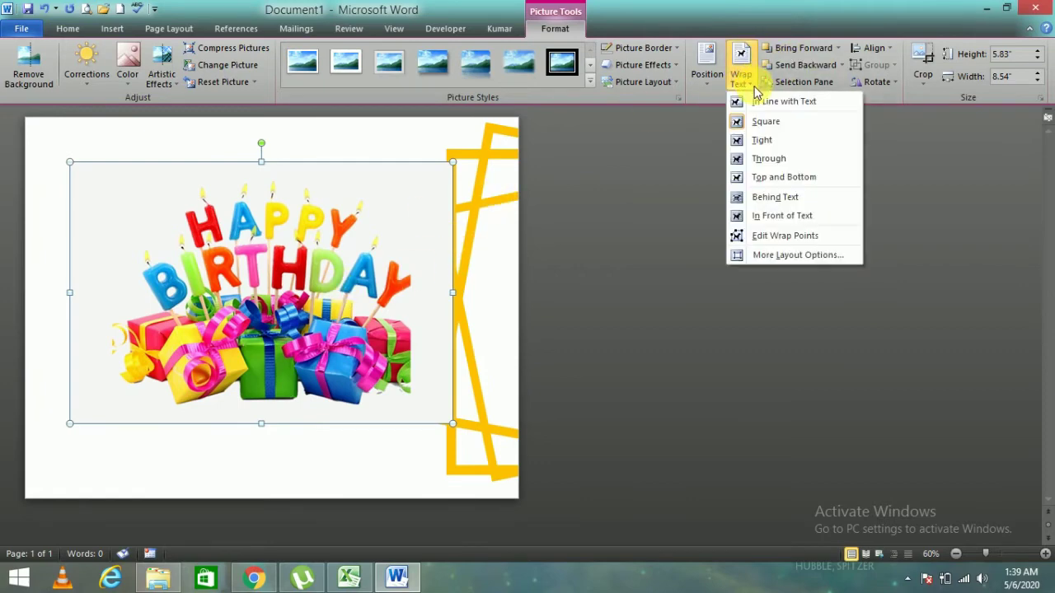
left_click(768, 197)
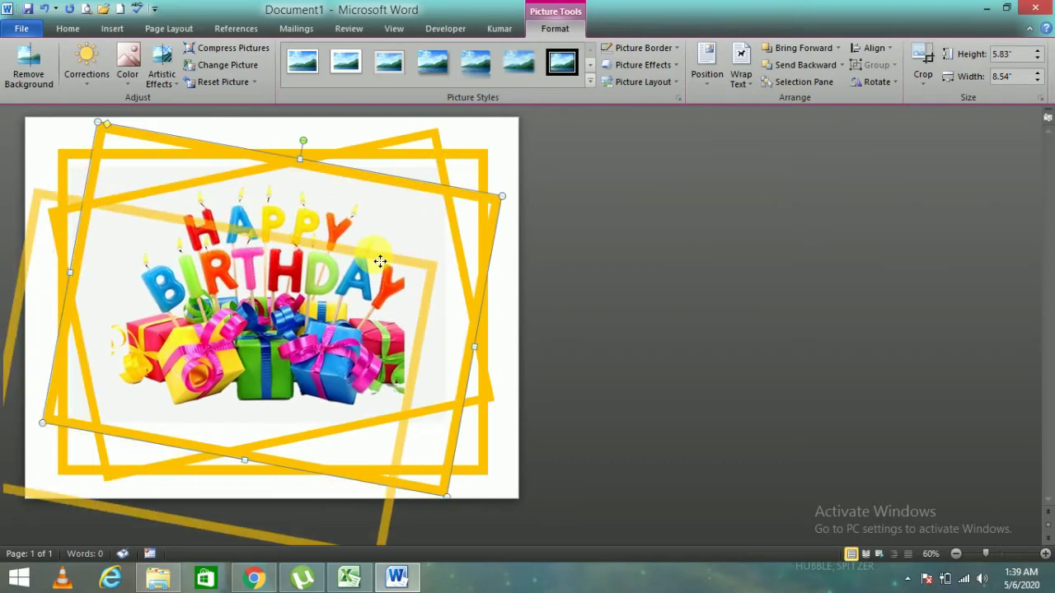
left_click_drag(376, 236, 433, 206)
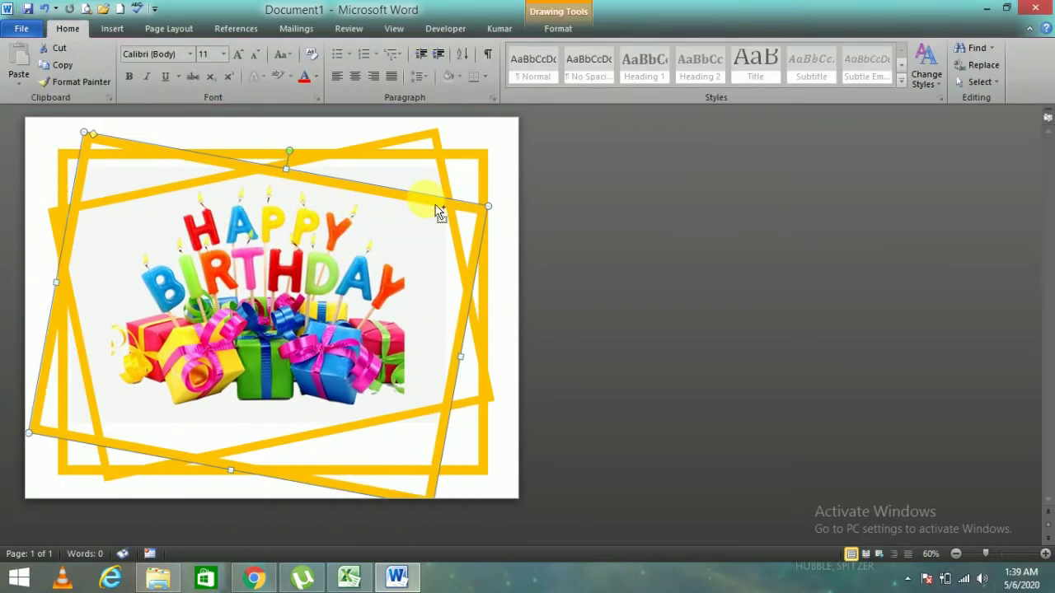
key("Right")
key("Right")
key("Up")
key("Up")
Set the picture's wrapping to In Front of Text and move it inside the frame.
left_click(414, 235)
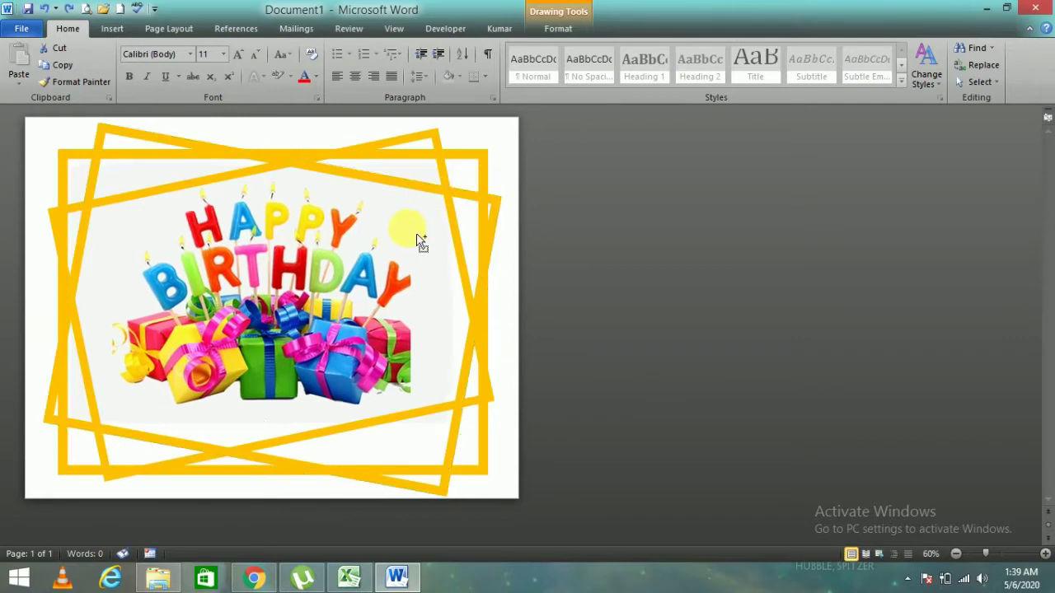
left_click(551, 30)
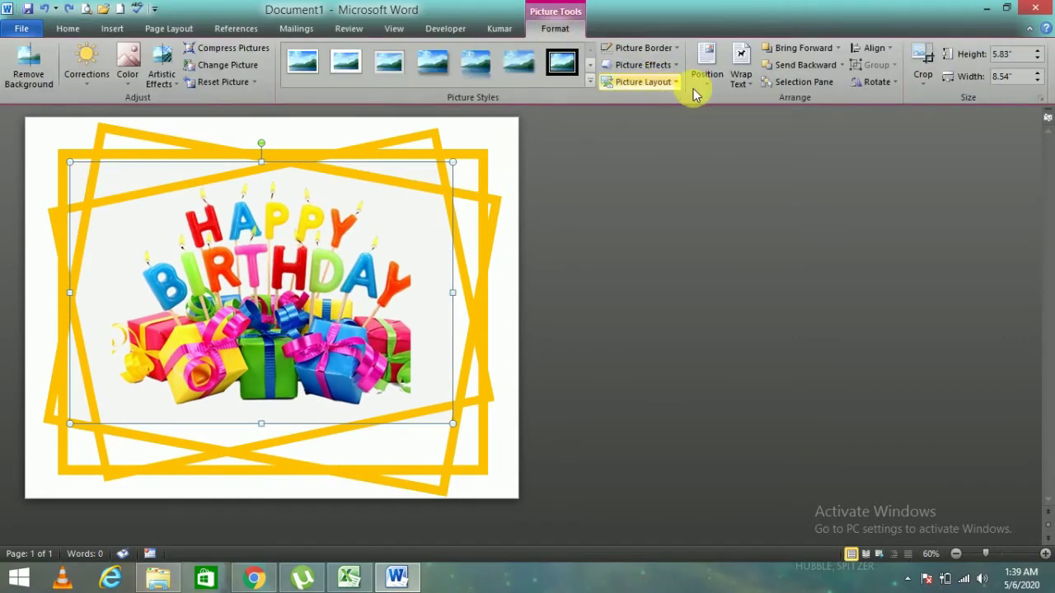
left_click(748, 80)
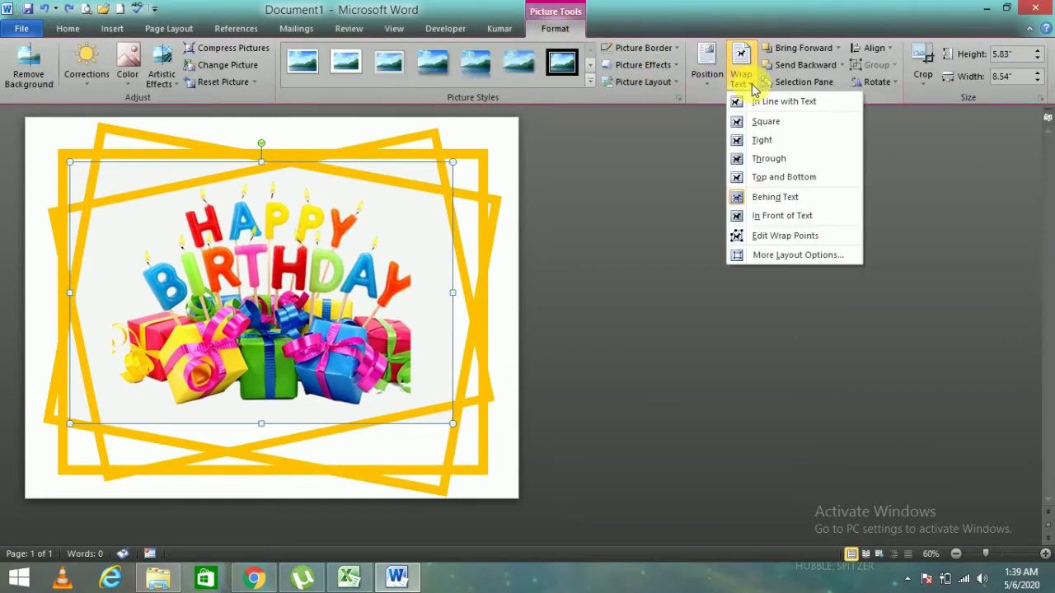
left_click(787, 215)
left_click(445, 170)
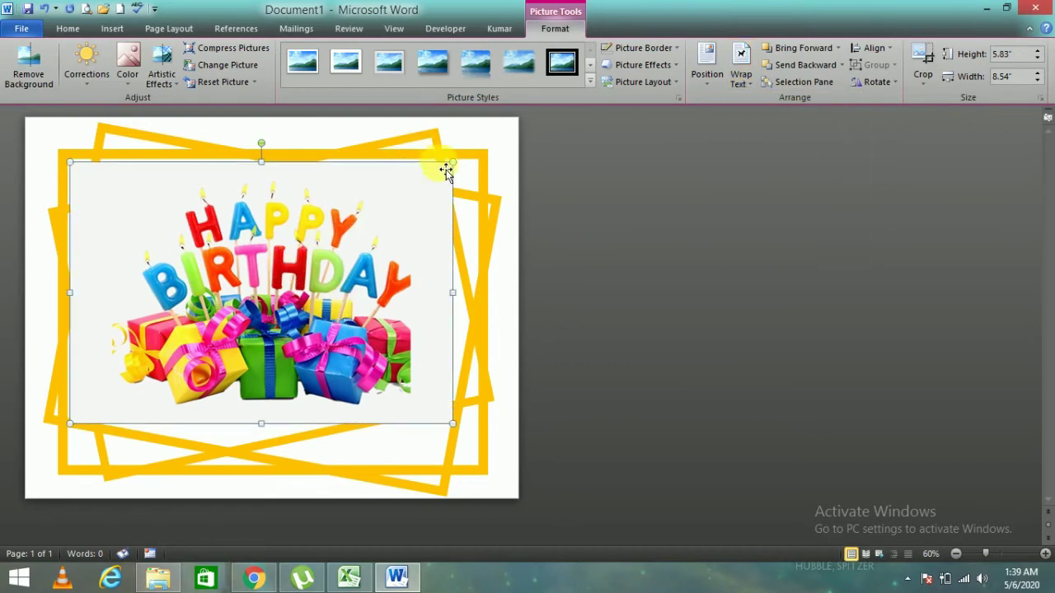
left_click(458, 165)
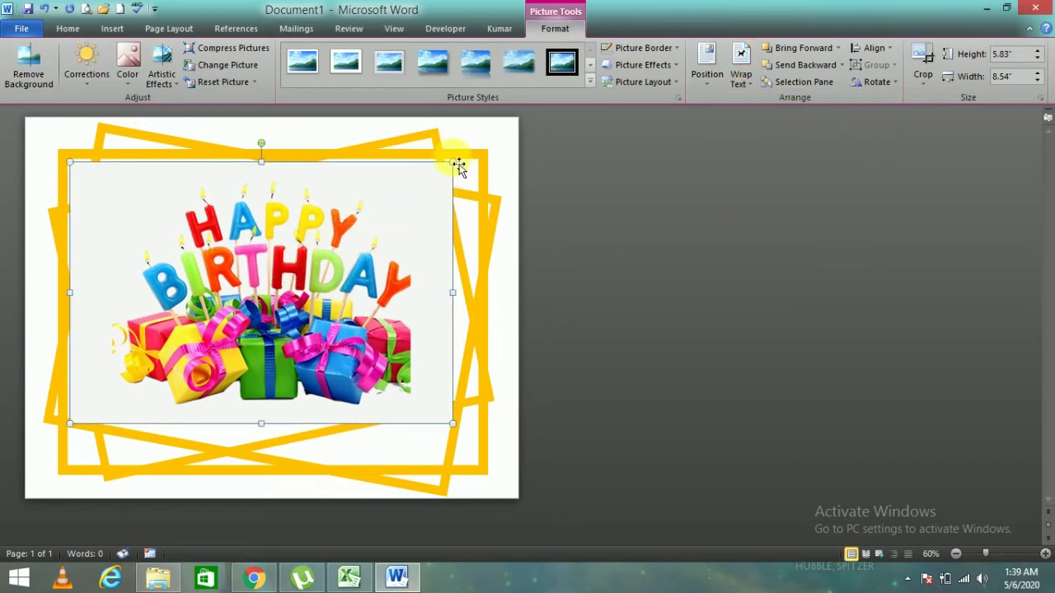
left_click_drag(450, 161, 277, 277)
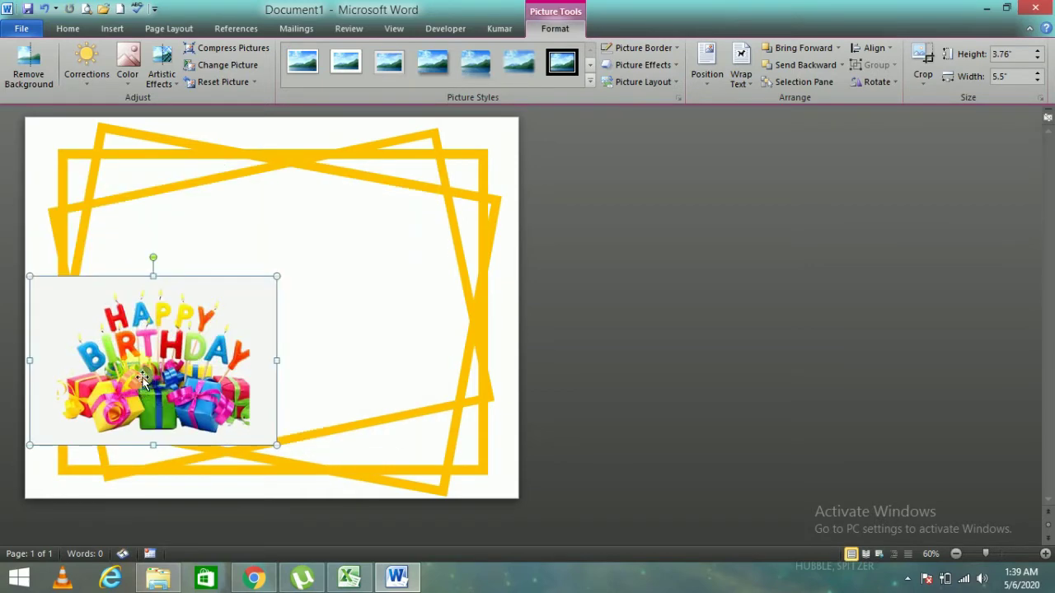
Resize the birthday gifts picture to 5.5 inches wide in the frame's lower middle.
mouse_move(141, 376)
left_mouse_down()
mouse_move(262, 344)
mouse_move(280, 373)
left_mouse_up()
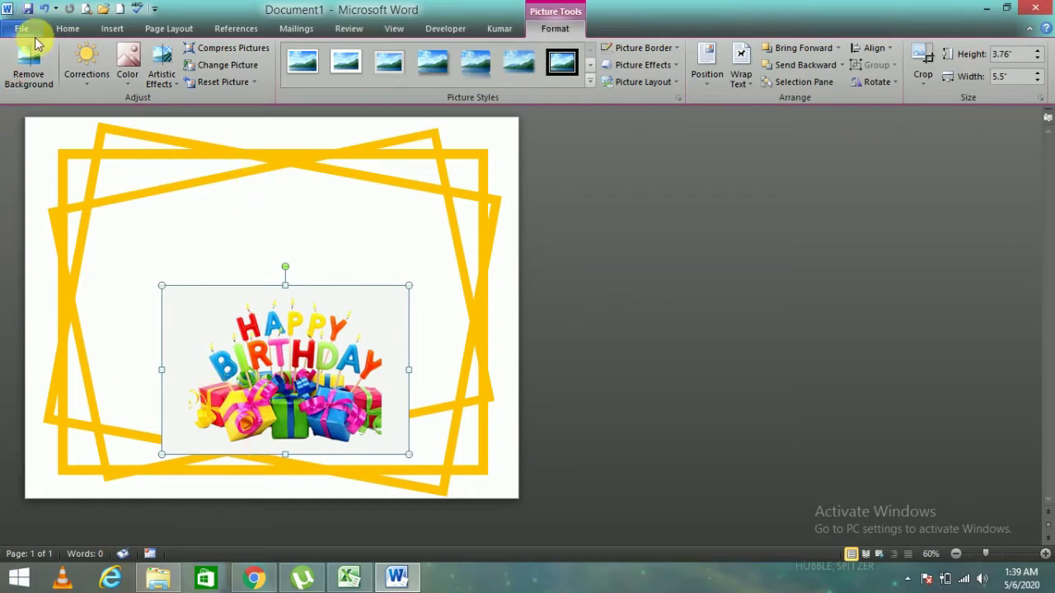
left_click(26, 59)
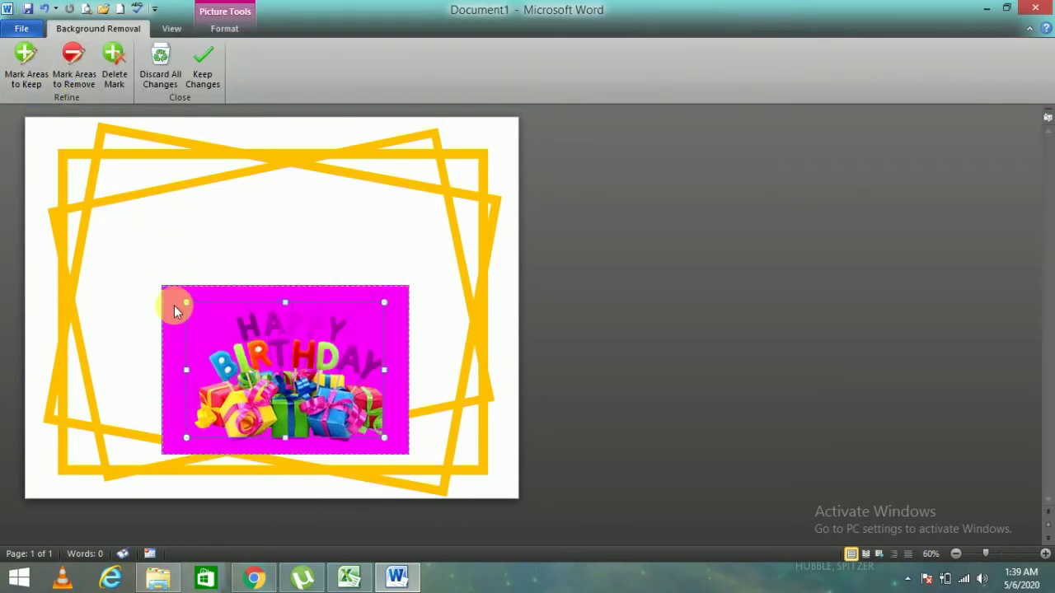
Remove the picture's white background, keeping the HAPPY letters, then move it lower left.
left_click_drag(186, 302, 162, 286)
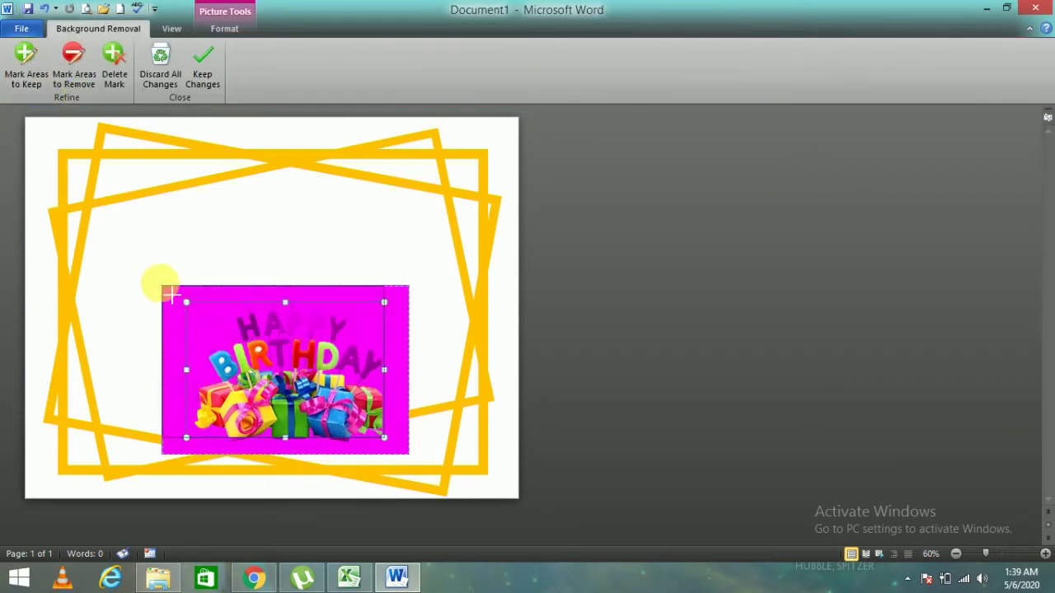
mouse_move(385, 441)
left_mouse_down()
mouse_move(420, 450)
mouse_move(431, 465)
left_mouse_up()
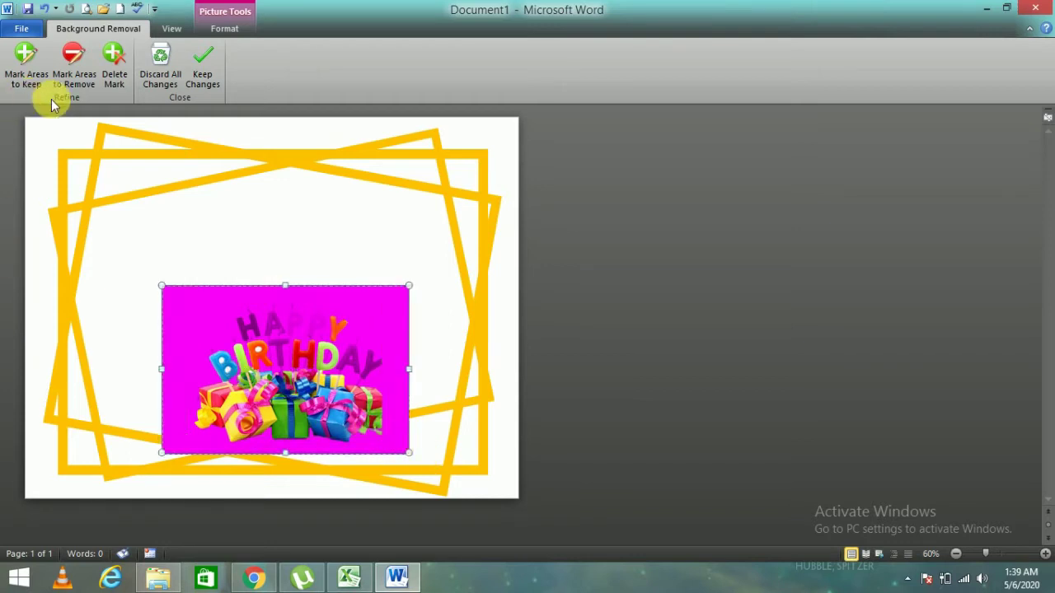
left_click(25, 59)
left_click(259, 325)
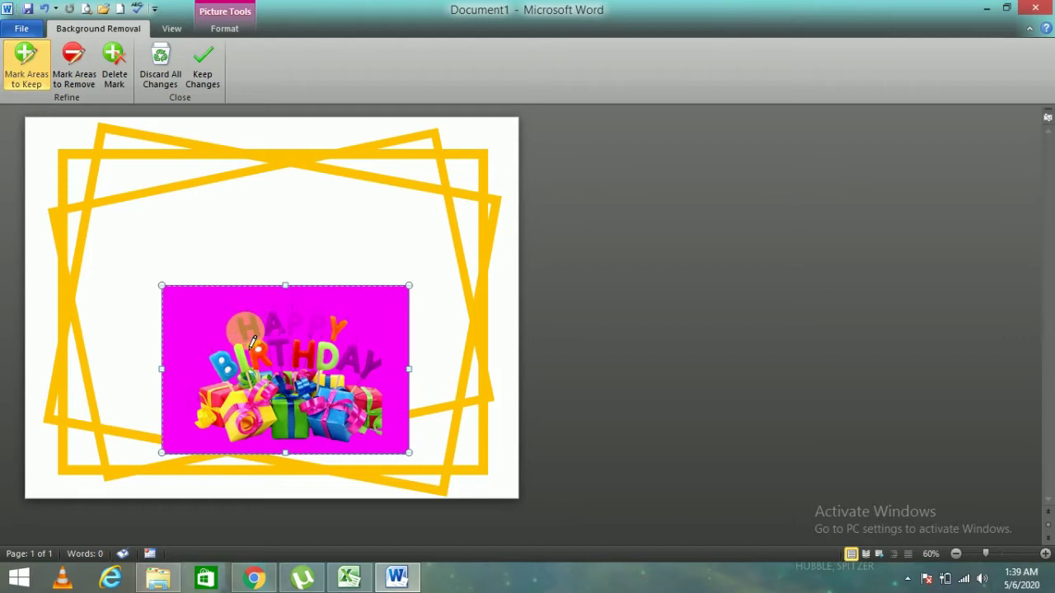
left_click_drag(332, 327, 337, 329)
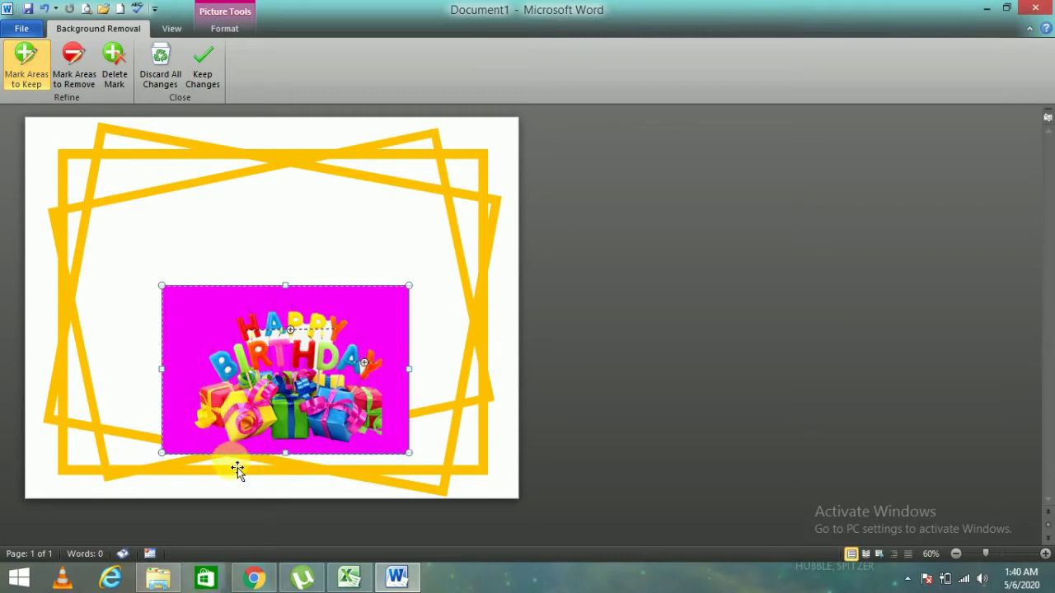
left_click(198, 59)
left_click_drag(305, 399, 261, 407)
Insert the birthday cake image with candles from the BIRTHDAY folder onto the card.
left_click(393, 370)
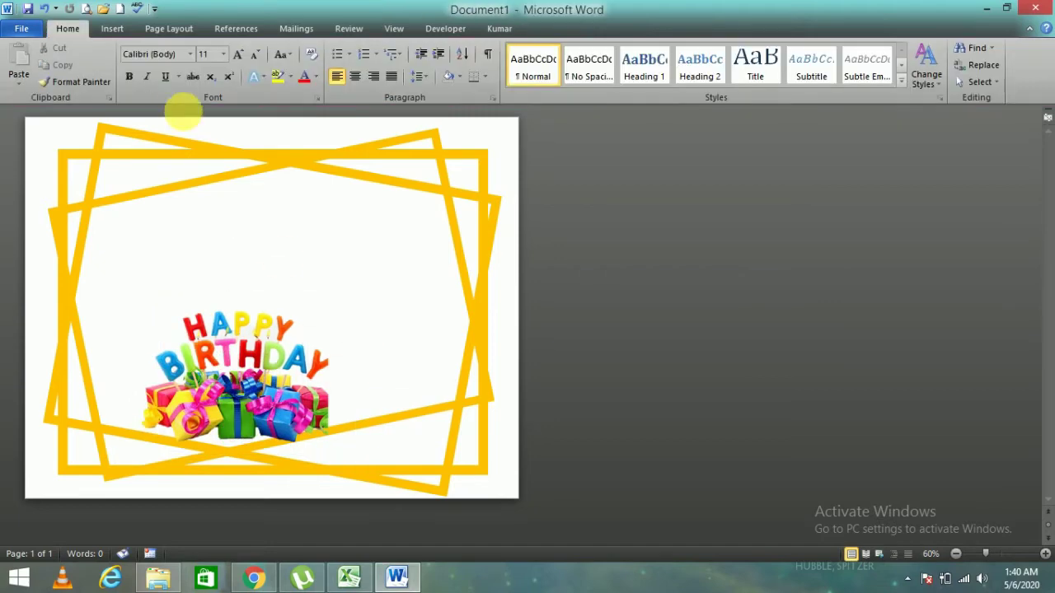
left_click(110, 29)
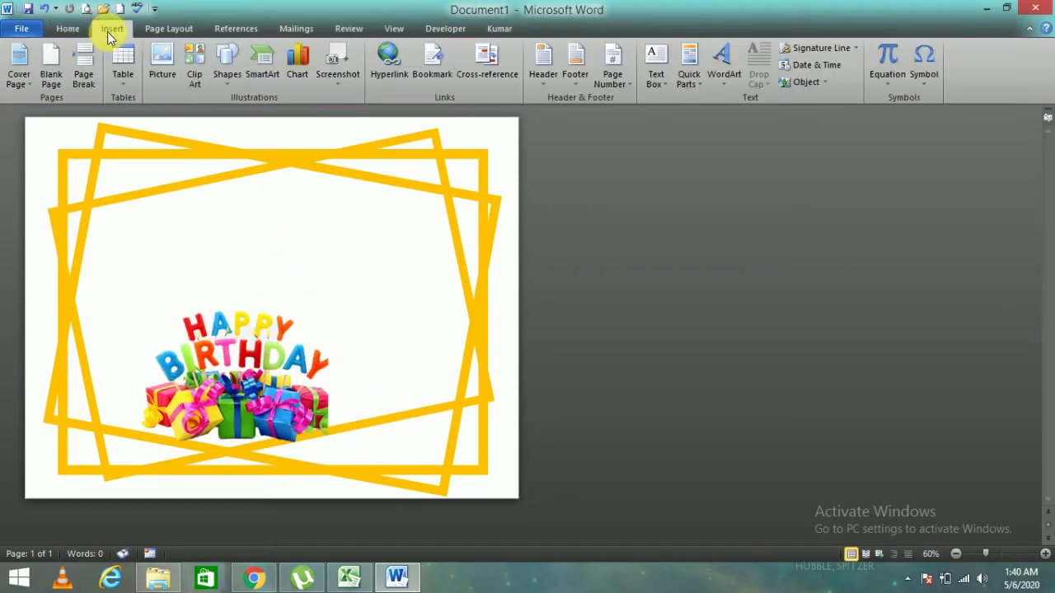
left_click(165, 62)
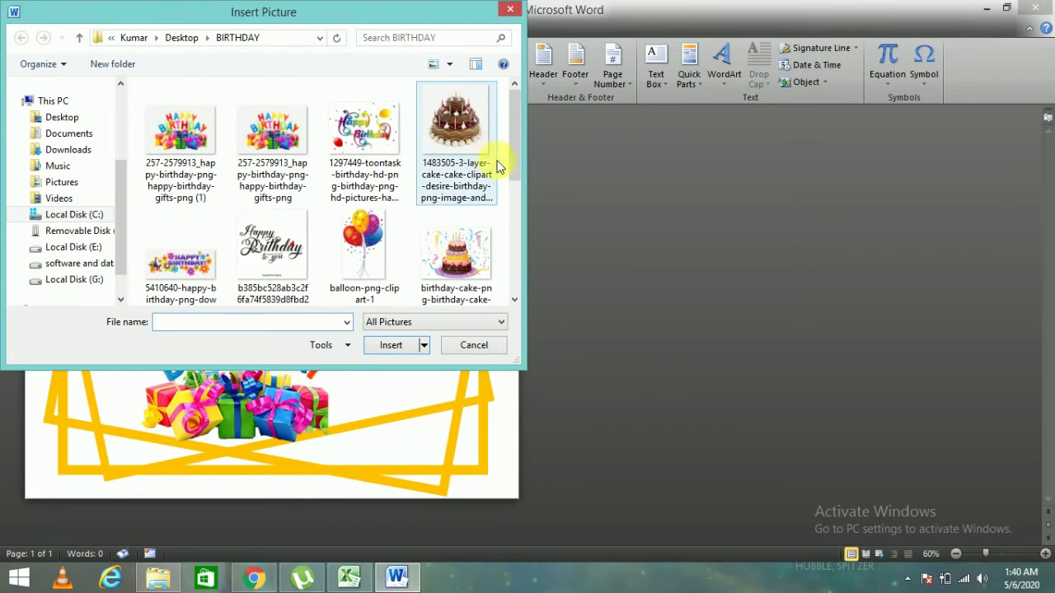
left_click_drag(513, 138, 518, 162)
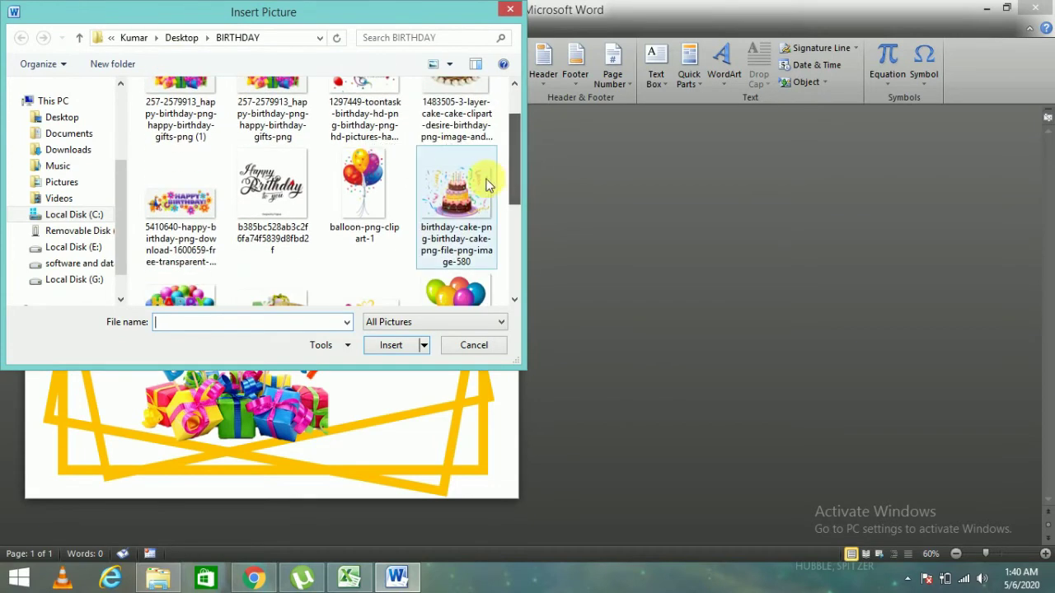
left_click(457, 202)
Insert the cake picture in front of text, shrink it to 4.79" wide, and place it bottom-right.
left_click(391, 345)
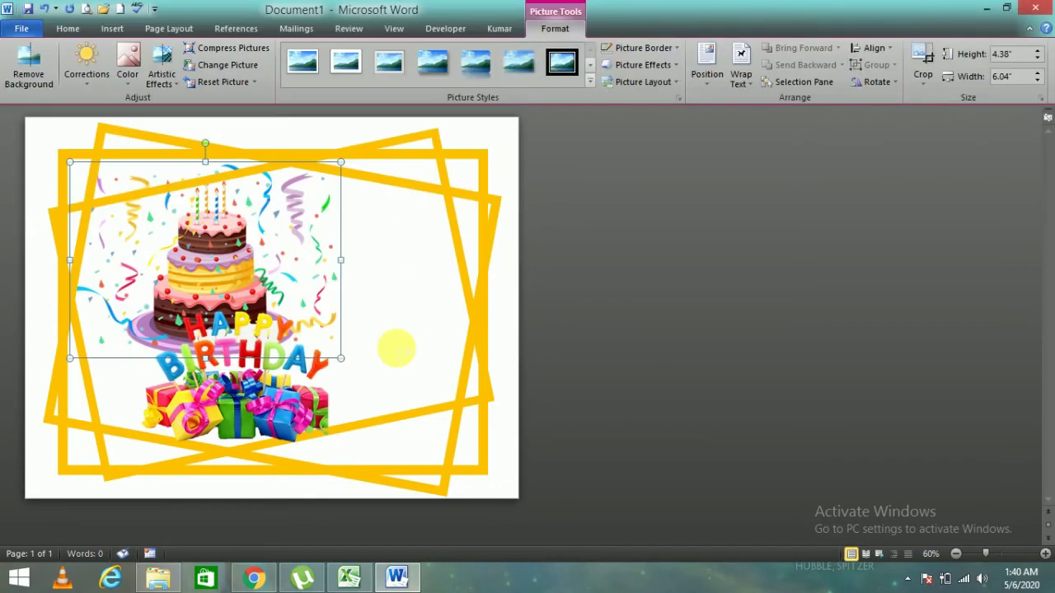
left_click(752, 86)
left_click(793, 215)
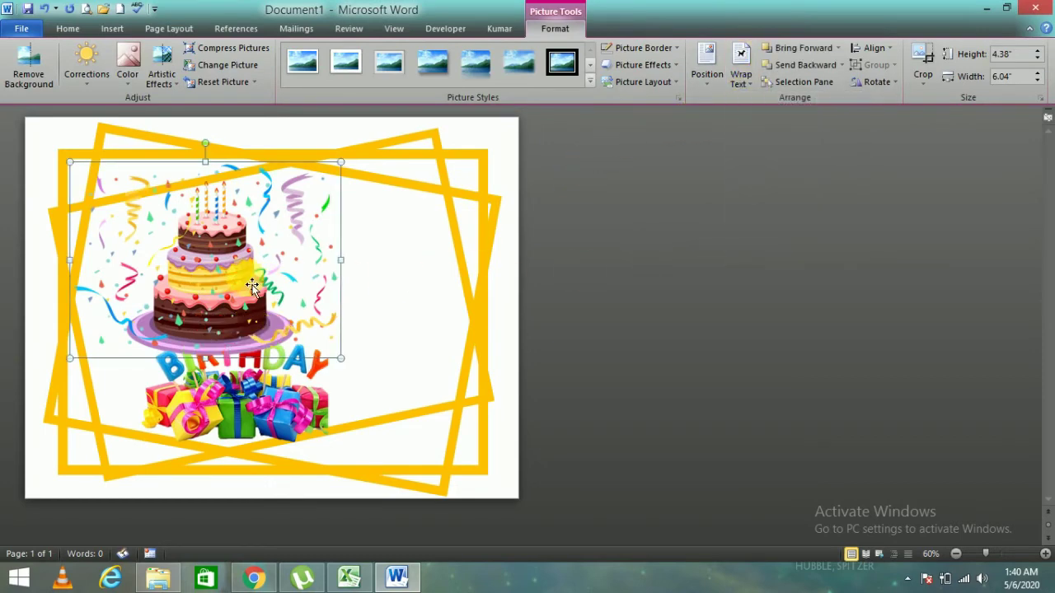
left_click_drag(257, 292, 418, 318)
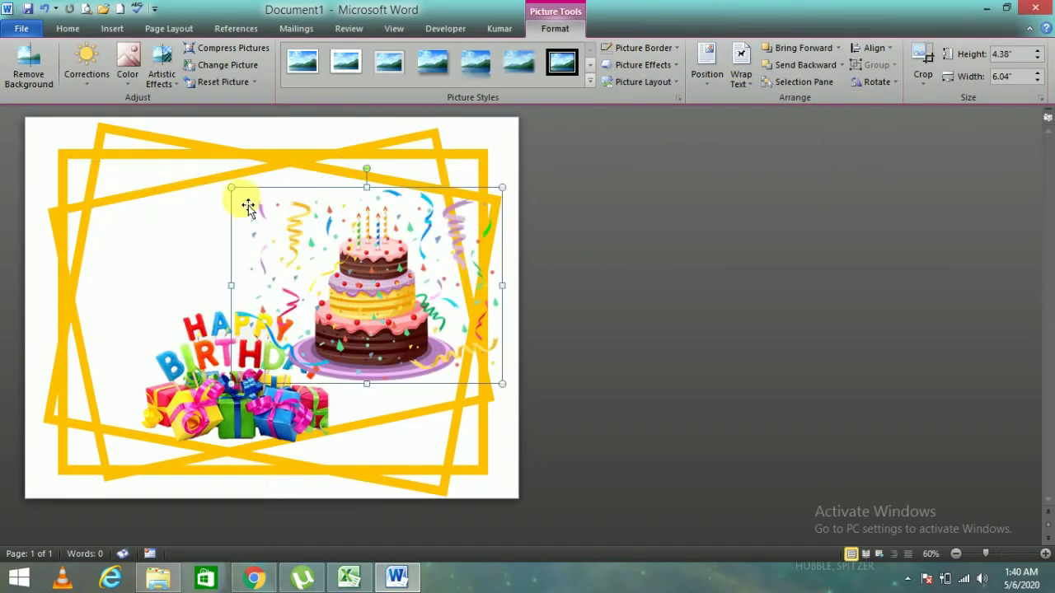
left_click_drag(231, 188, 287, 228)
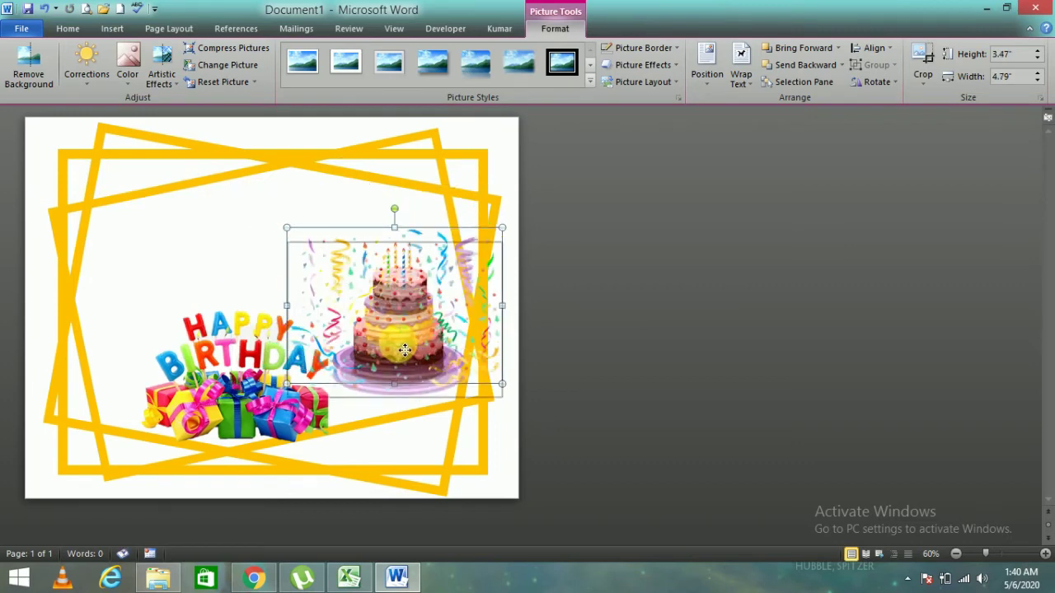
mouse_move(399, 332)
left_mouse_down()
mouse_move(398, 437)
mouse_move(387, 429)
left_mouse_up()
left_click(341, 281)
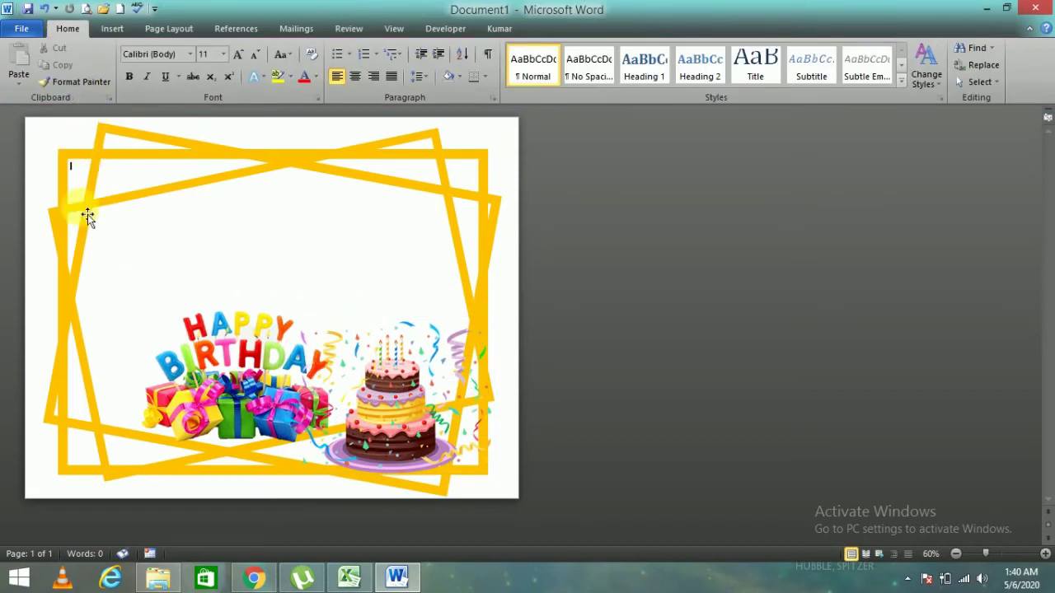
Move the Happy Birthday picture down to the frame's bottom-left corner.
mouse_move(247, 391)
left_mouse_down()
mouse_move(164, 389)
mouse_move(190, 417)
left_mouse_up()
left_click(228, 278)
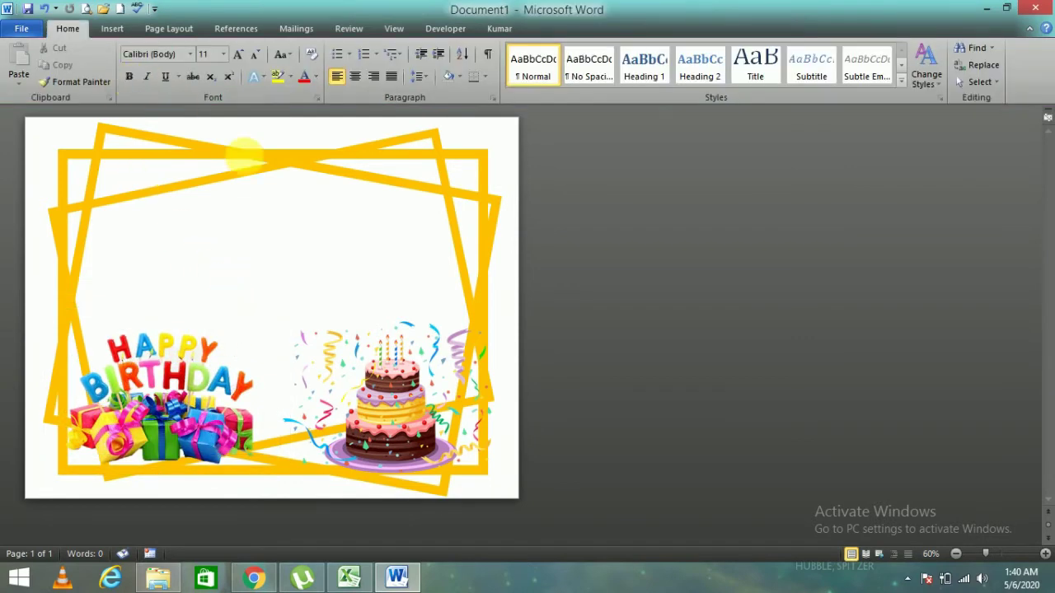
left_click(112, 28)
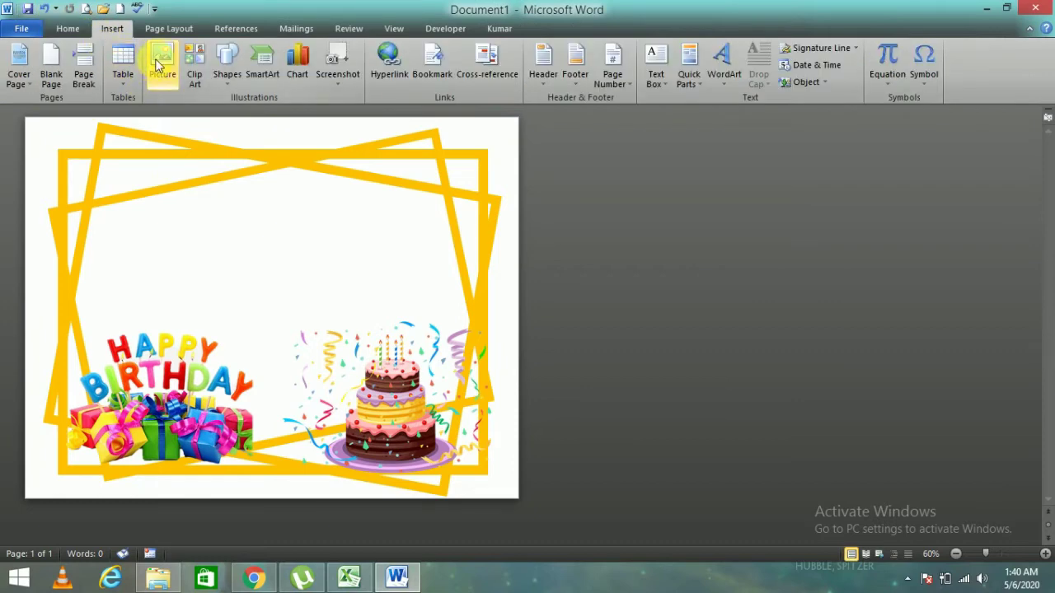
Insert the balloon clip art as a free-floating picture in the upper-left corner above Happy Birthday.
left_click(159, 66)
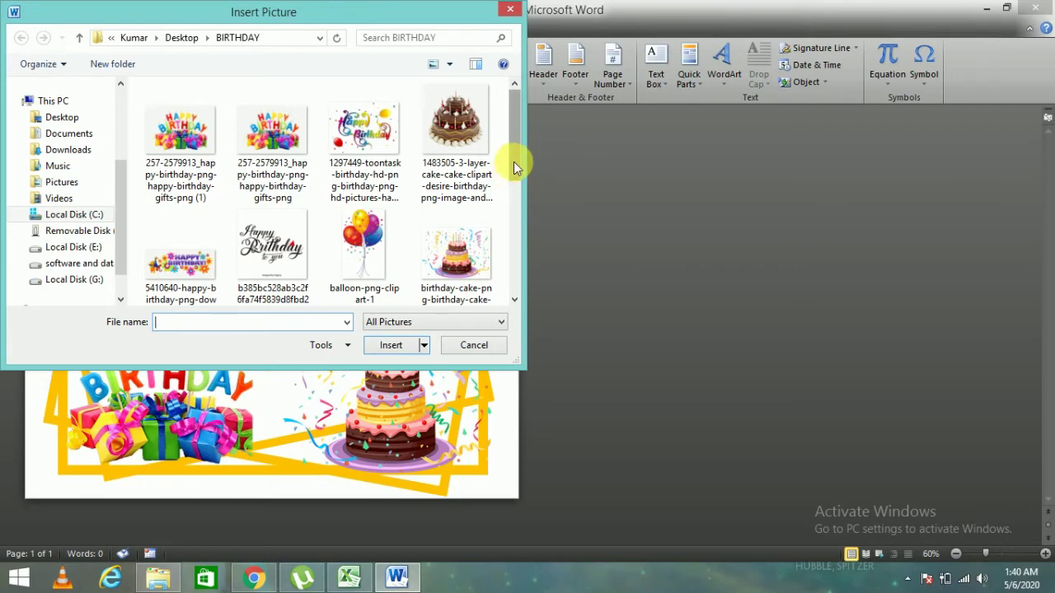
mouse_move(515, 167)
left_mouse_down()
mouse_move(521, 228)
mouse_move(520, 184)
left_mouse_up()
left_click(364, 185)
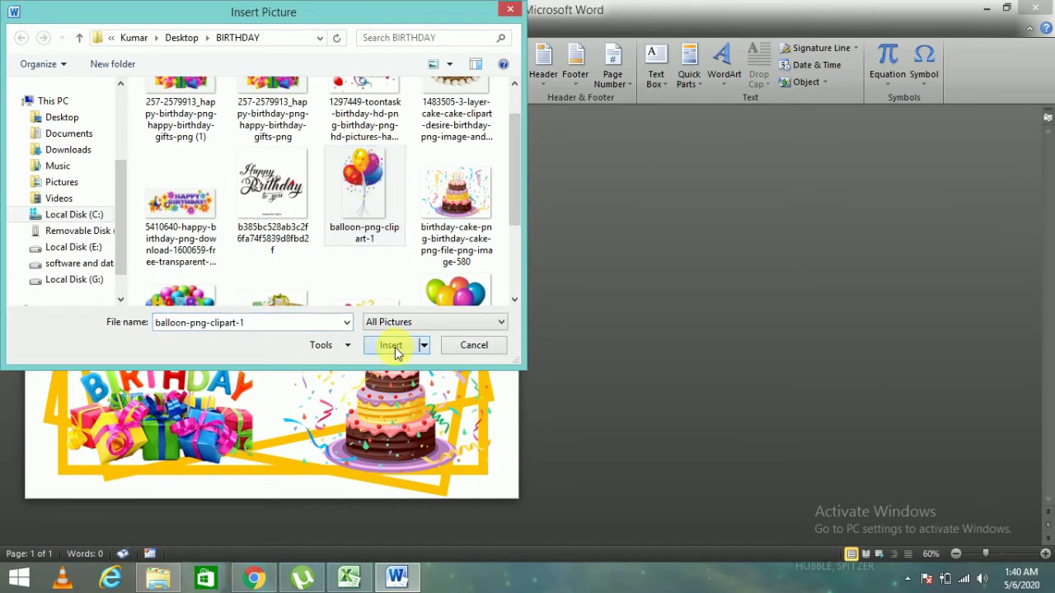
left_click(392, 346)
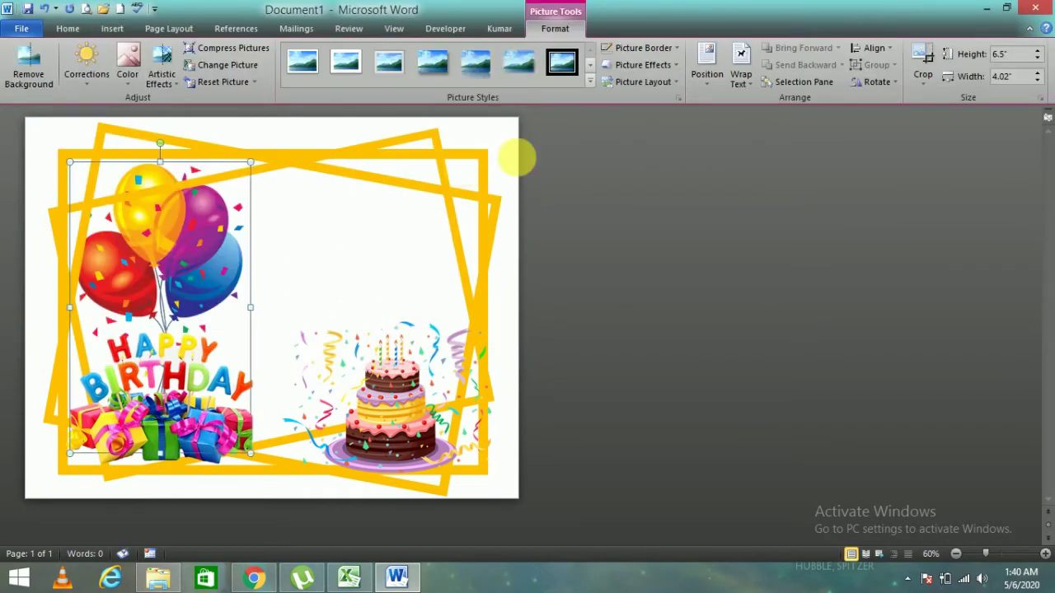
left_click(739, 91)
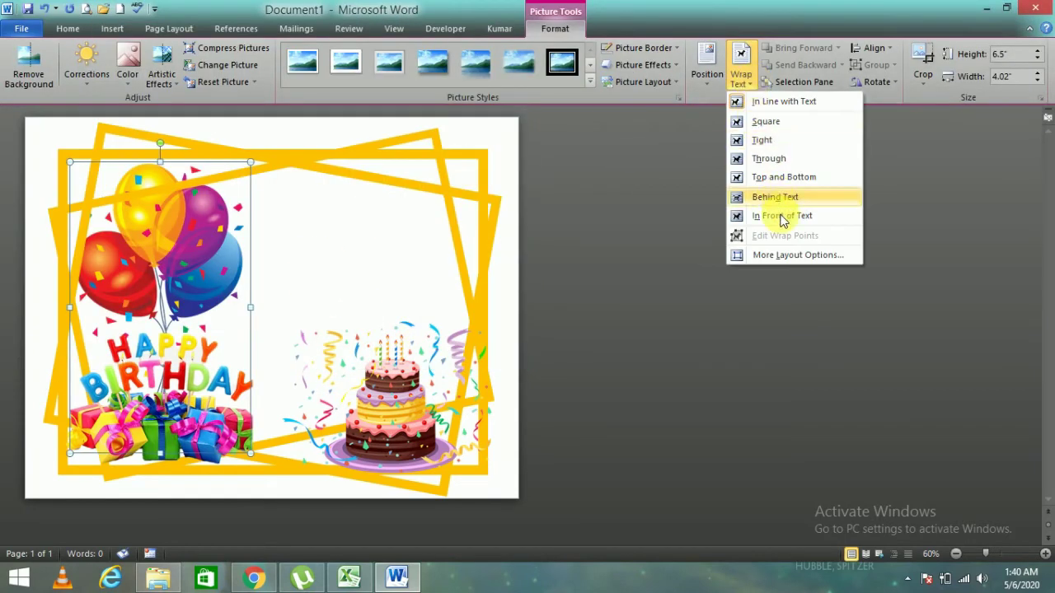
left_click(259, 265)
mouse_move(154, 262)
left_mouse_down()
mouse_move(142, 296)
mouse_move(152, 263)
left_mouse_up()
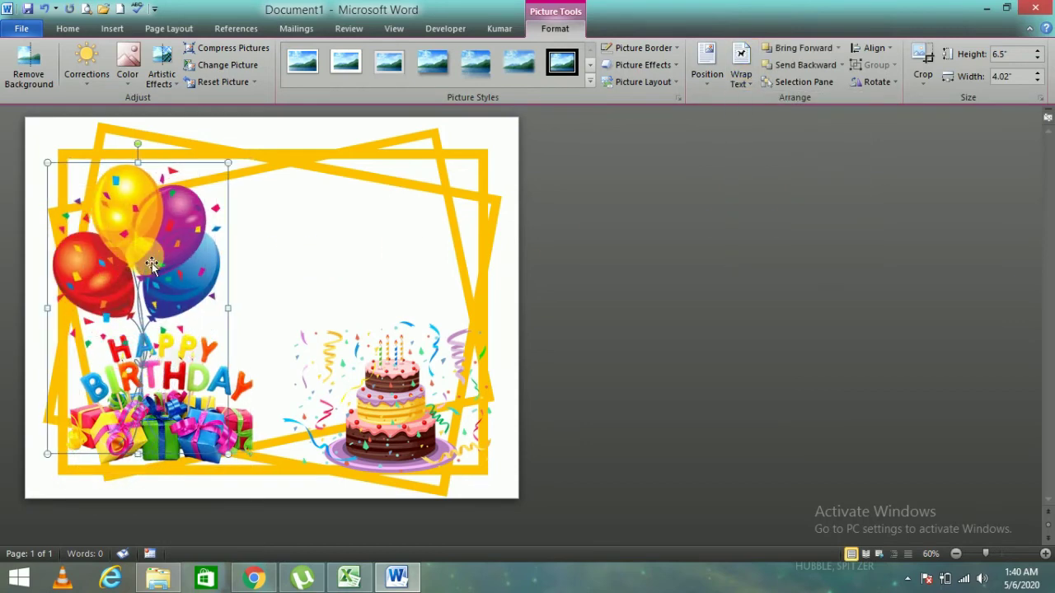
left_click(295, 270)
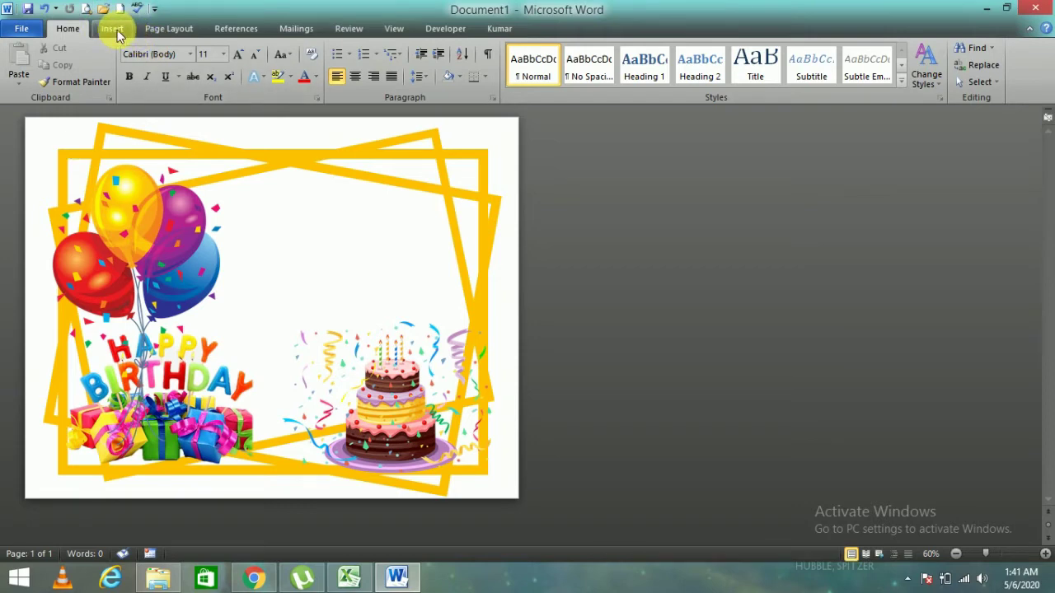
Draw a rectangle text box above the cake, nudge it into place, and click inside it.
left_click(117, 29)
left_click(228, 59)
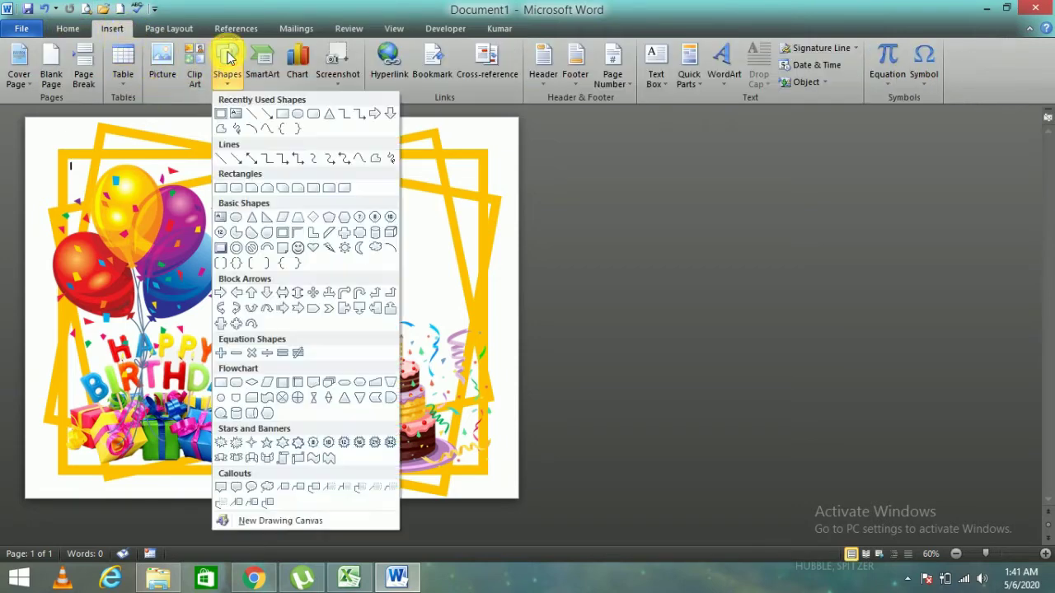
left_click(281, 114)
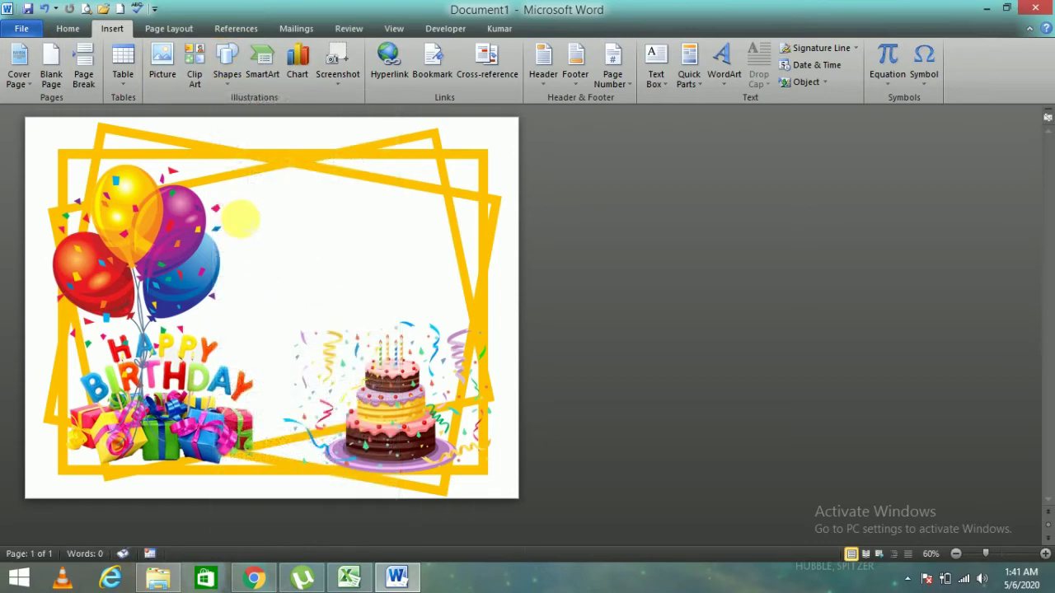
mouse_move(239, 216)
left_mouse_down()
mouse_move(421, 352)
mouse_move(456, 357)
left_mouse_up()
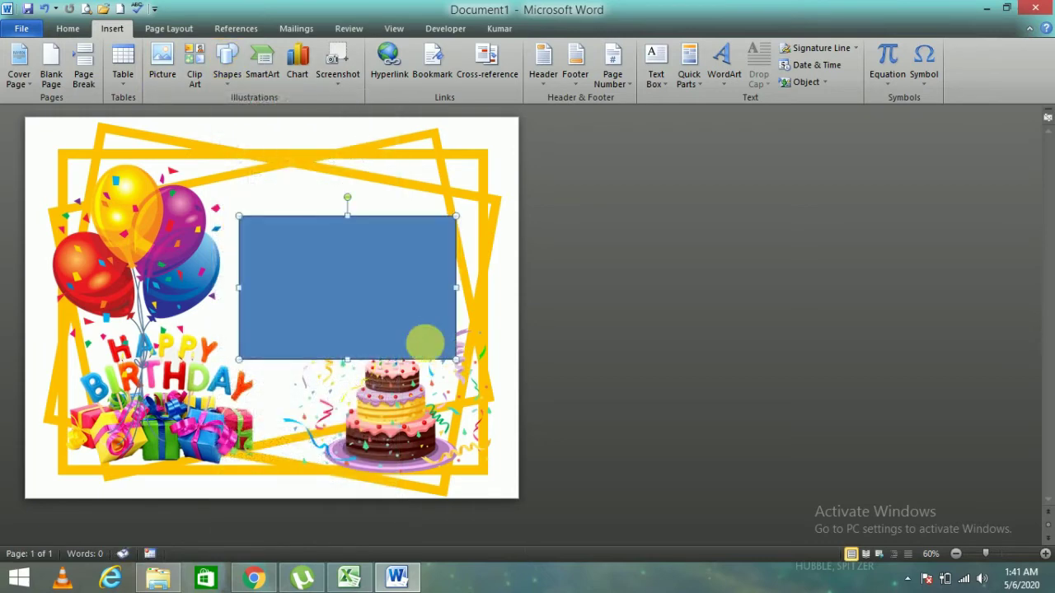
left_click_drag(349, 294, 347, 277)
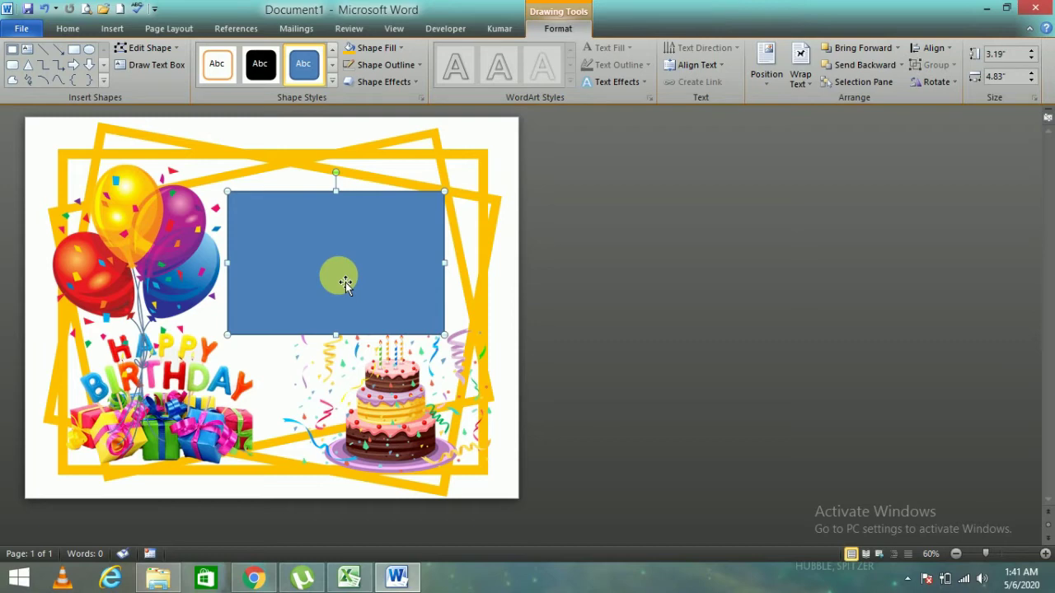
left_click(346, 282)
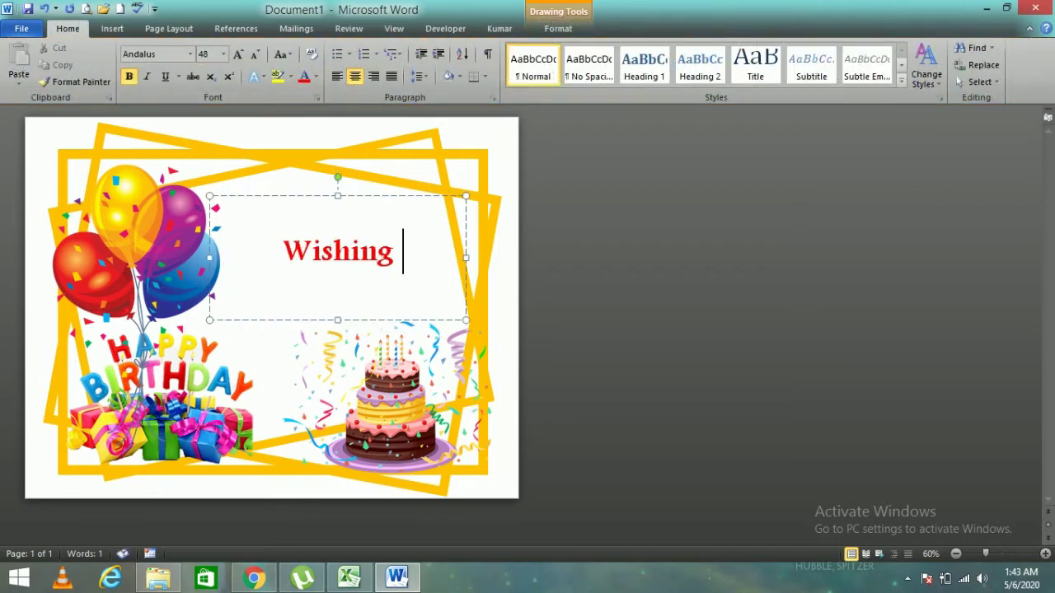
Type 'You a Very', then 'Happy Birthday !' on a new line, and stretch the box taller.
type("You")
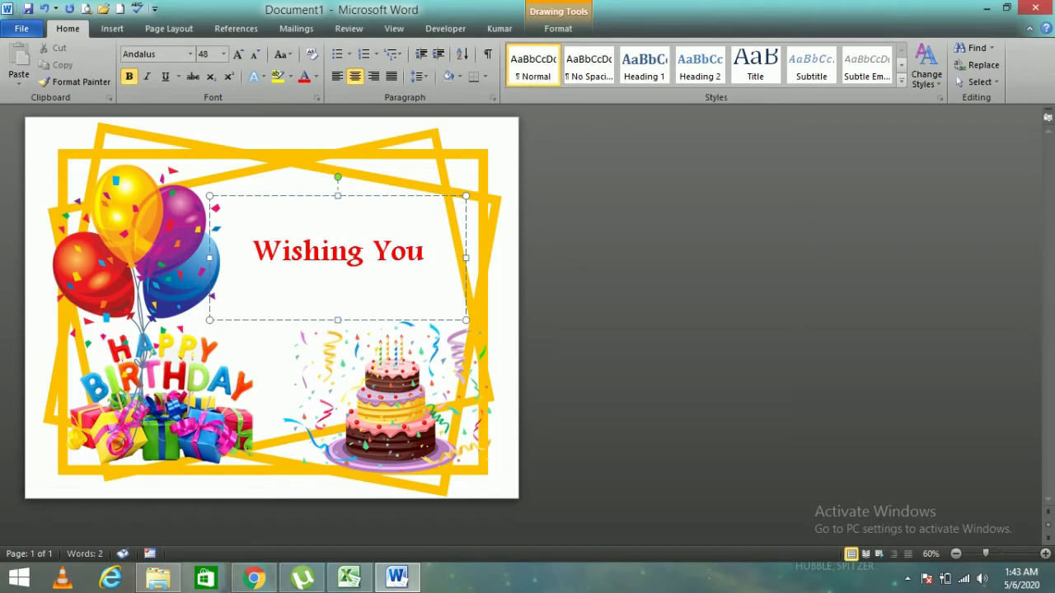
type("a Ver")
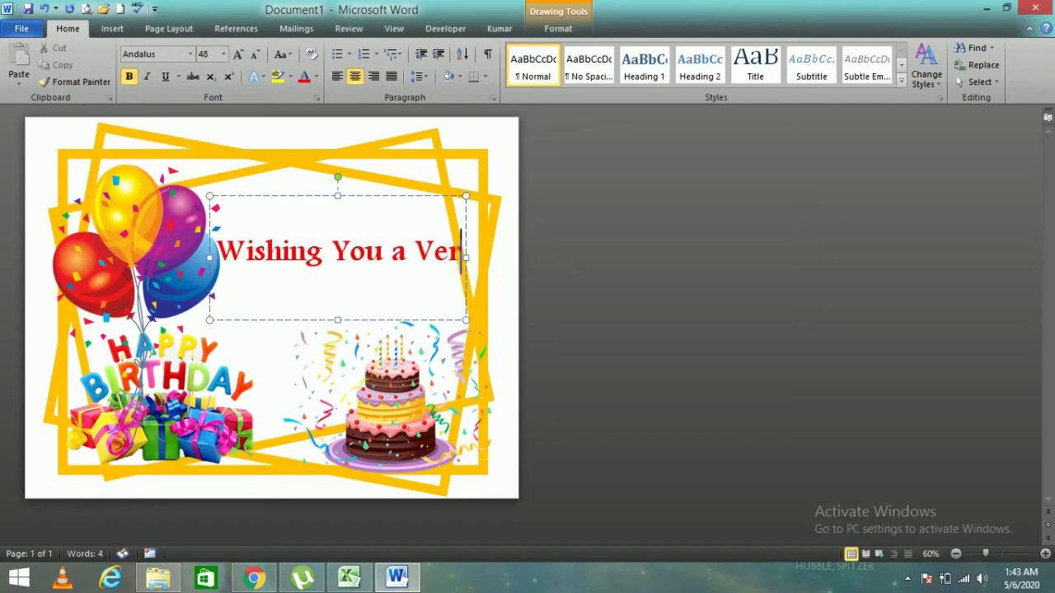
type("y")
key("Return")
type("H")
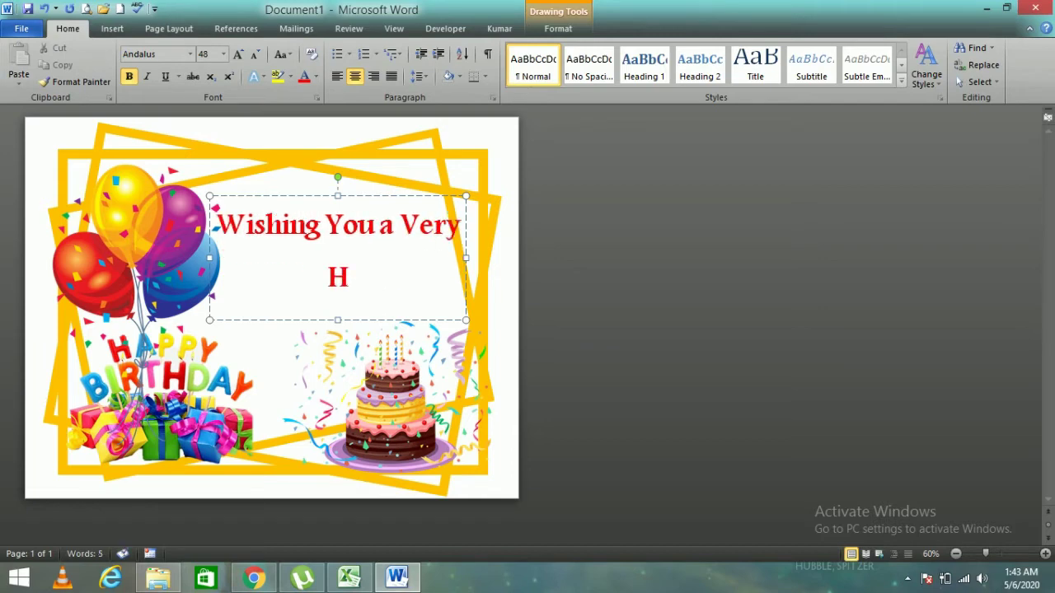
type("appy ")
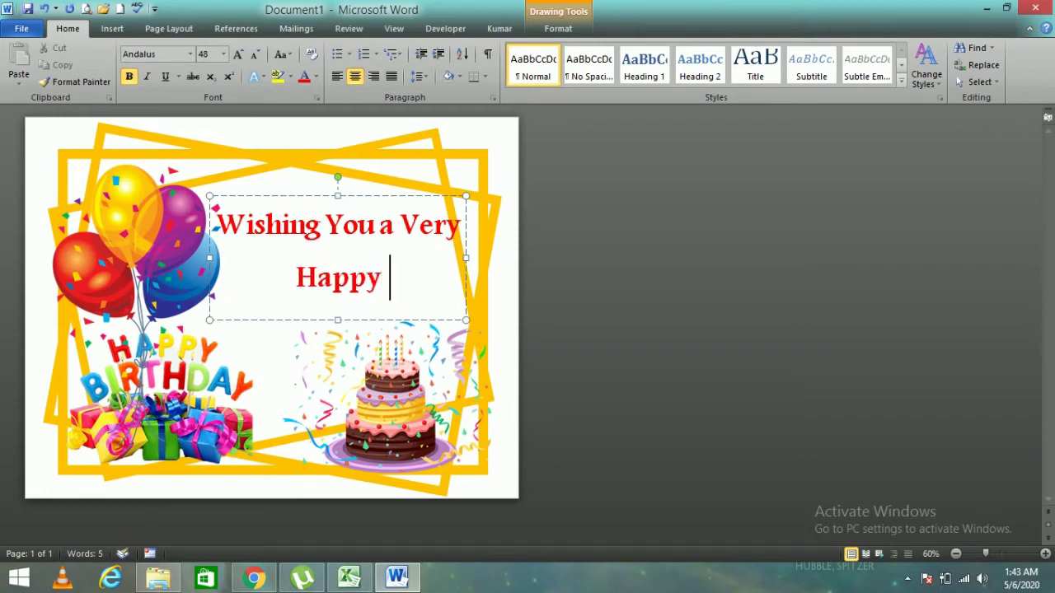
type("N")
key("BackSpace")
type("Bith")
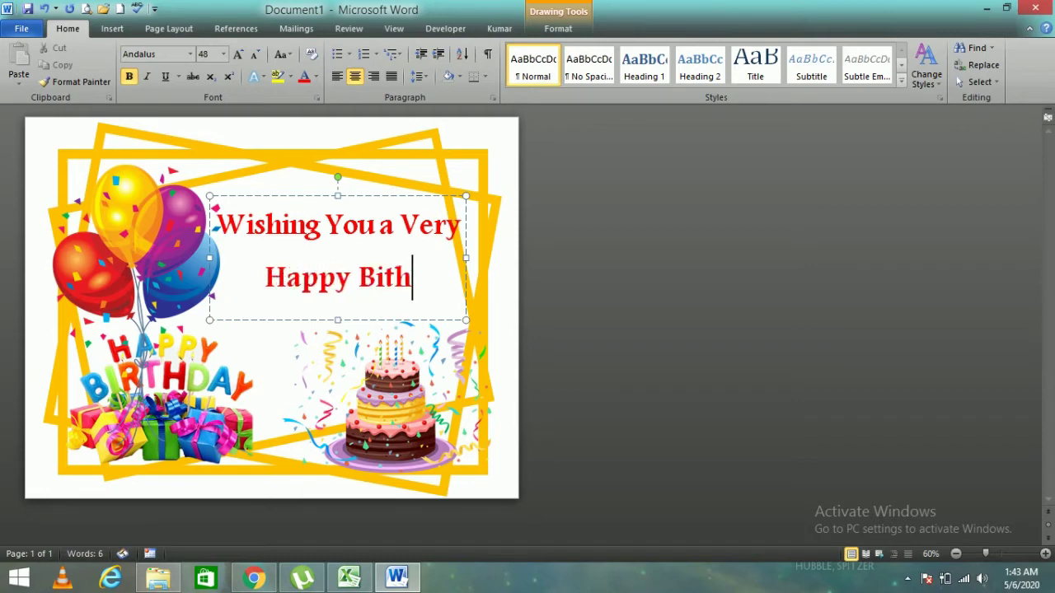
key("BackSpace")
key("BackSpace")
type("rth")
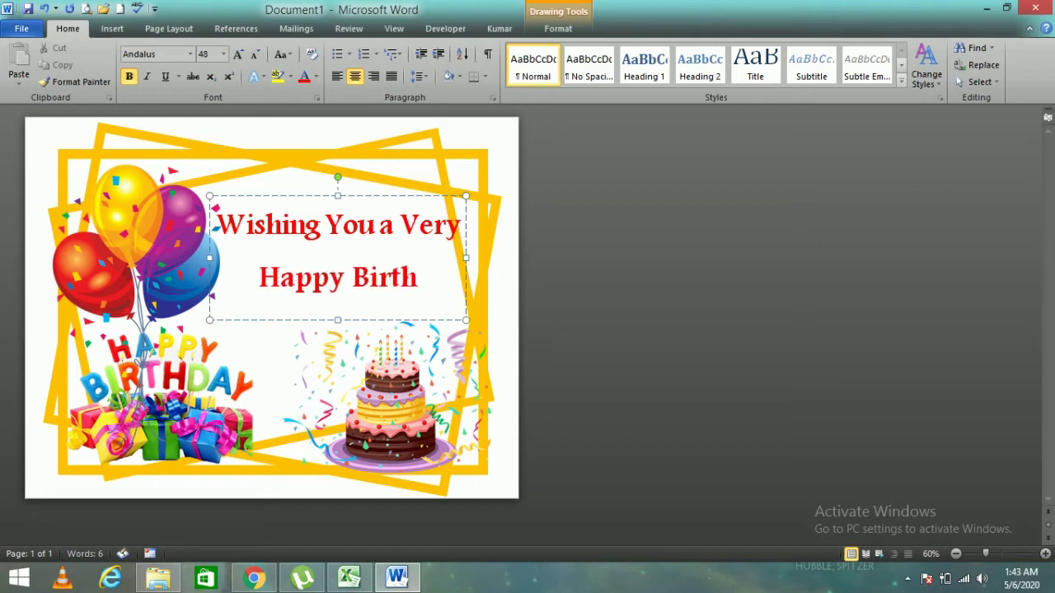
type("day")
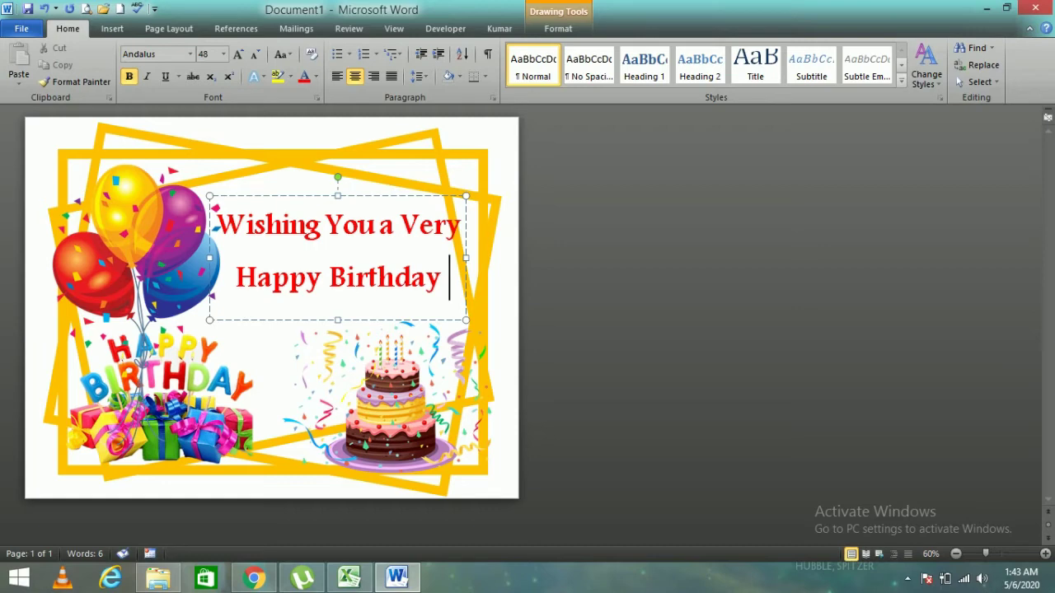
type(" !")
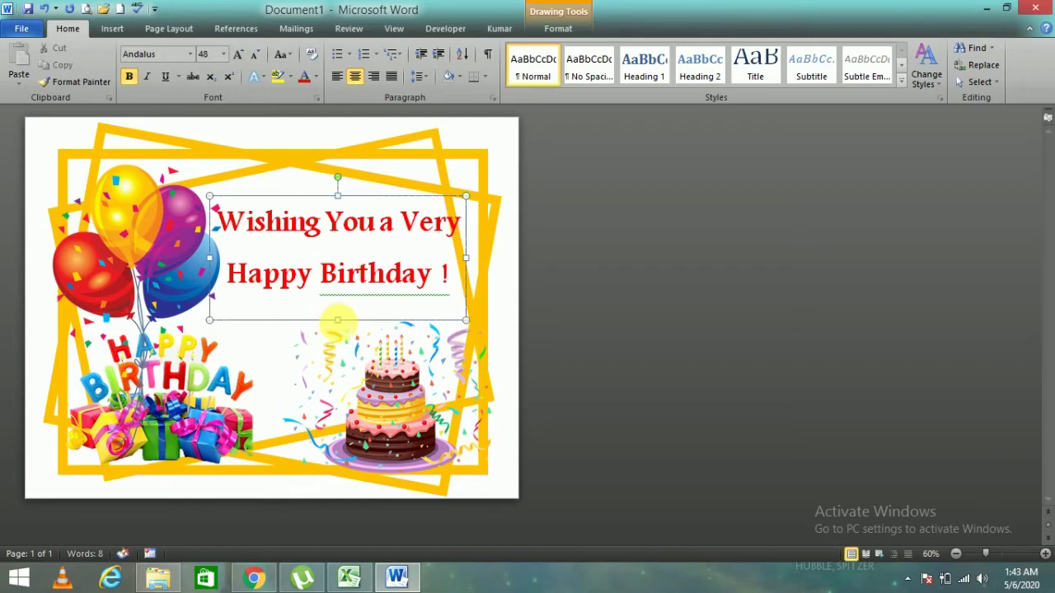
left_click_drag(348, 321, 348, 435)
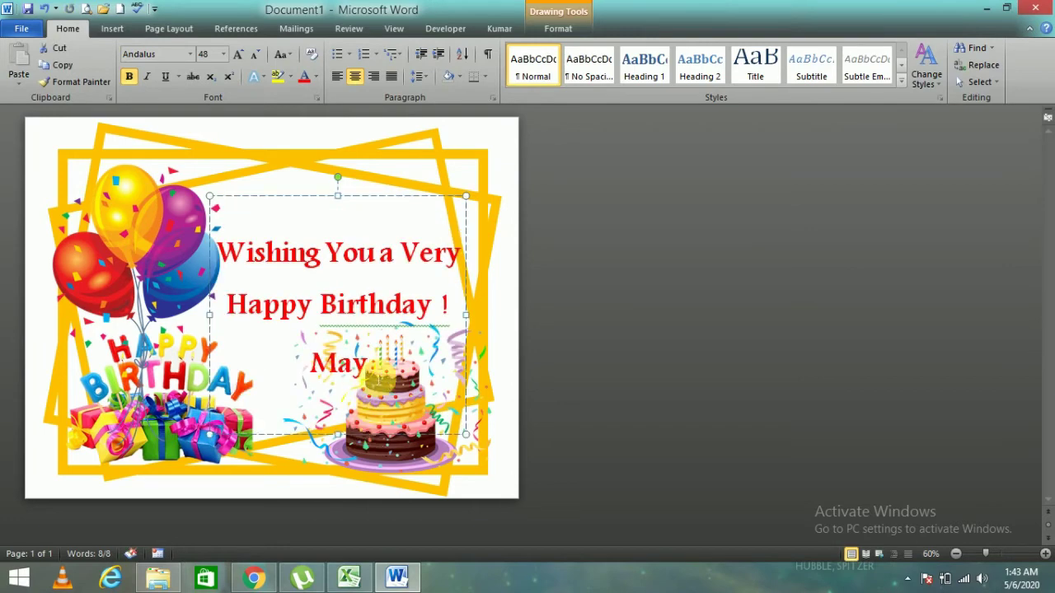
Set the greeting to 36 pt and add 'all Your Dreams Come True!!' after 'May'.
left_click_drag(371, 383, 259, 271)
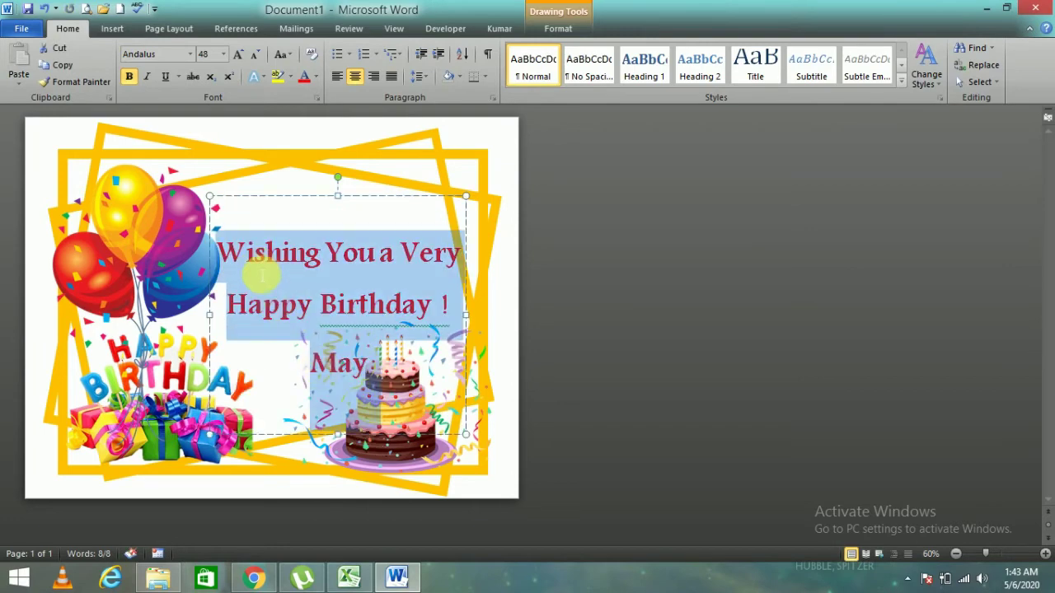
left_click(254, 53)
left_click(361, 373)
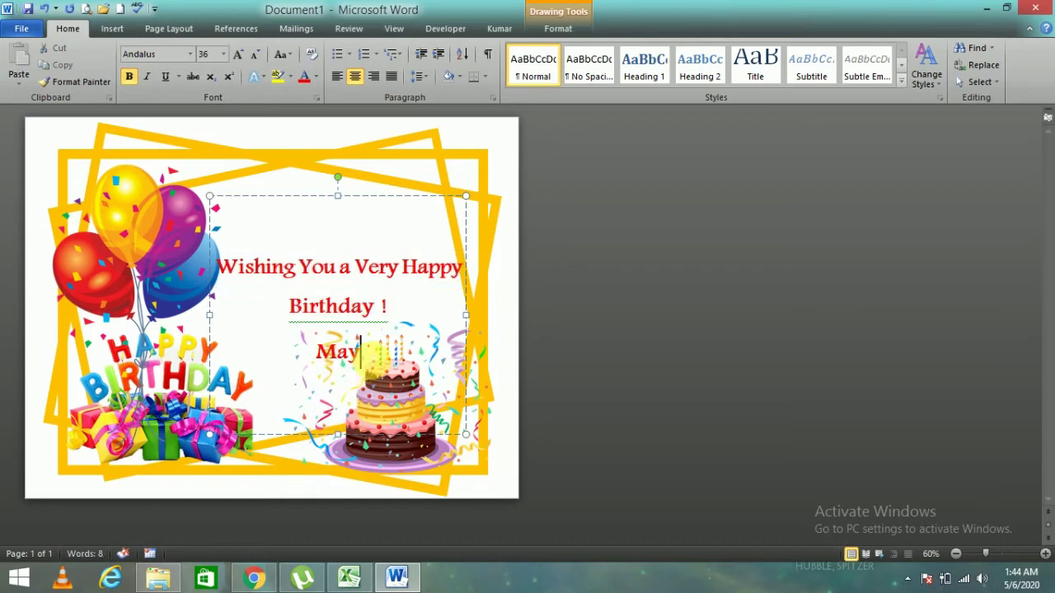
type(" a")
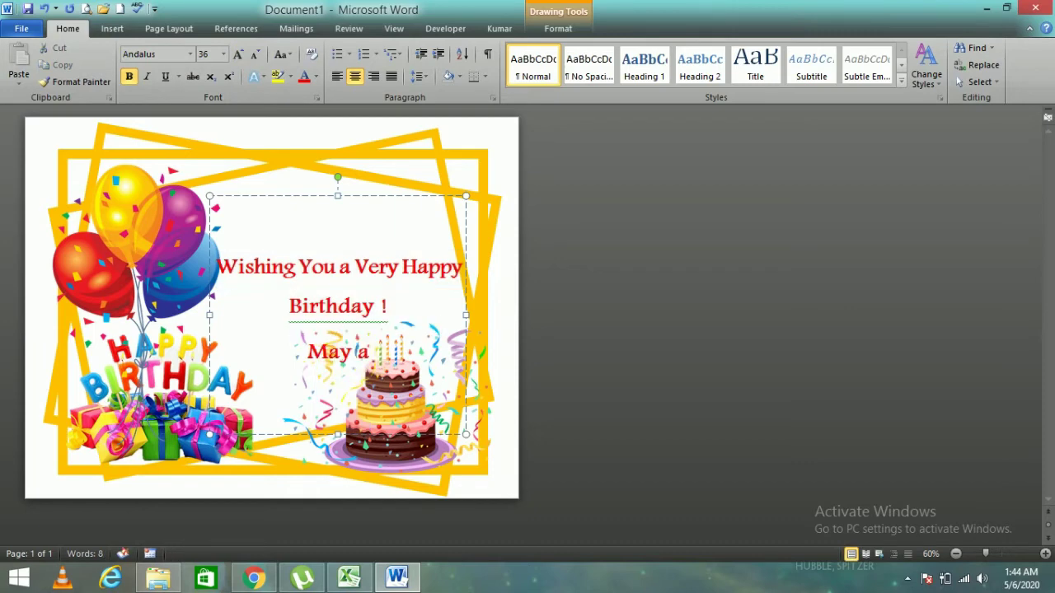
type("ll")
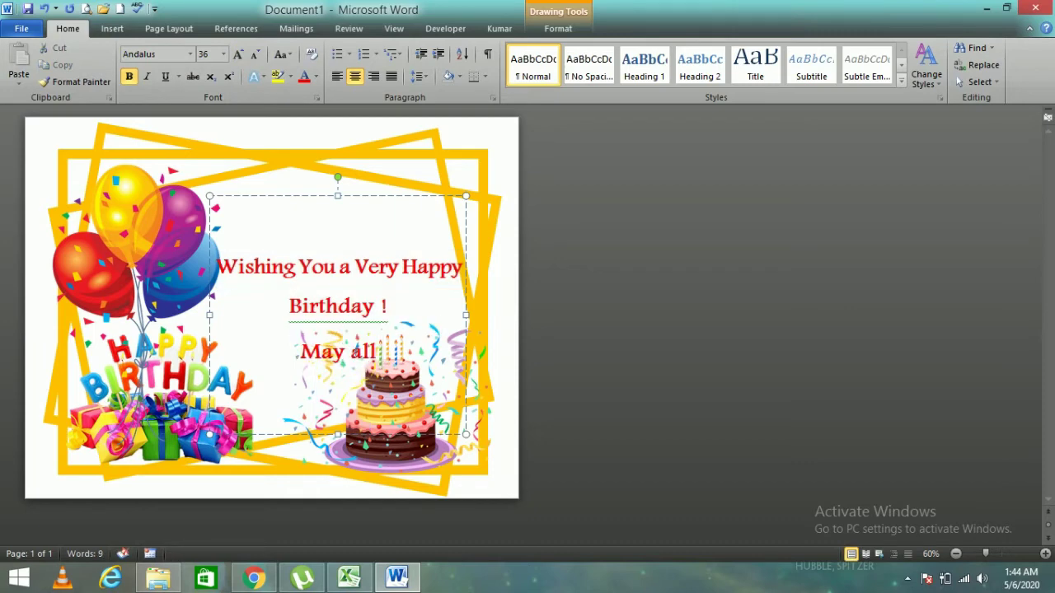
type(" Your")
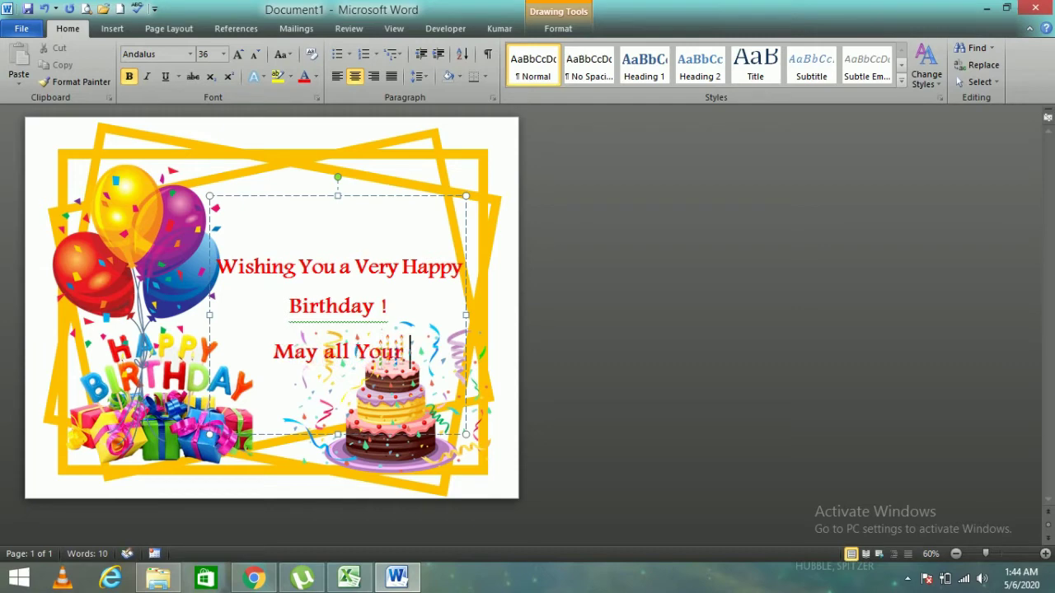
type(" Drea")
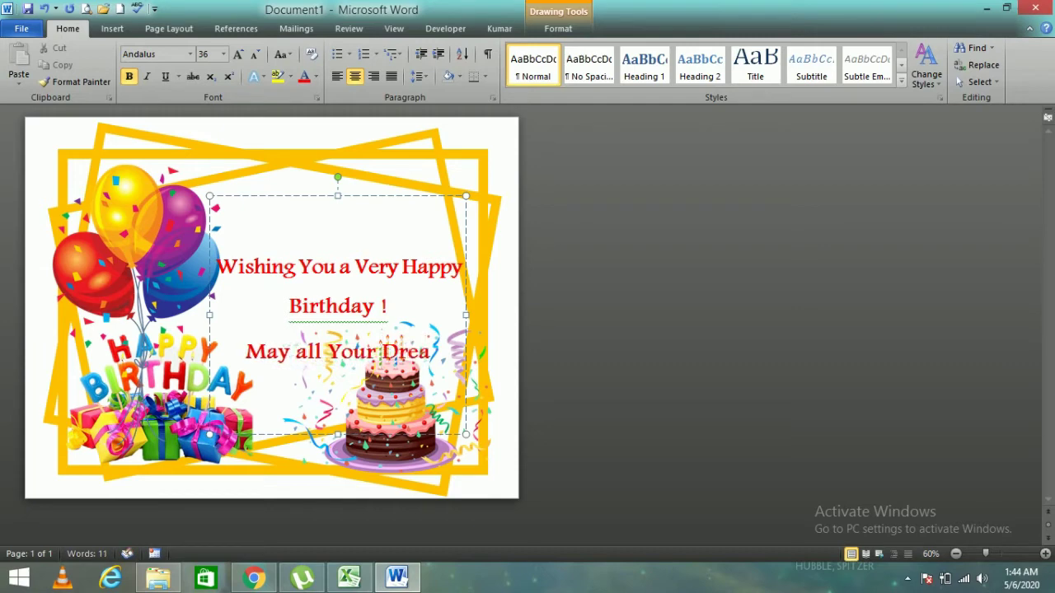
type("ms")
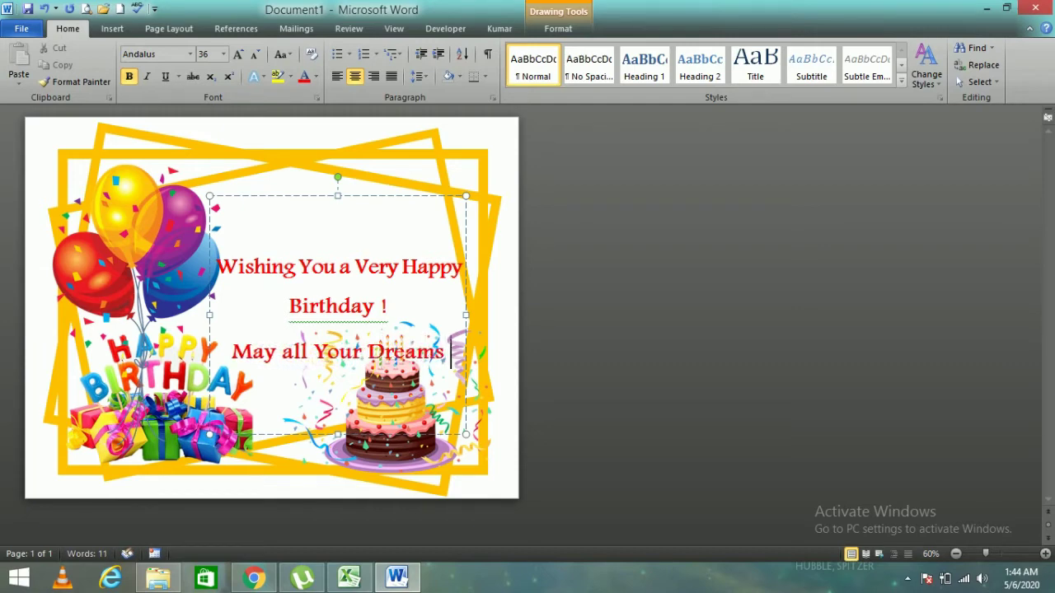
type(" Come")
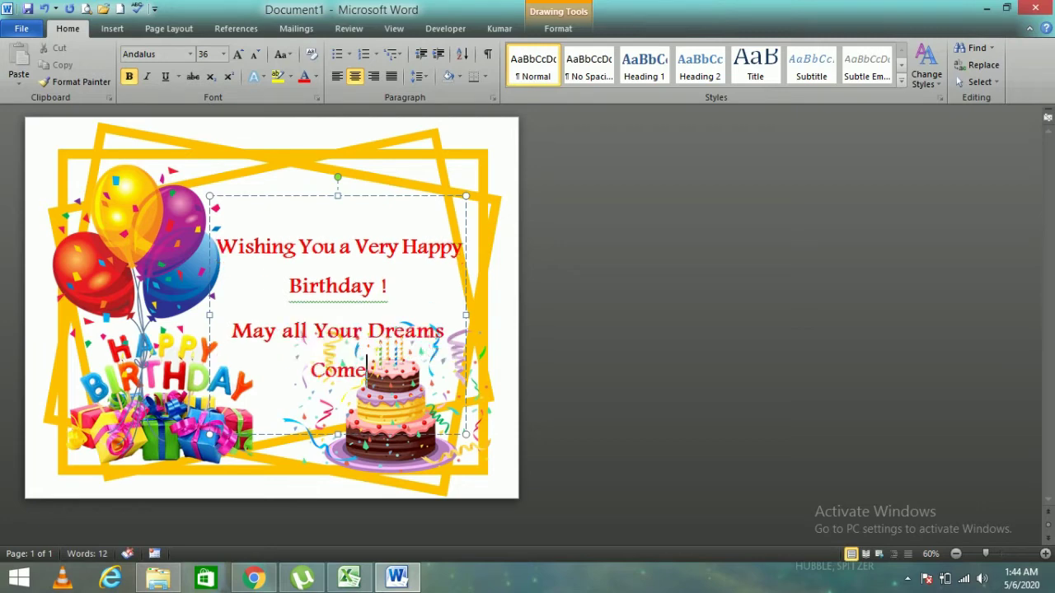
type(" Tru")
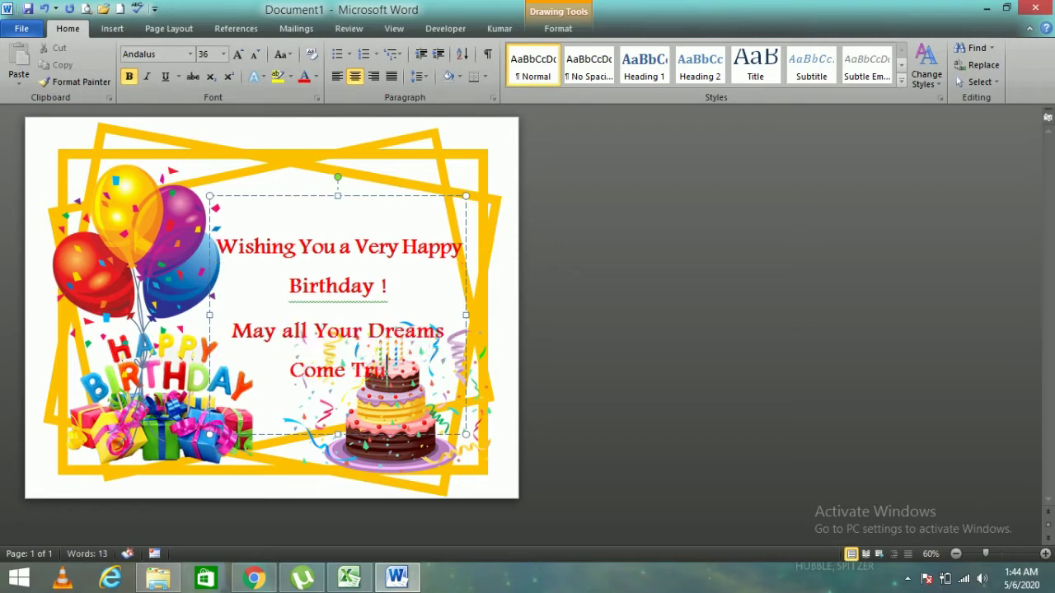
type("e")
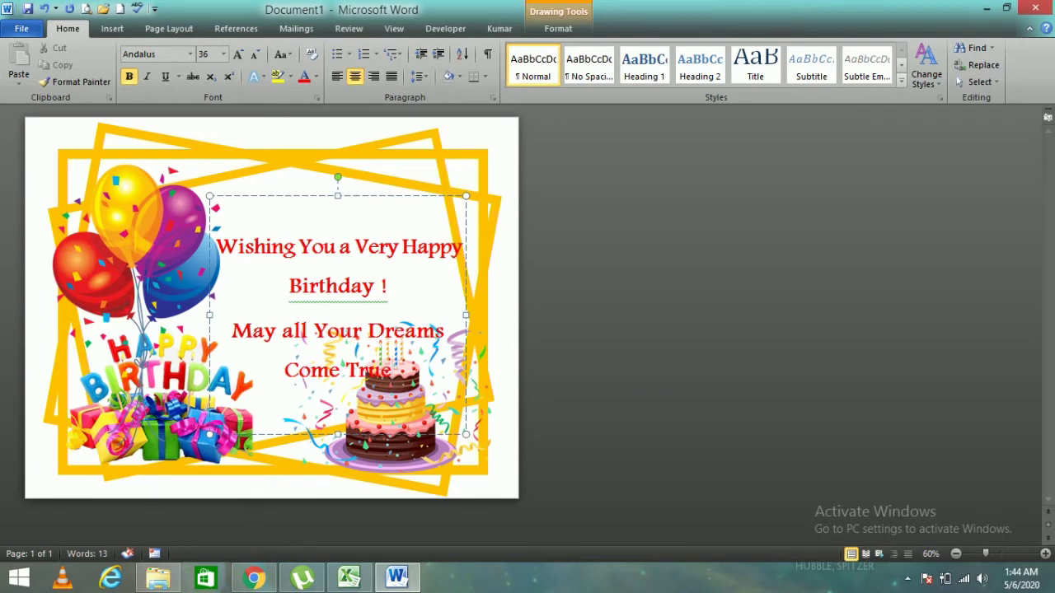
left_click(373, 360)
type("!!!")
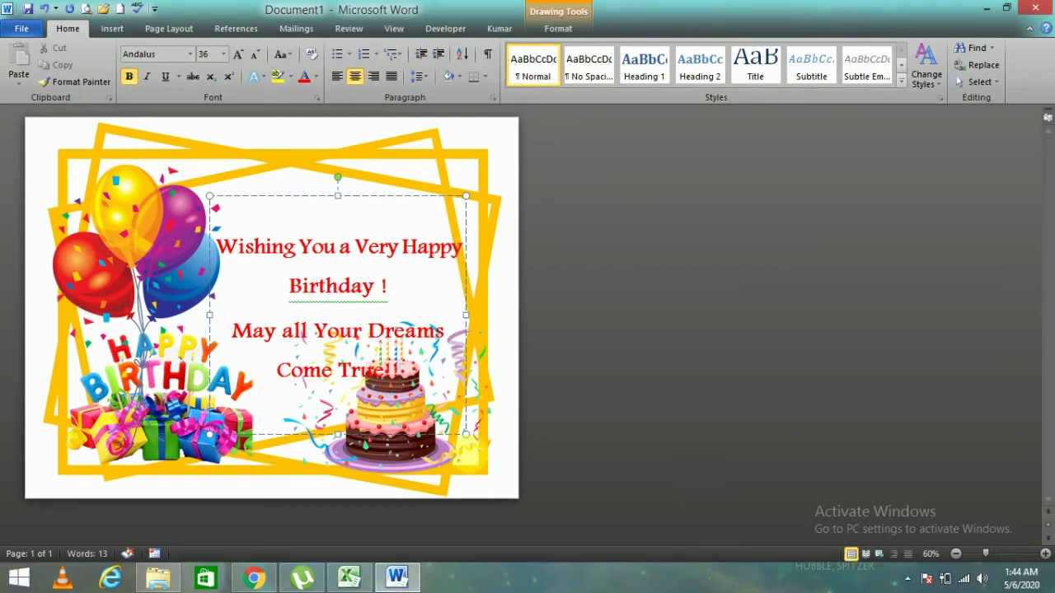
Remove space after paragraphs, shrink the greeting to 28 pt, and raise its text box.
left_click_drag(404, 371, 170, 192)
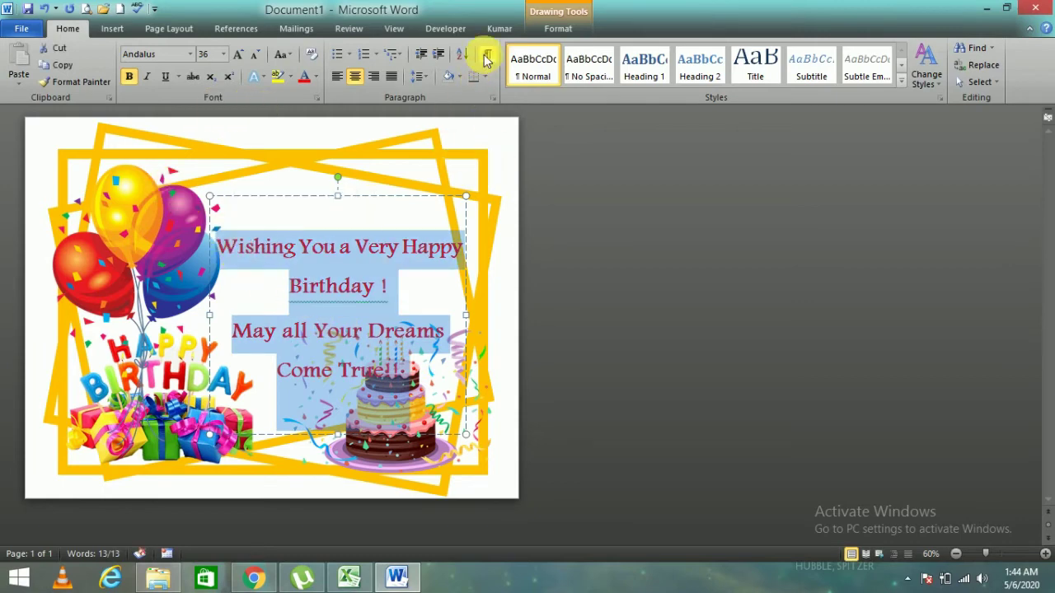
left_click(429, 75)
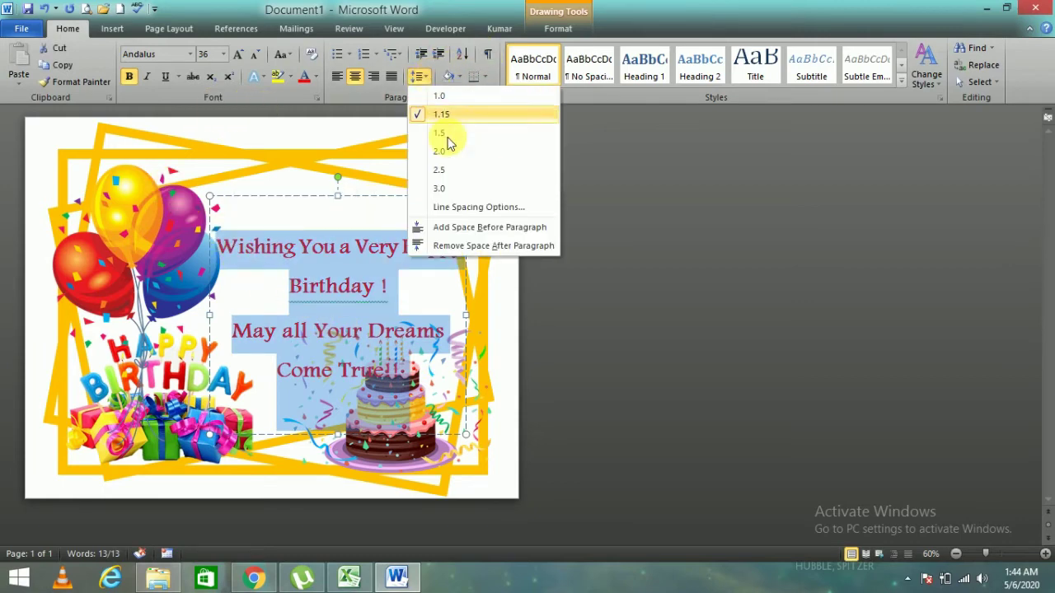
left_click(464, 246)
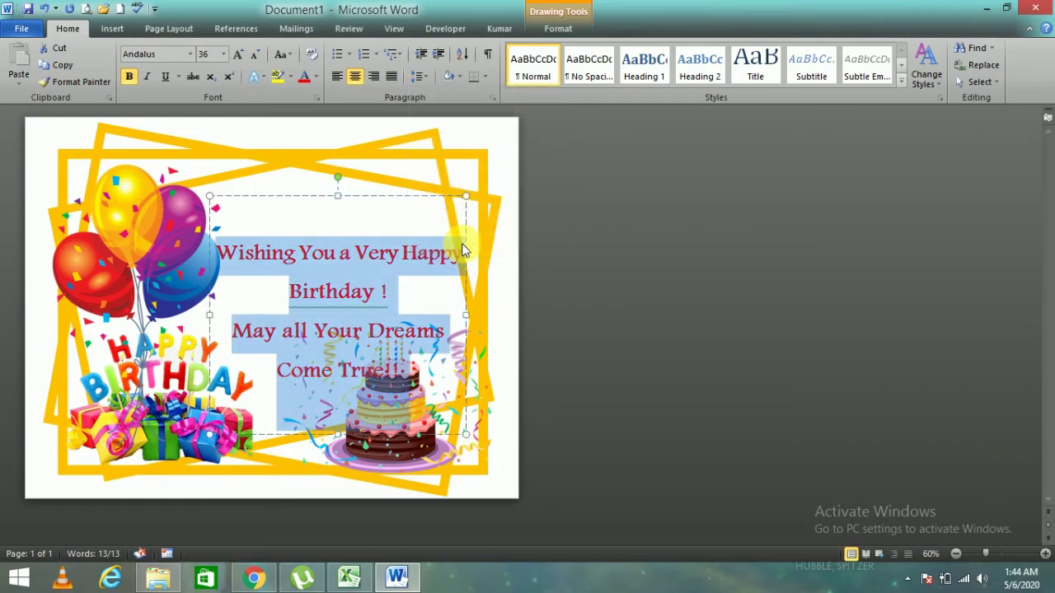
left_click(255, 56)
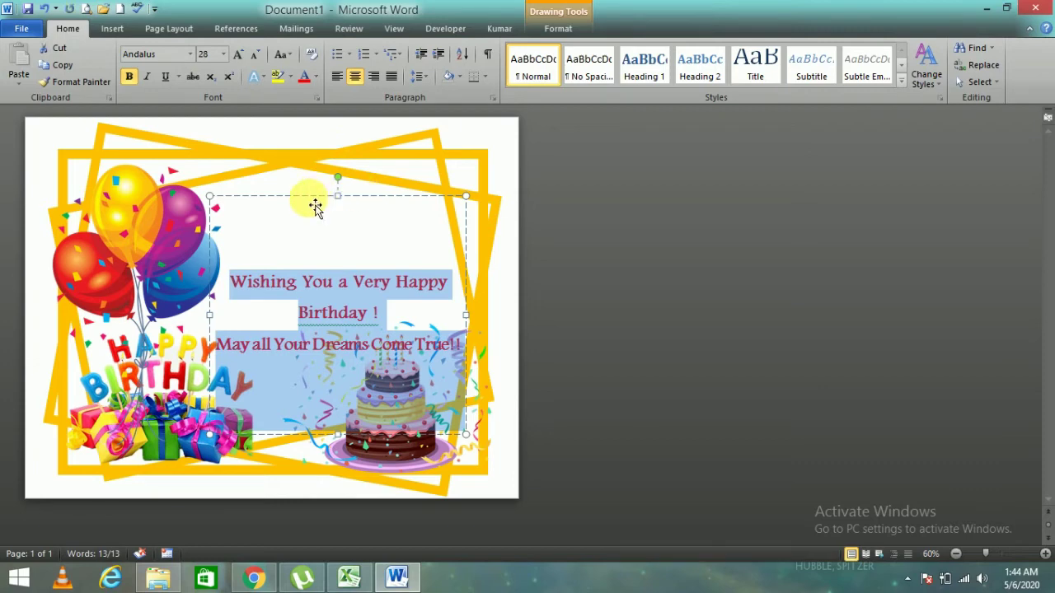
left_click_drag(318, 202, 319, 158)
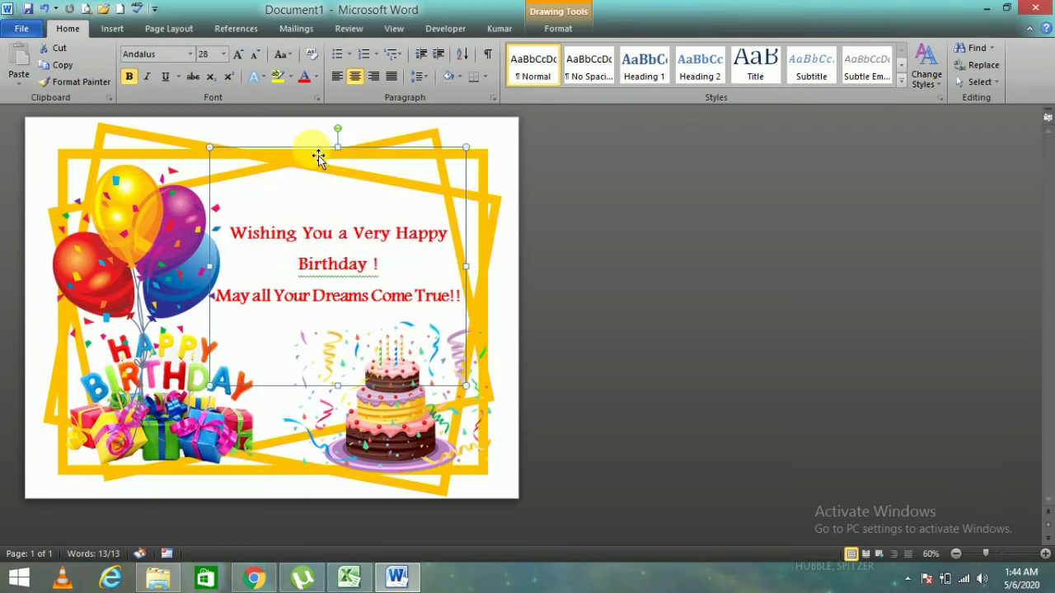
double_click(328, 152)
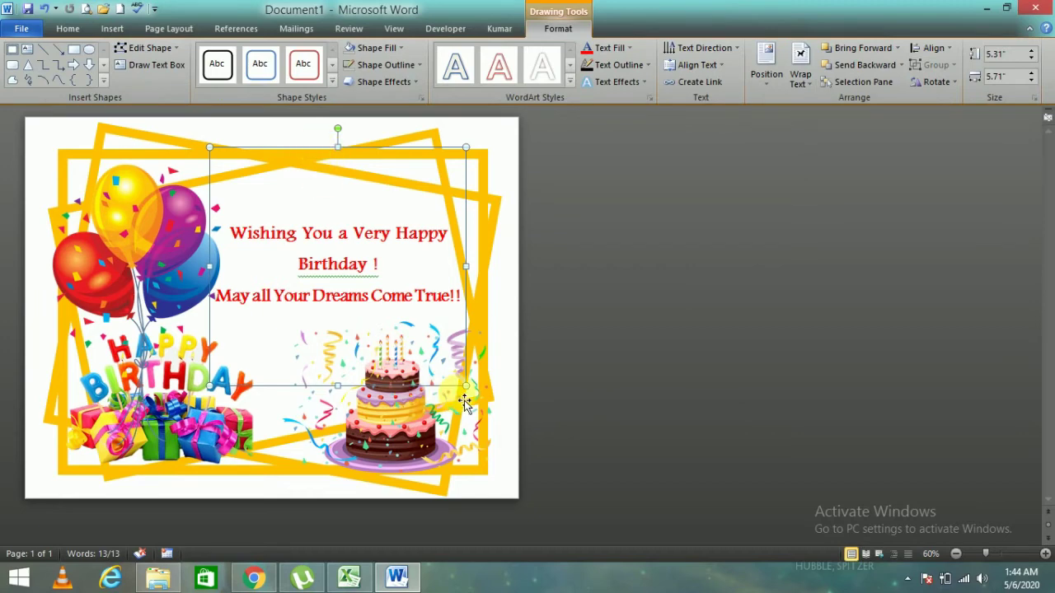
Narrow the greeting box so it wraps to four lines and ignore the grammar flag on 'Birthday !'.
left_click_drag(467, 388, 443, 364)
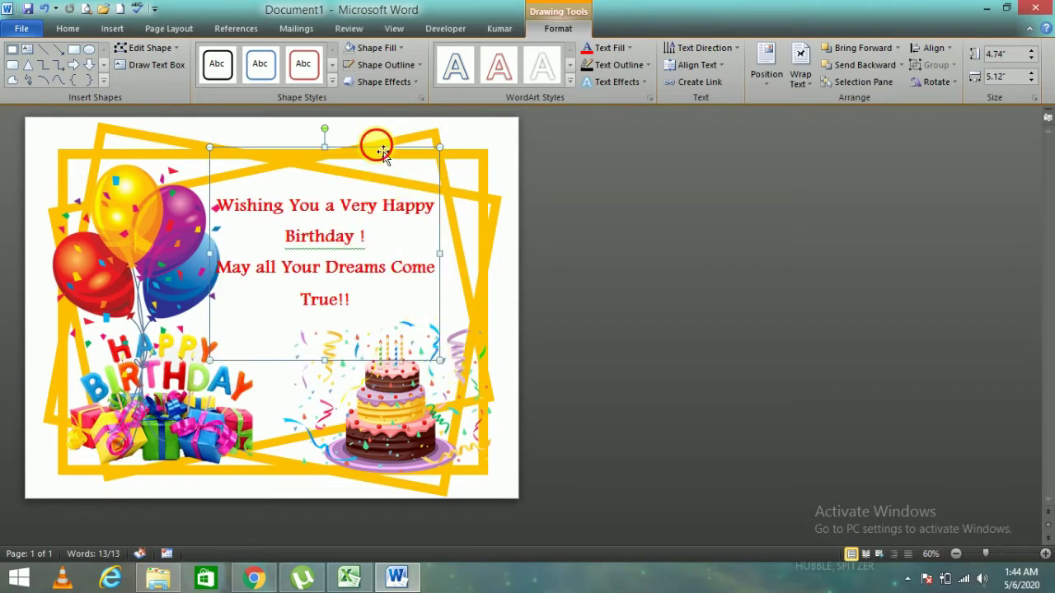
left_click_drag(382, 152, 399, 183)
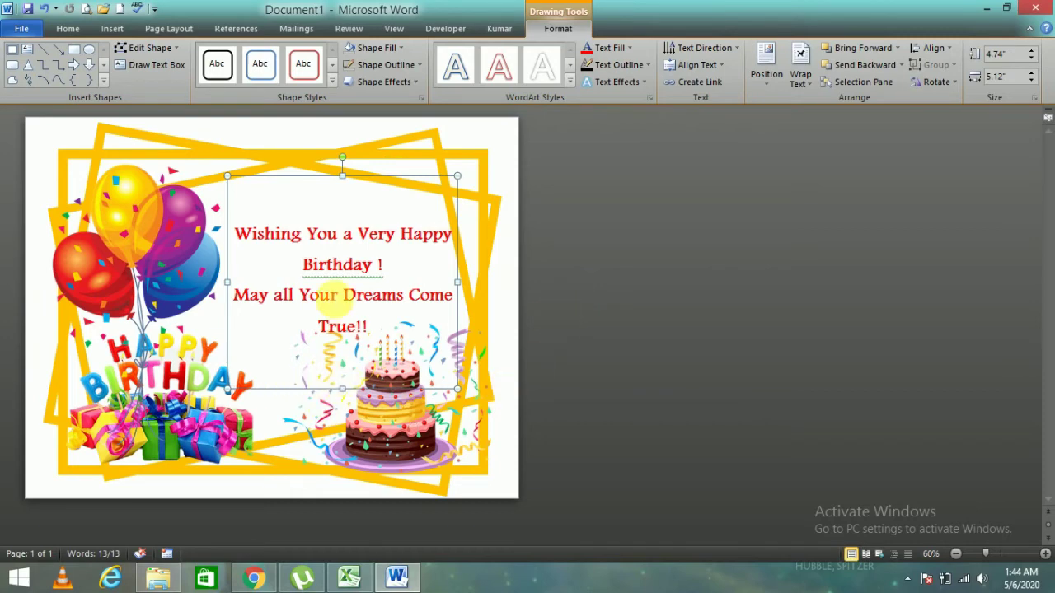
left_click(312, 263)
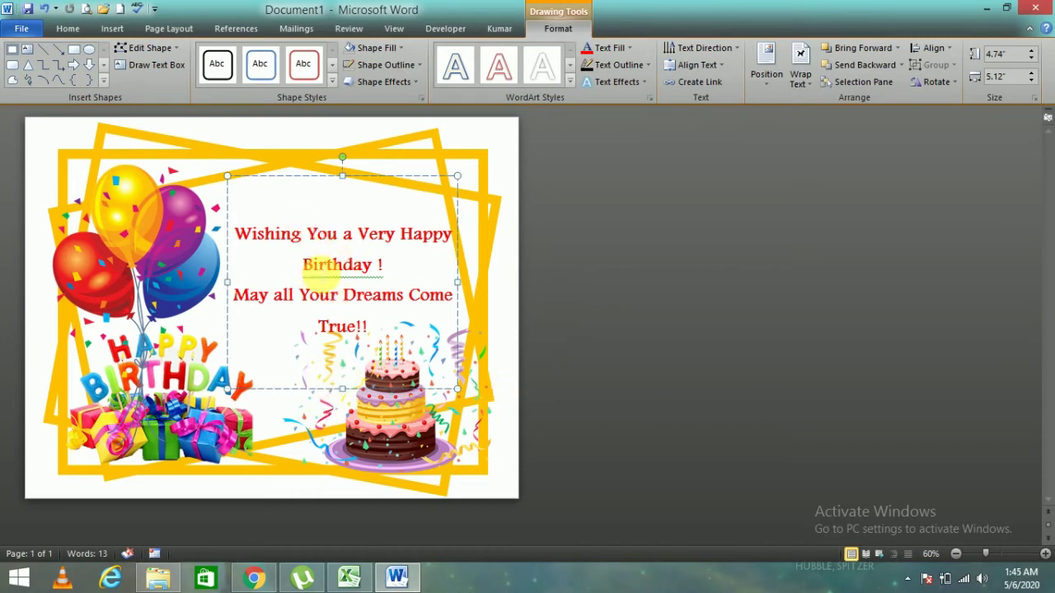
right_click(315, 265)
left_click(397, 316)
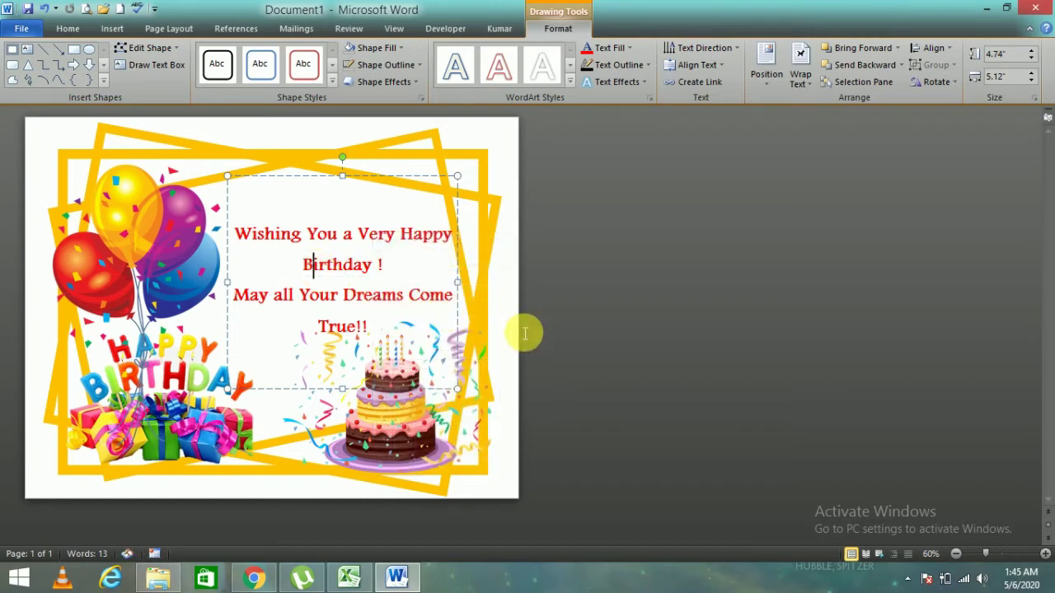
Add a YOUR TEXT HERE WordArt and move it toward the top of the card.
left_click(564, 351)
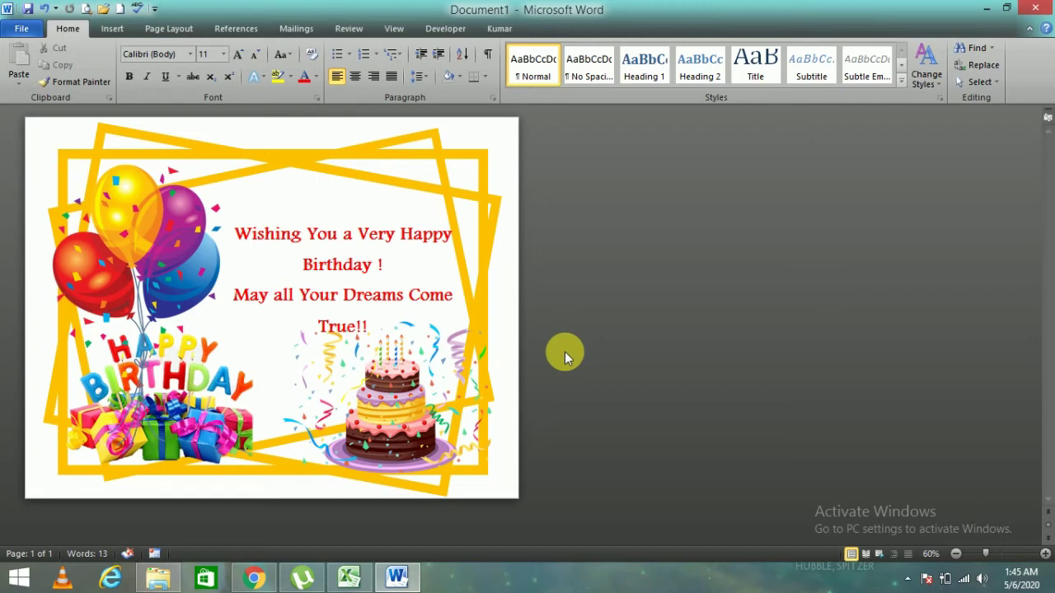
key("ctrl+z")
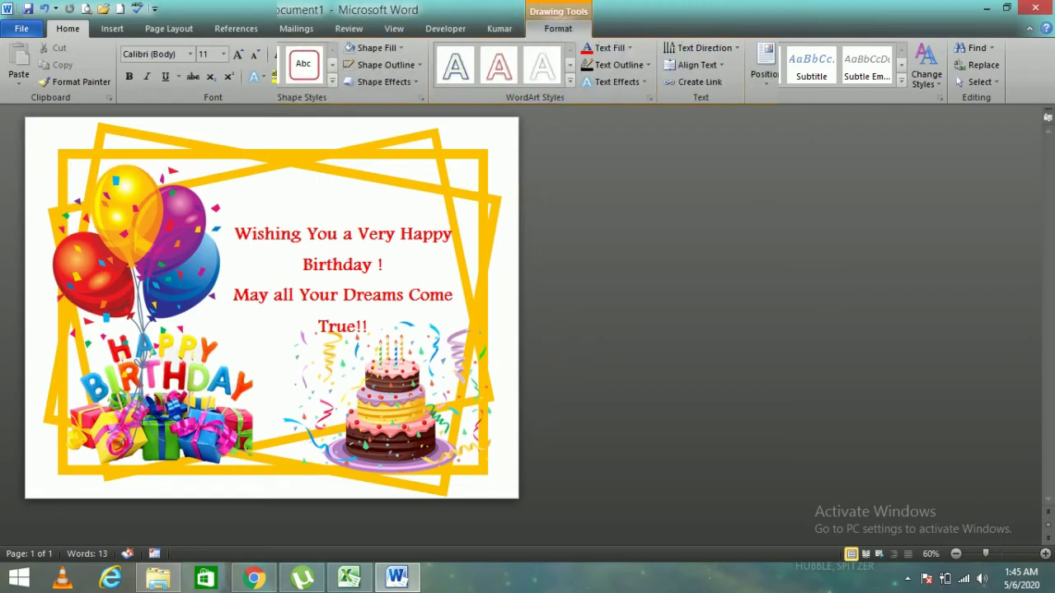
mouse_move(212, 171)
left_mouse_down()
mouse_move(379, 182)
mouse_move(348, 189)
left_mouse_up()
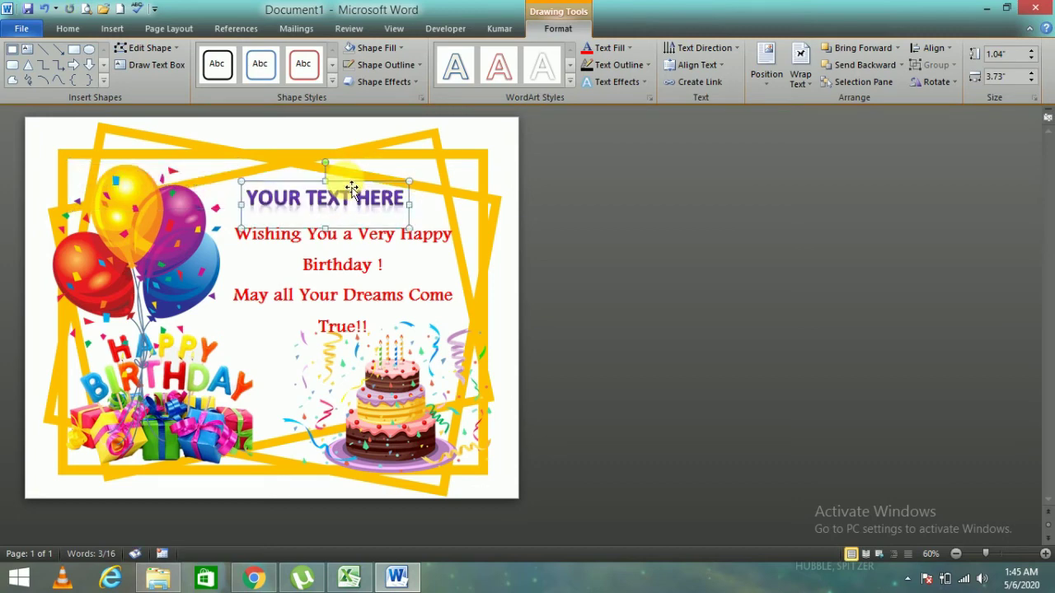
Place the WordArt above the greeting, type the recipient's name over YOUR TEXT HERE, and centre it.
left_click(258, 197)
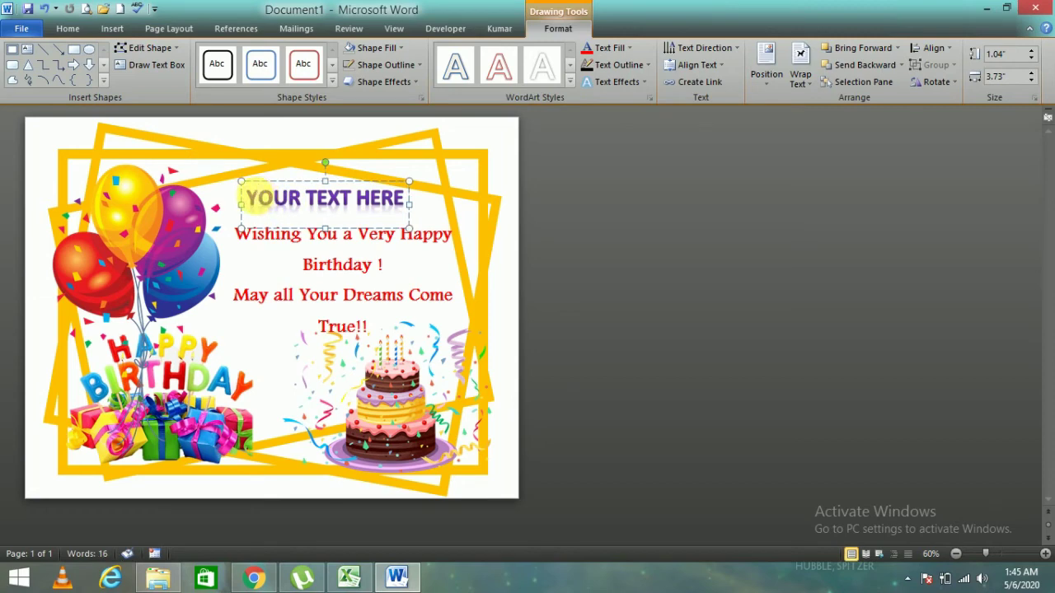
left_click_drag(246, 198, 402, 204)
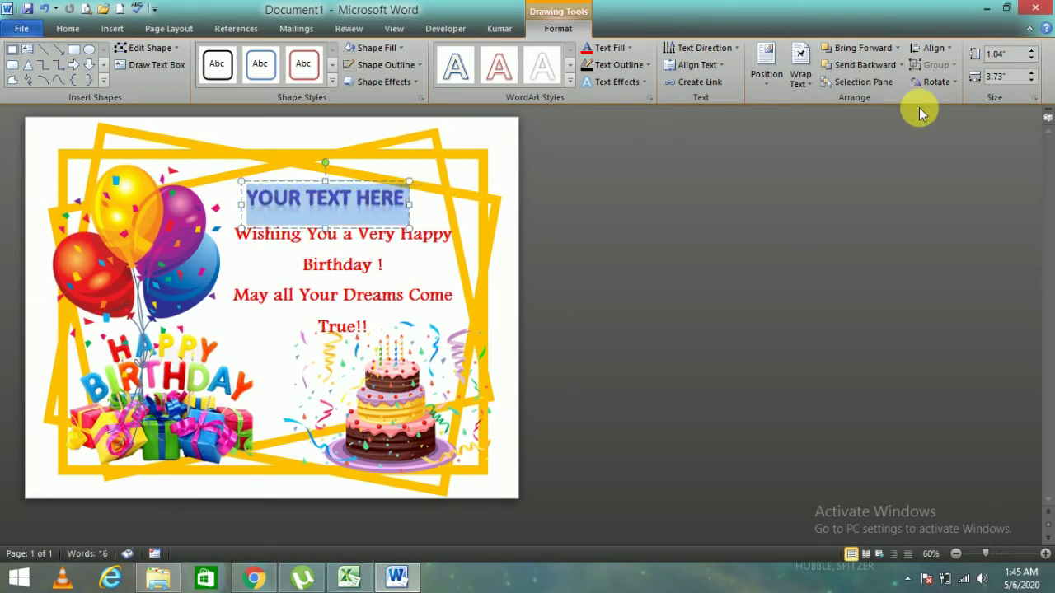
type("AN")
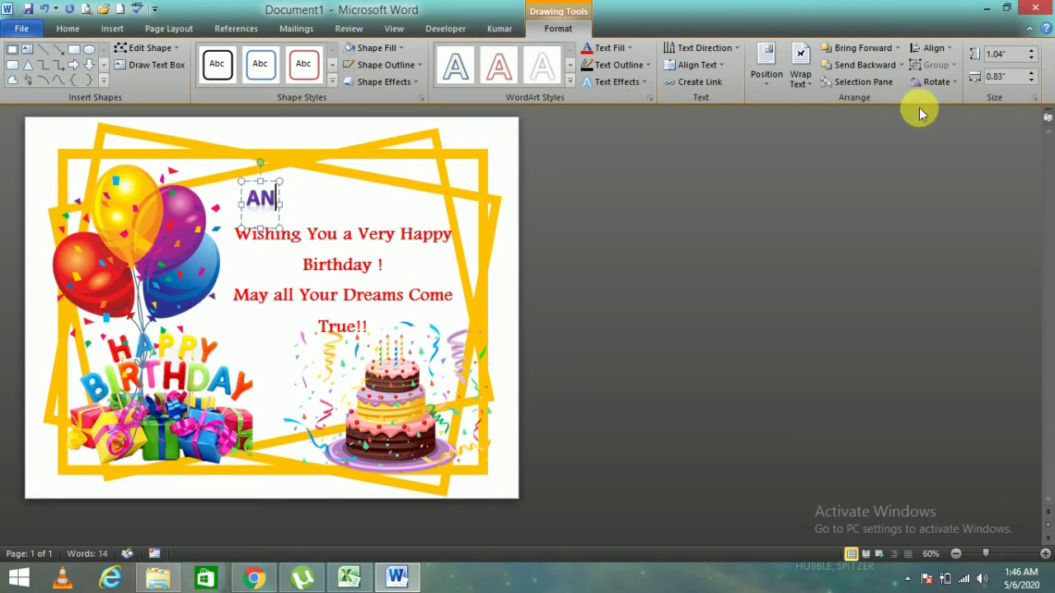
type("JAL")
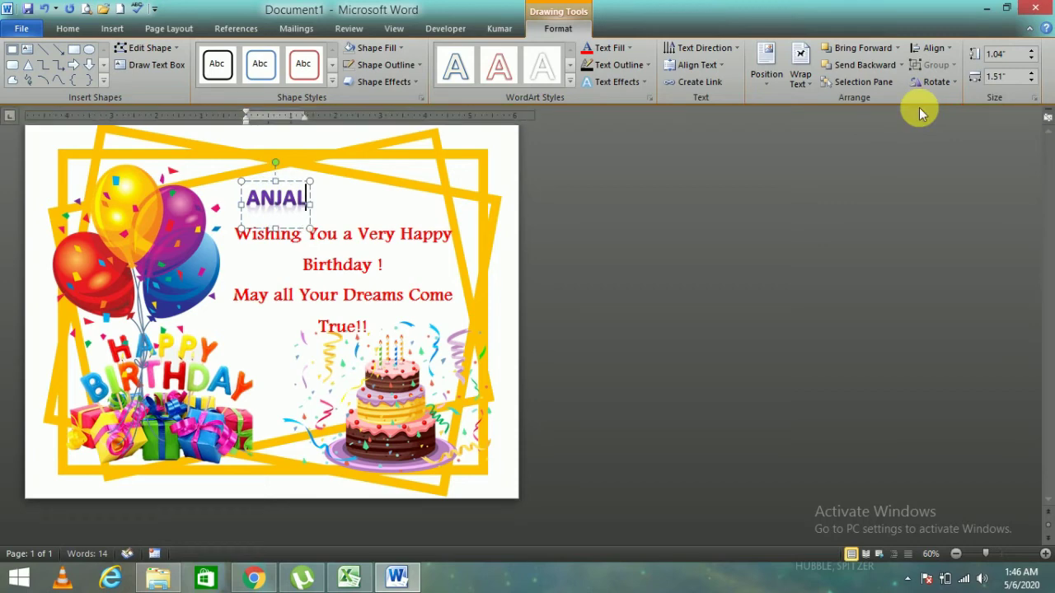
type("I")
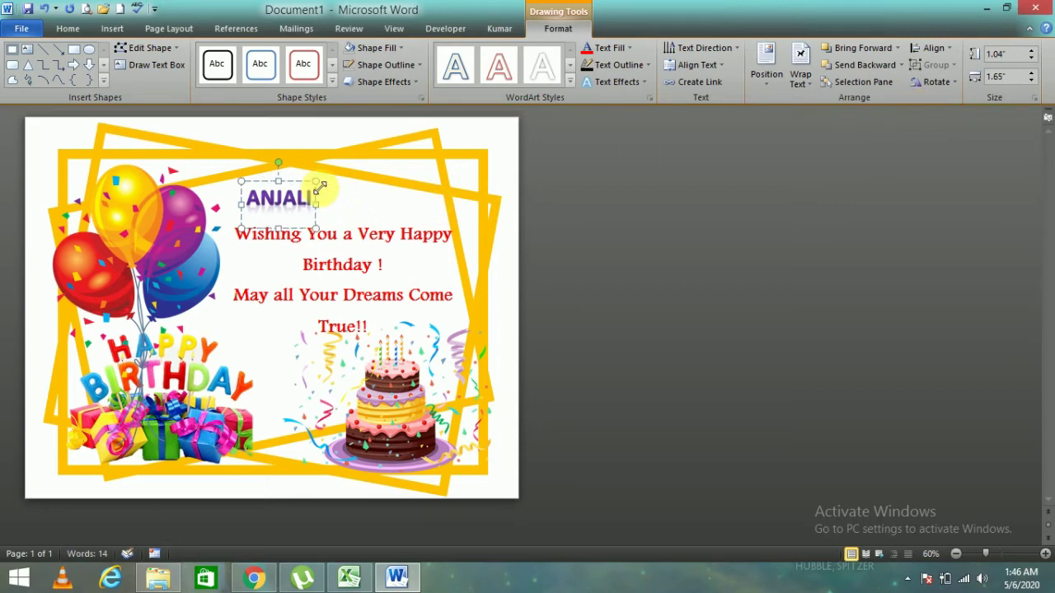
left_click_drag(314, 189, 351, 189)
left_click(621, 210)
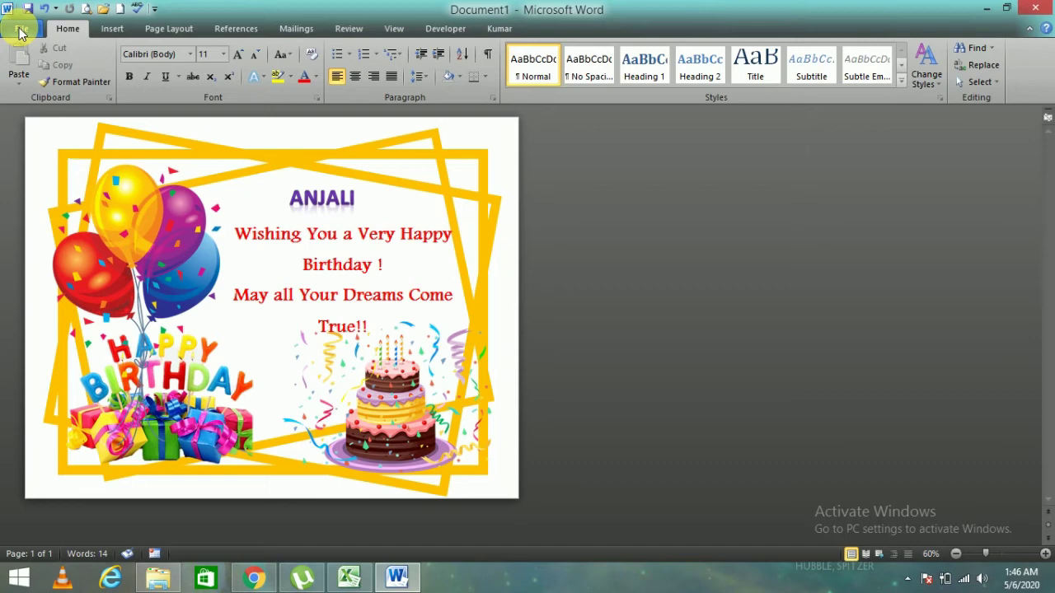
Export the card via Save As in PDF format to the Desktop as 'BIRTHDAY CARD'.
left_click(20, 31)
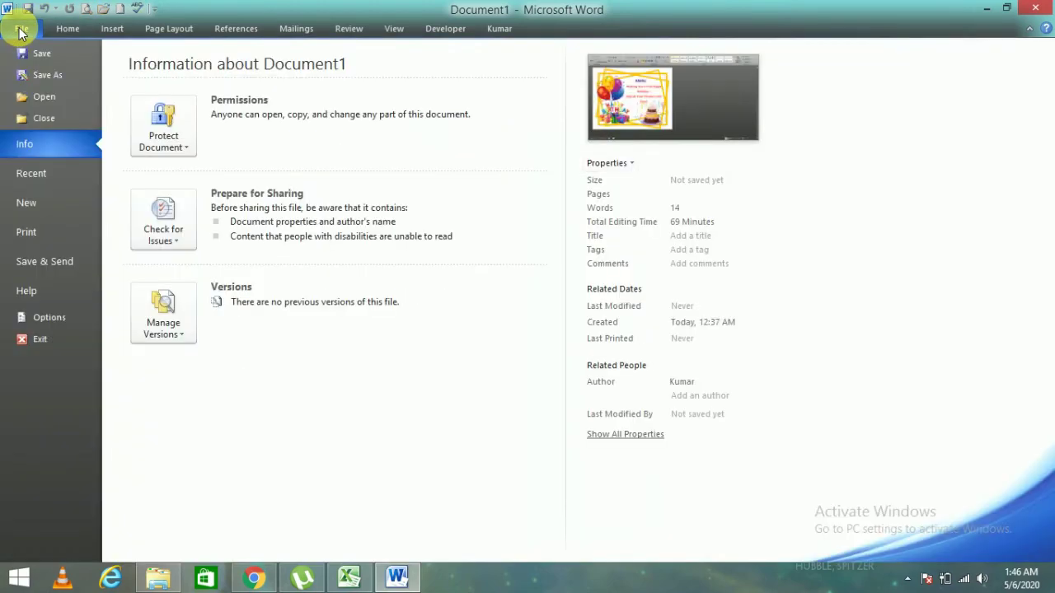
left_click(45, 77)
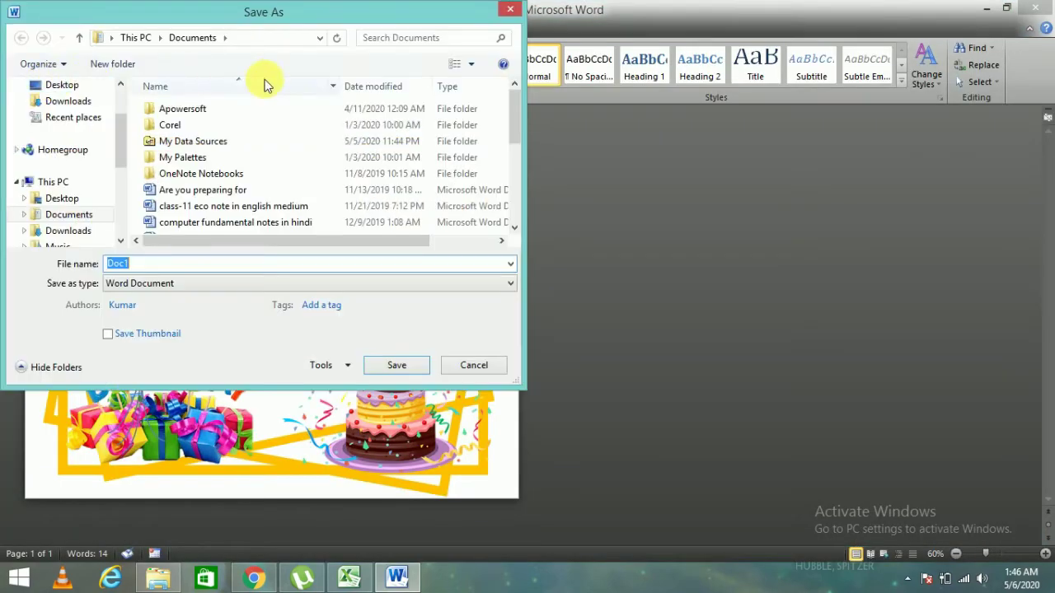
left_click(239, 284)
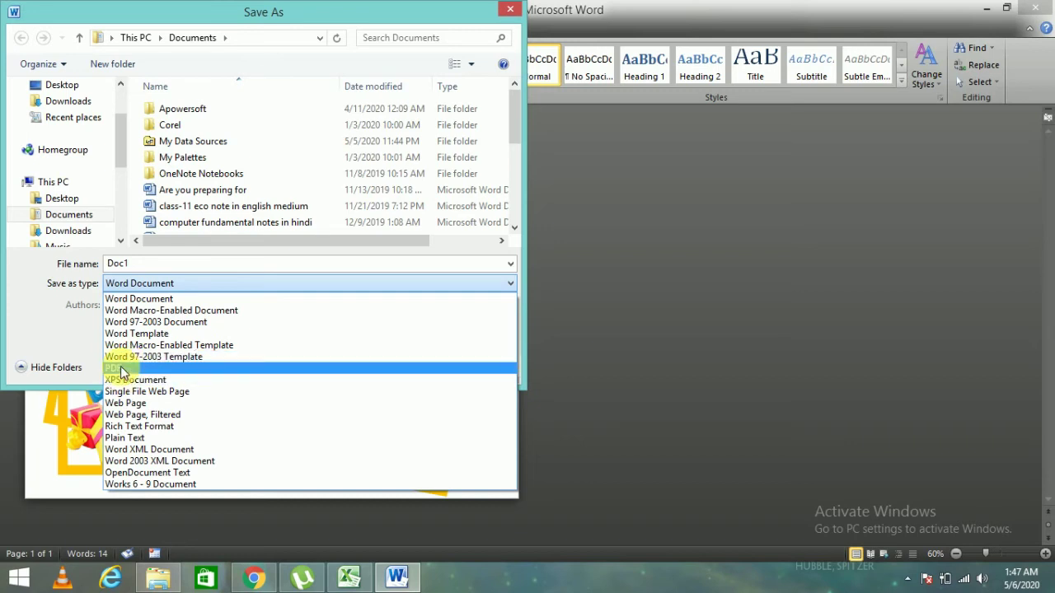
left_click(122, 373)
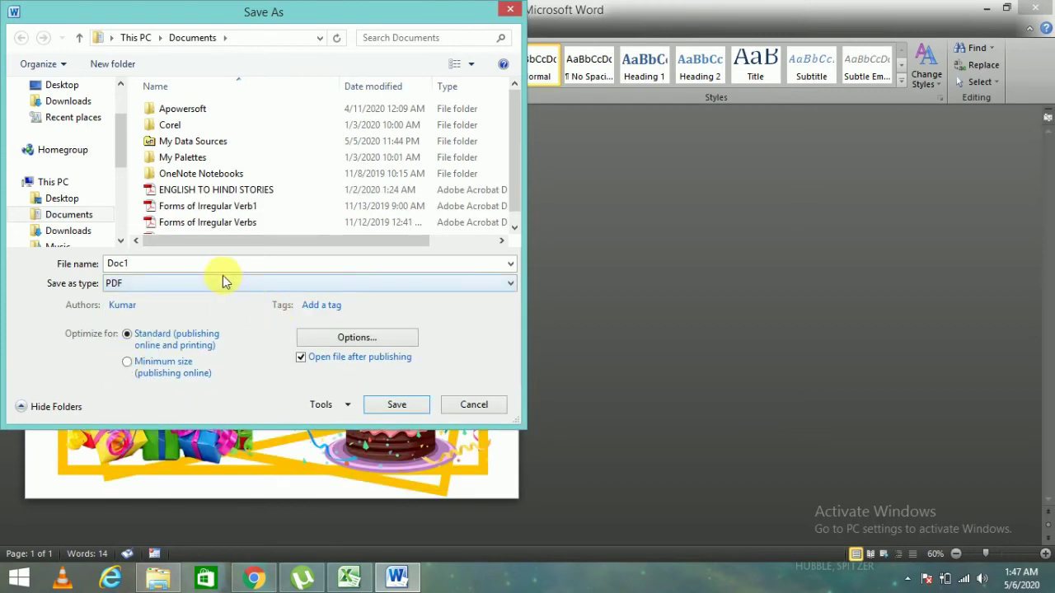
left_click(66, 86)
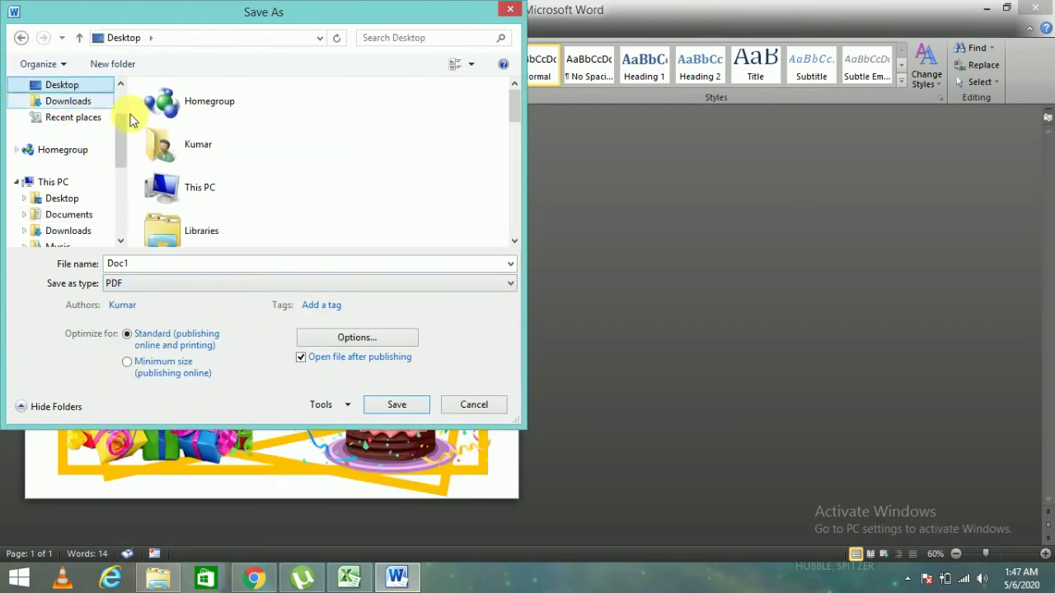
left_click(176, 264)
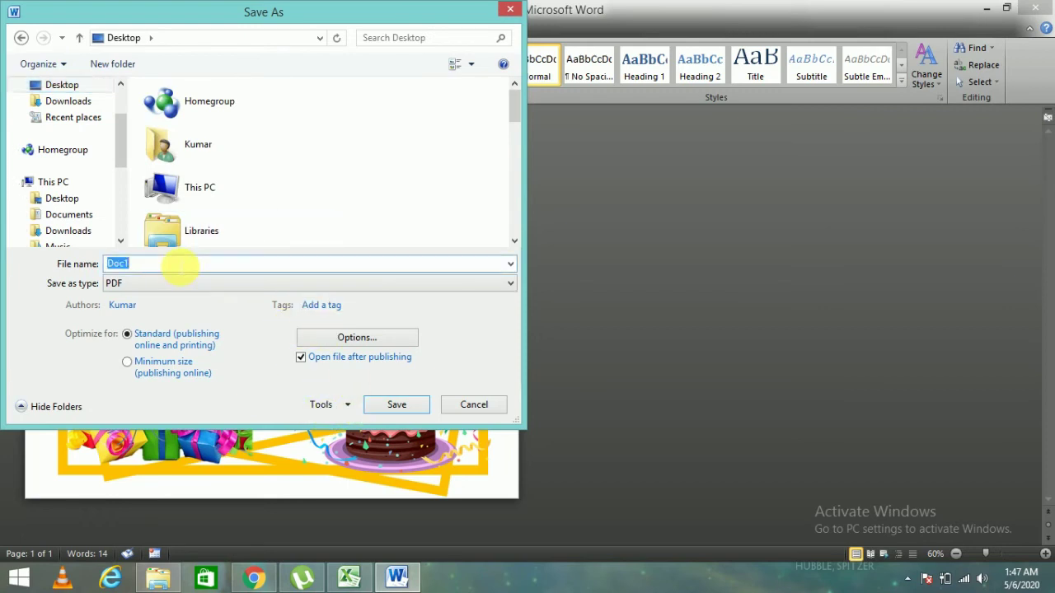
type("BI")
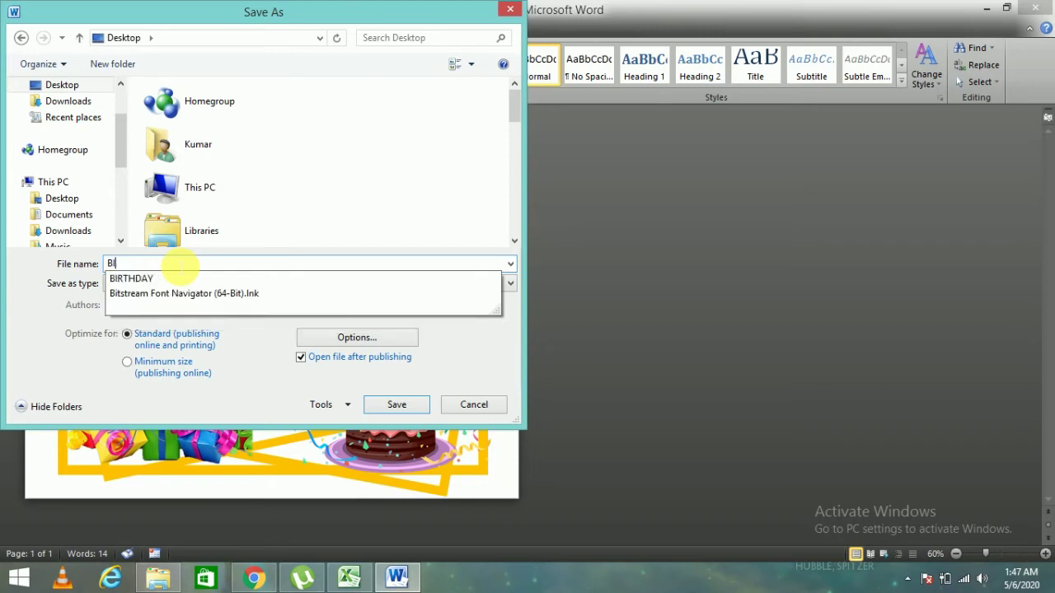
type("RTHD")
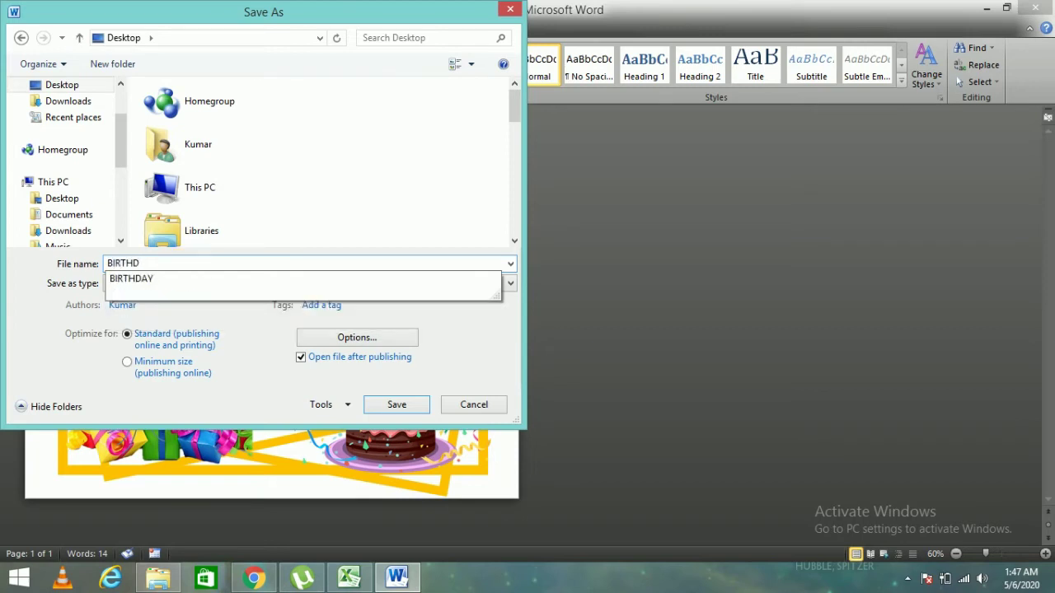
type("AY CAR")
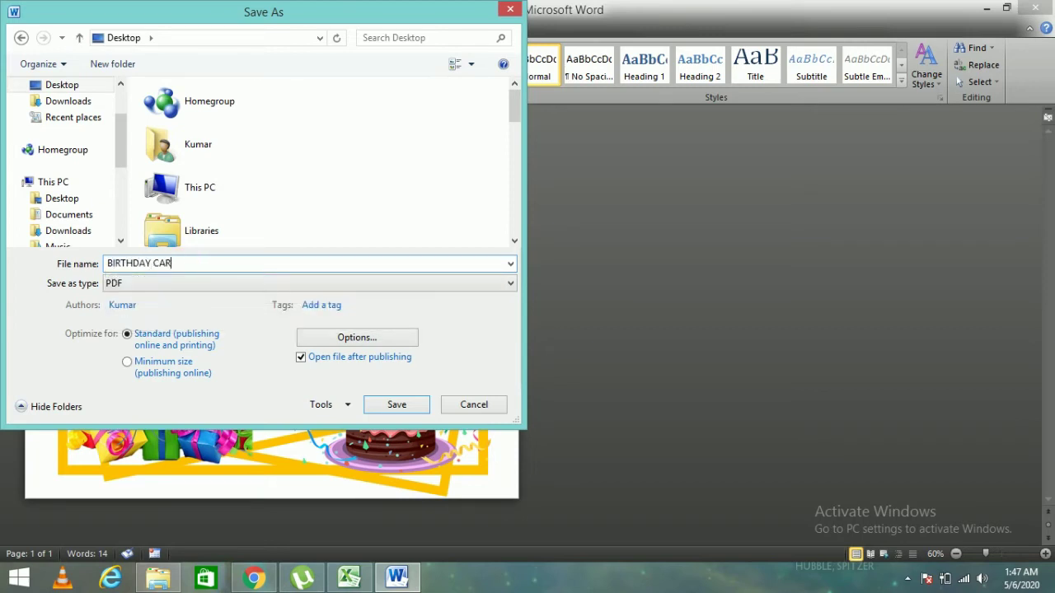
type("D")
left_click(394, 405)
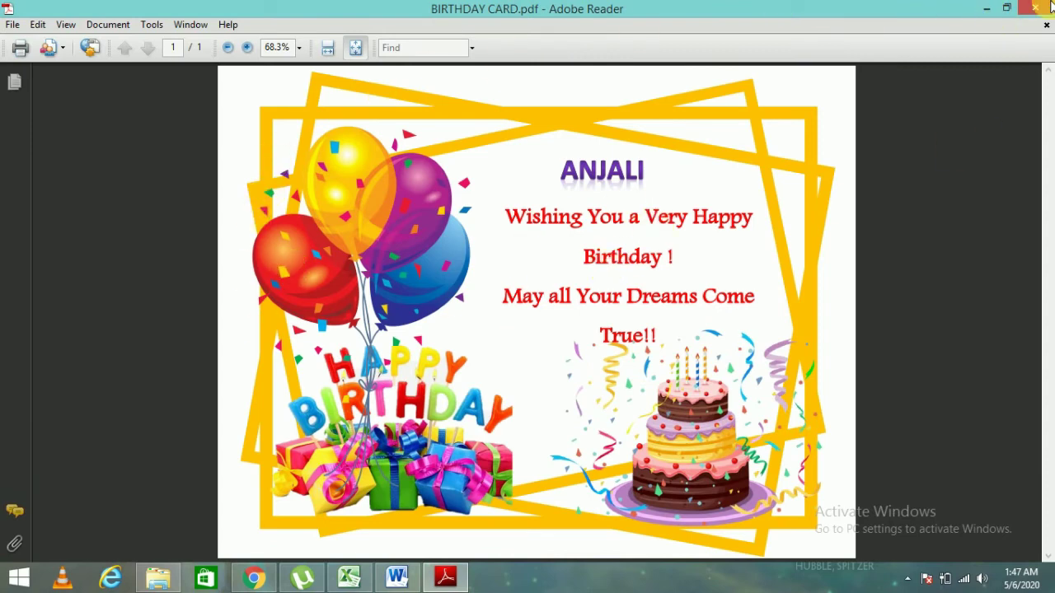
Minimize Adobe Reader and Word, then switch back to Google Chrome.
left_click(985, 15)
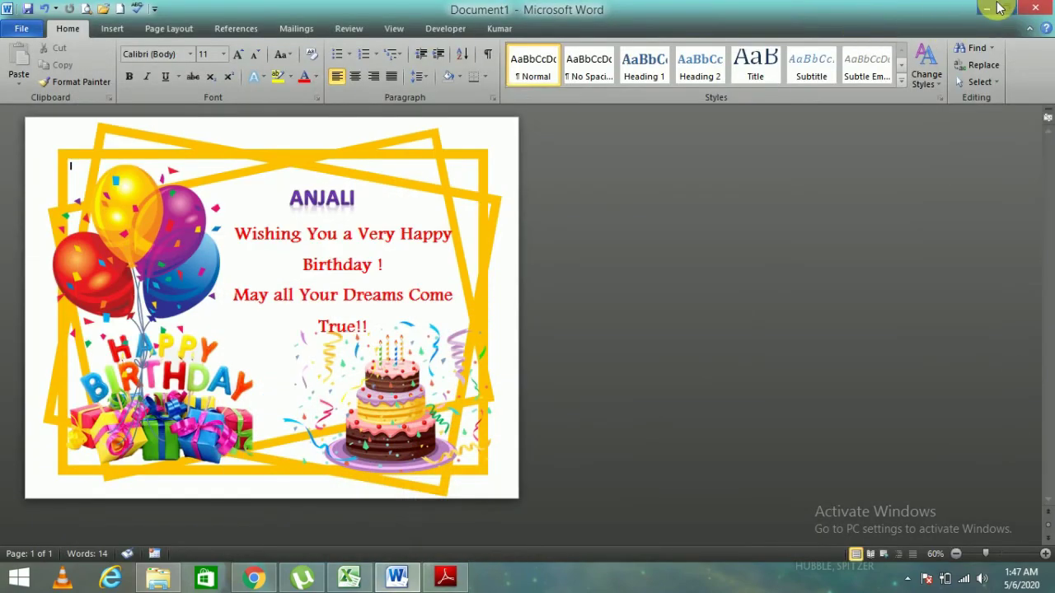
left_click(986, 11)
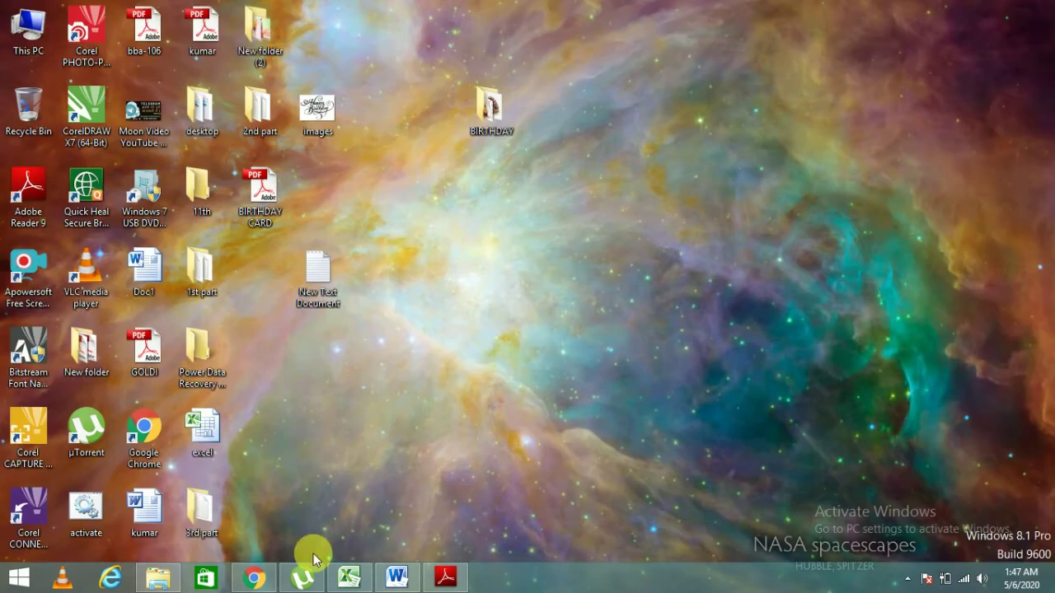
left_click(253, 579)
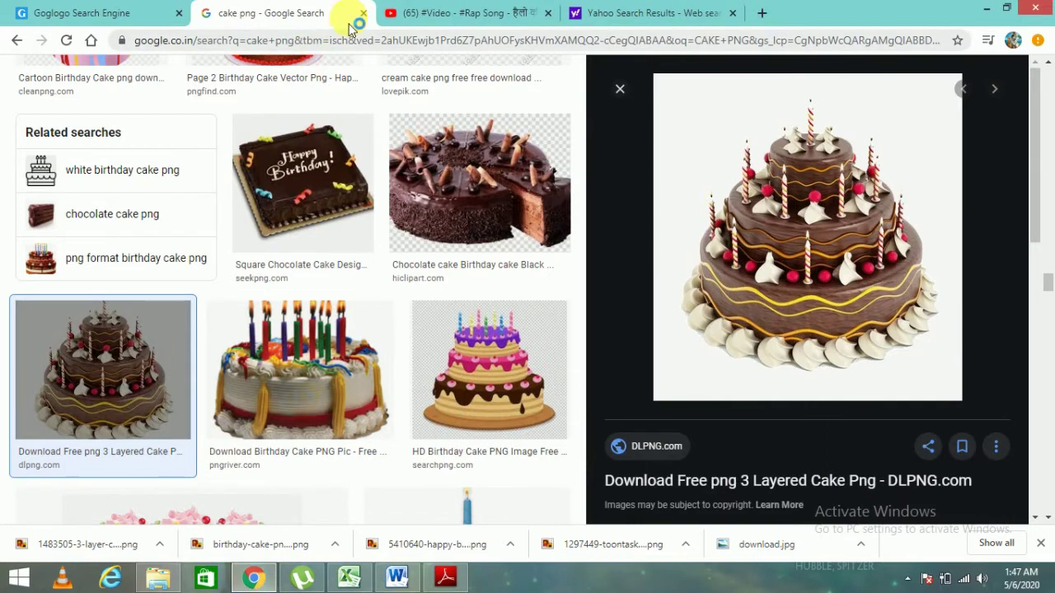
Search 'PDF TO JPG' from the Yahoo tab and open the pdf2jpg.net converter result.
left_click(666, 15)
left_click(576, 39)
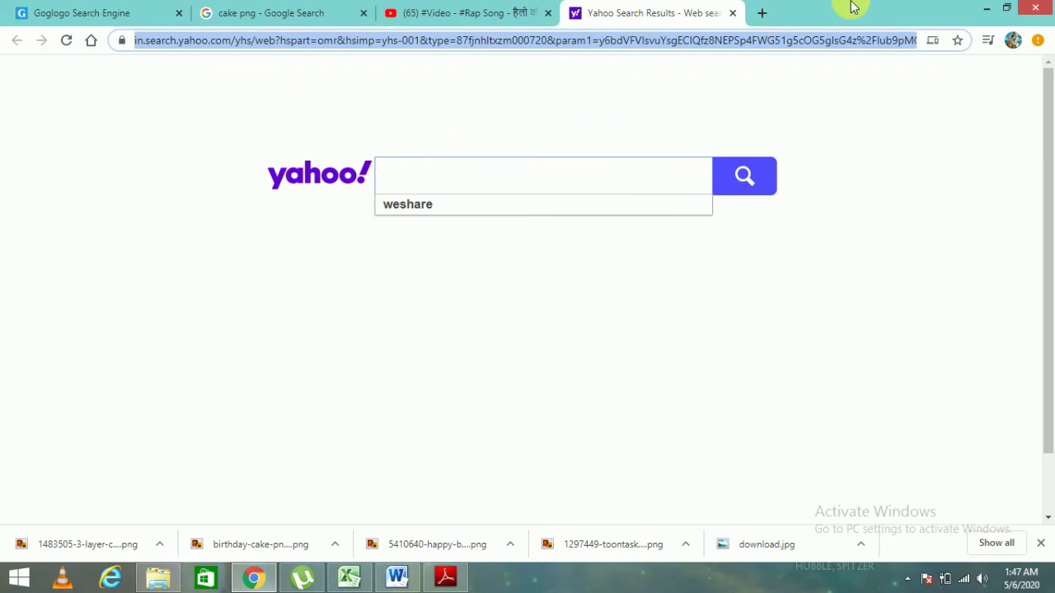
type("PDF")
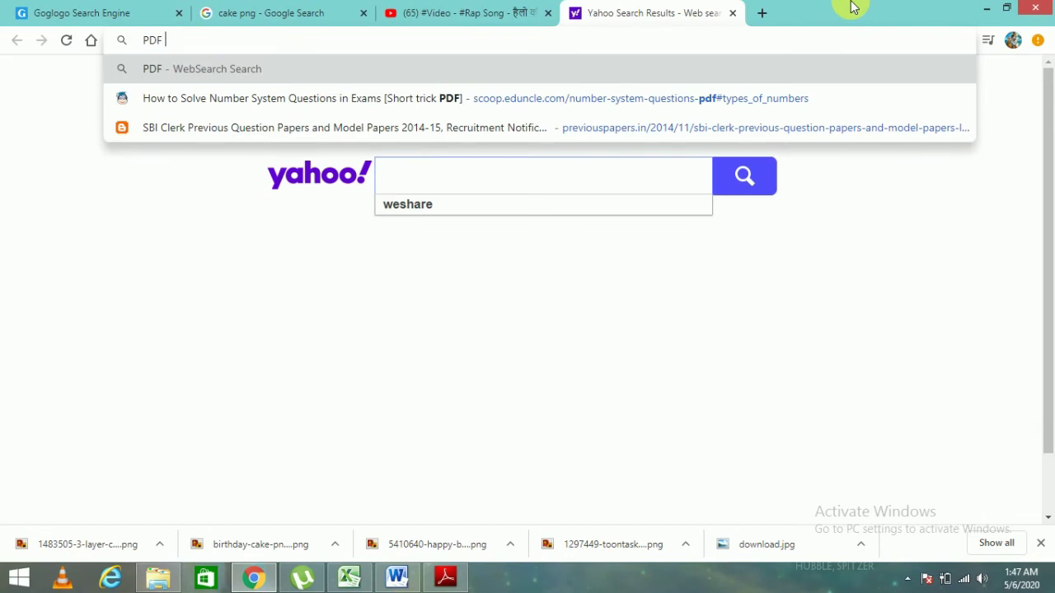
type(" TO J")
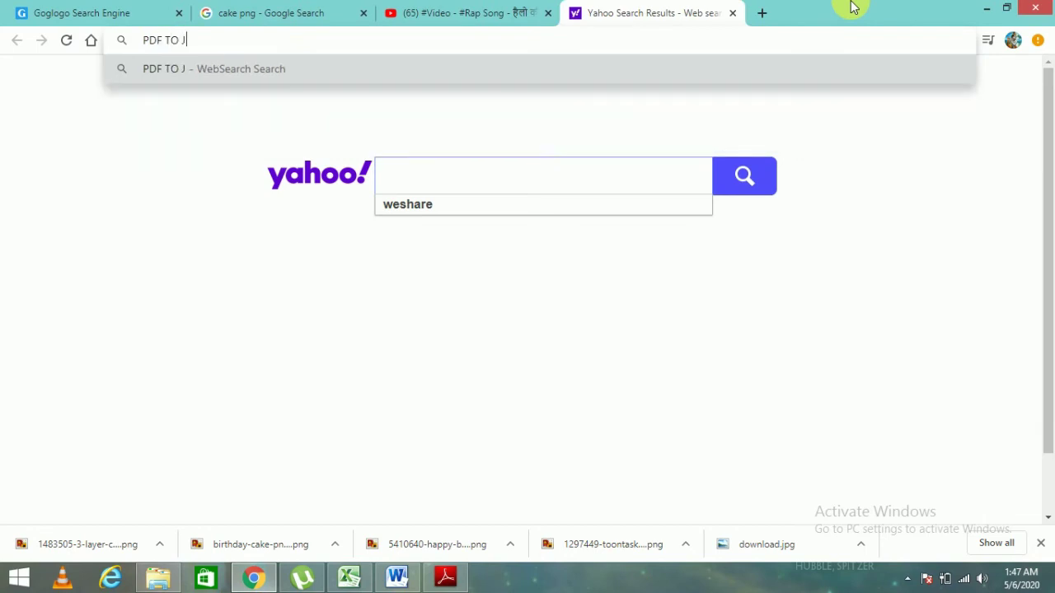
type("PG")
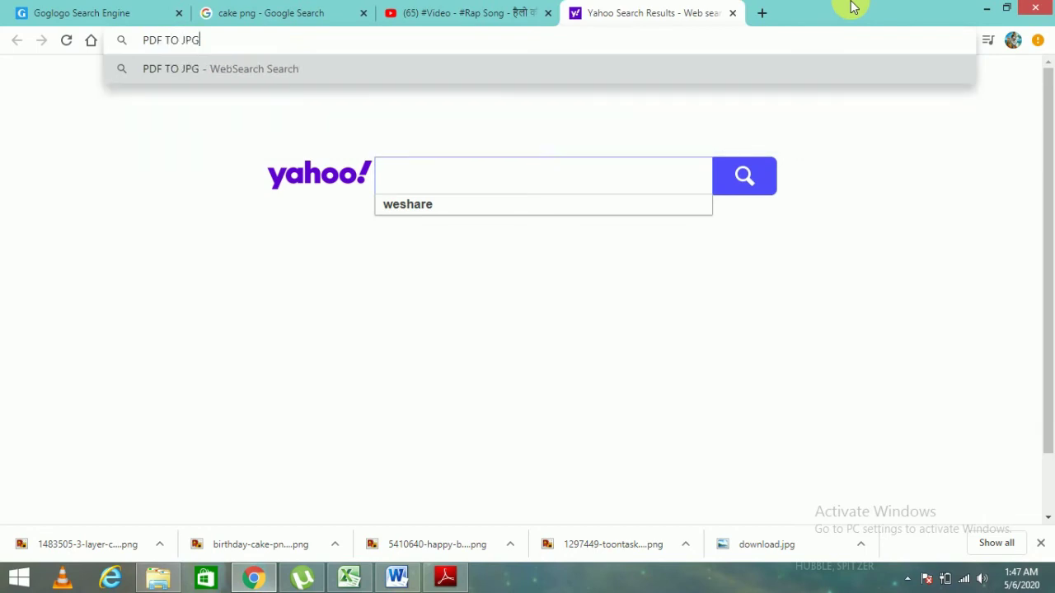
key("Return")
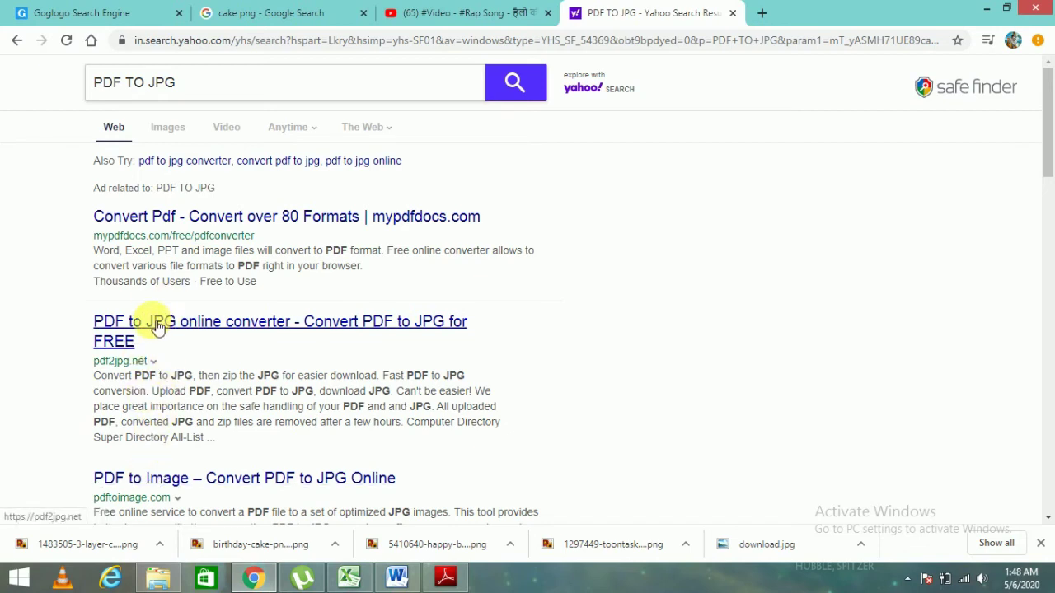
left_click(159, 327)
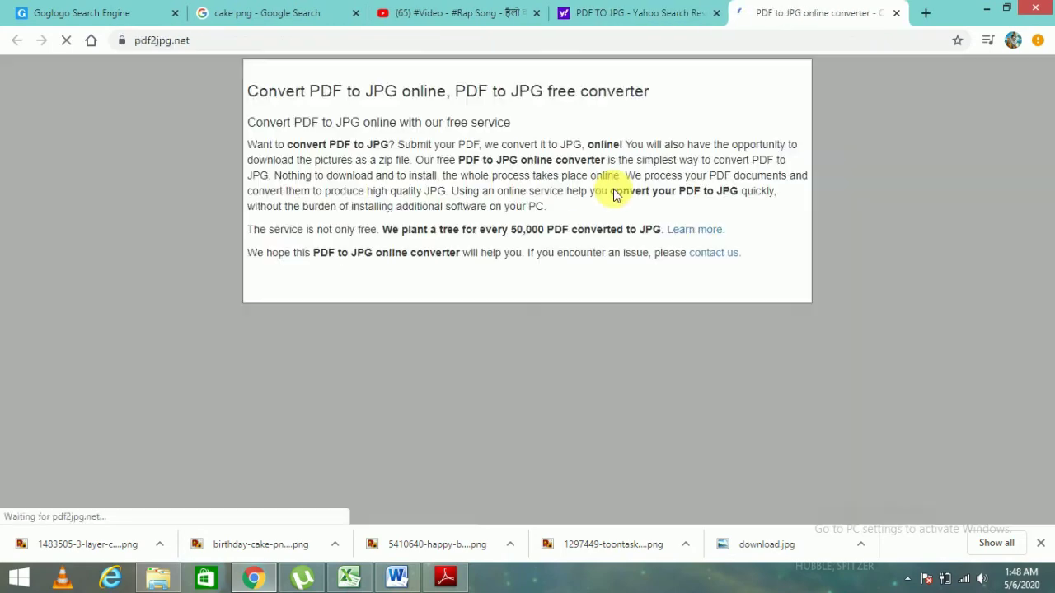
Upload BIRTHDAY CARD.pdf from the Desktop into the pdf2jpg.net converter.
scroll(614, 194, "down", 3)
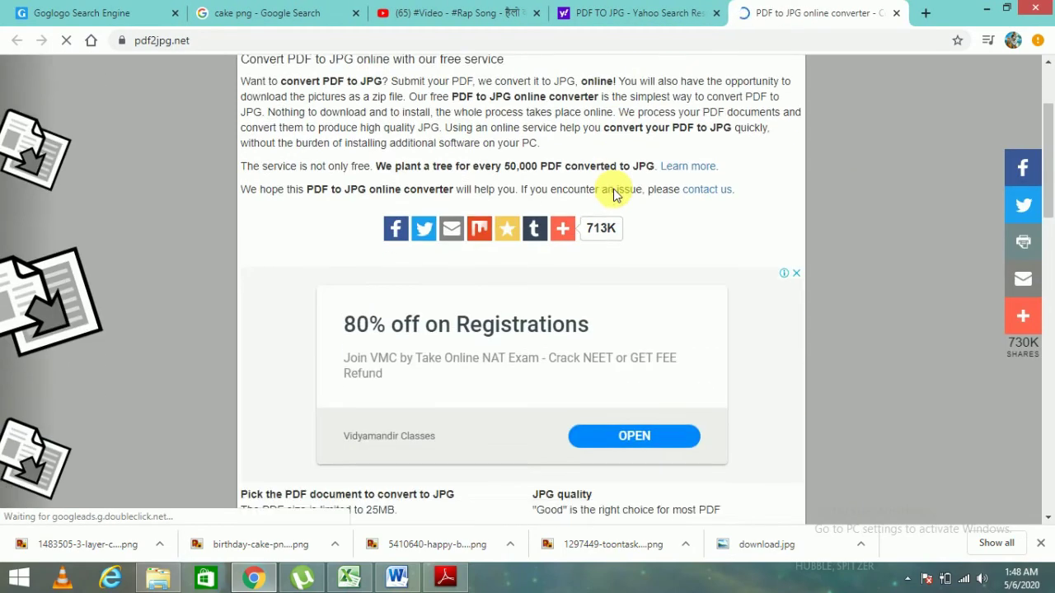
scroll(614, 194, "down", 2)
scroll(618, 194, "down", 1)
scroll(618, 194, "down", 2)
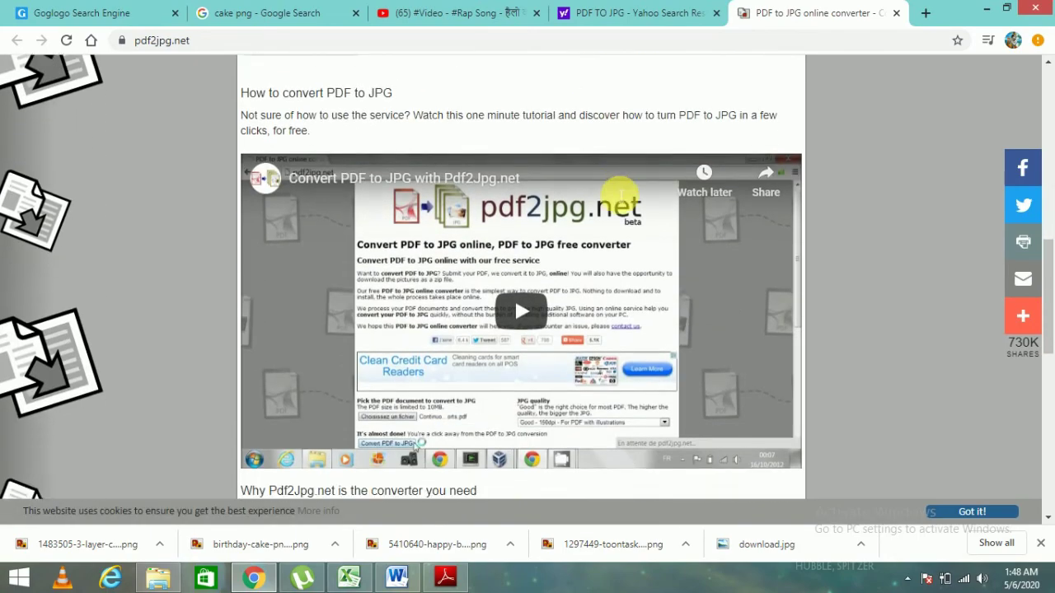
scroll(619, 194, "down", 4)
scroll(613, 194, "up", 6)
scroll(614, 191, "up", 2)
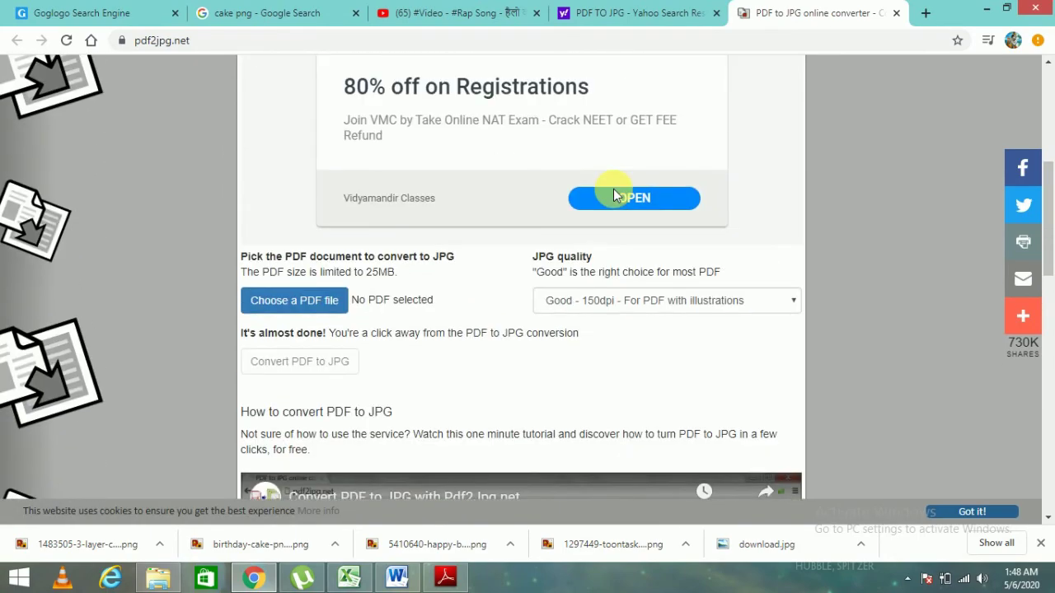
left_click(311, 303)
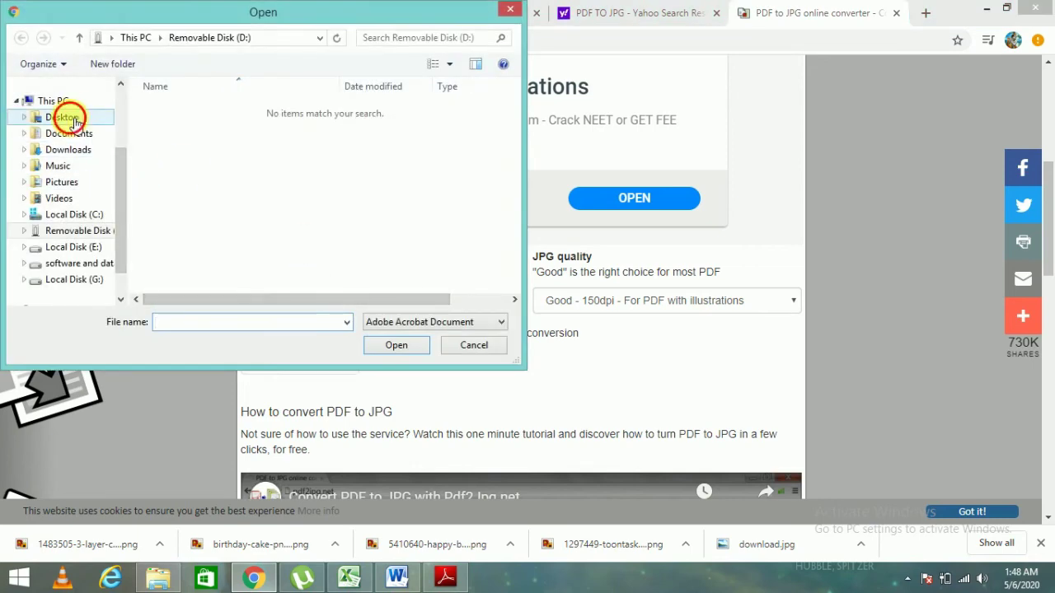
left_click(65, 117)
left_click_drag(512, 177, 512, 276)
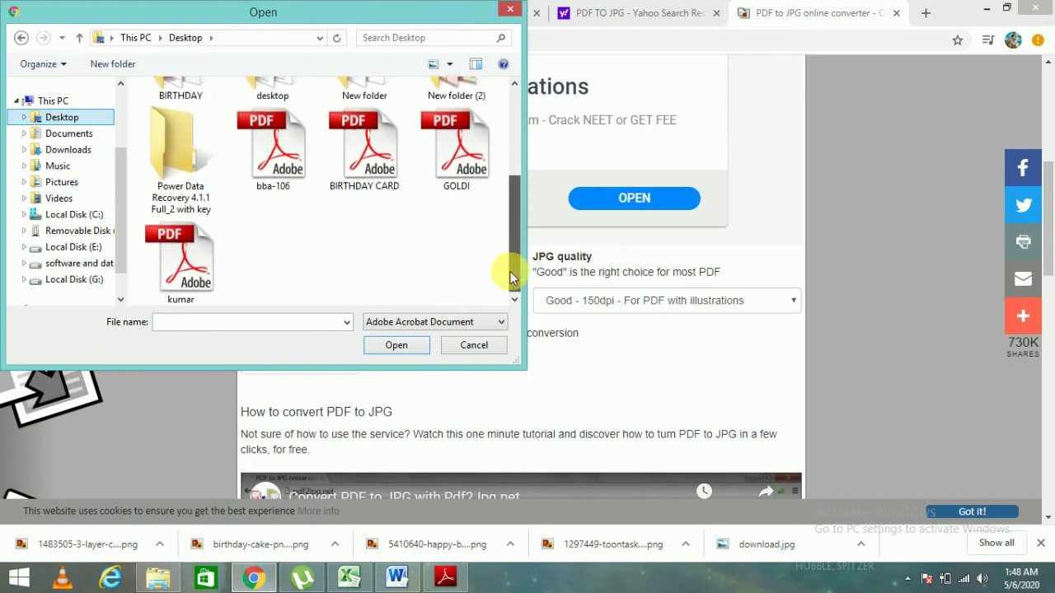
left_click(377, 162)
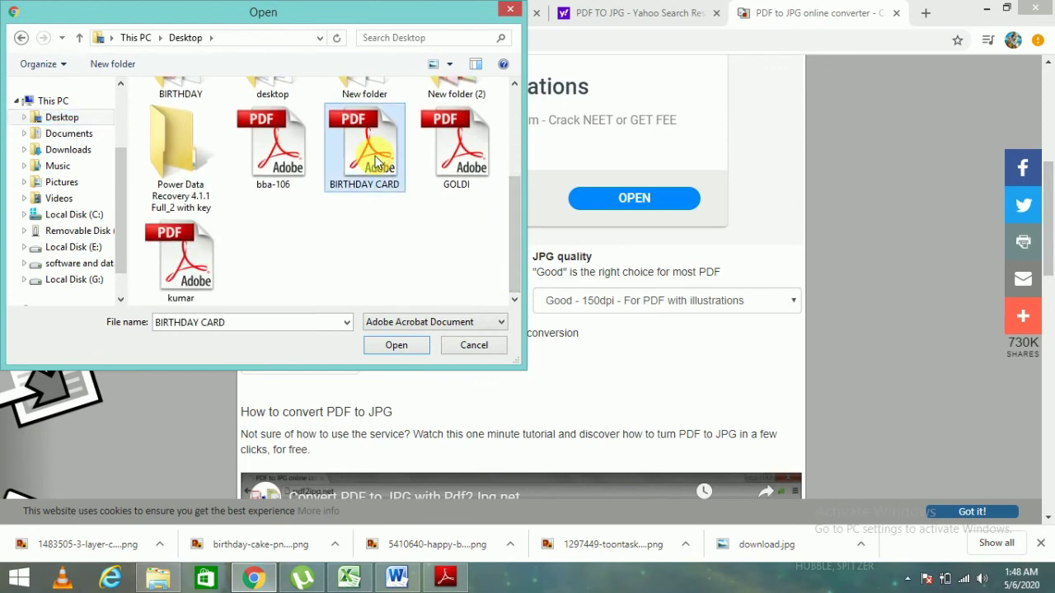
left_click(400, 346)
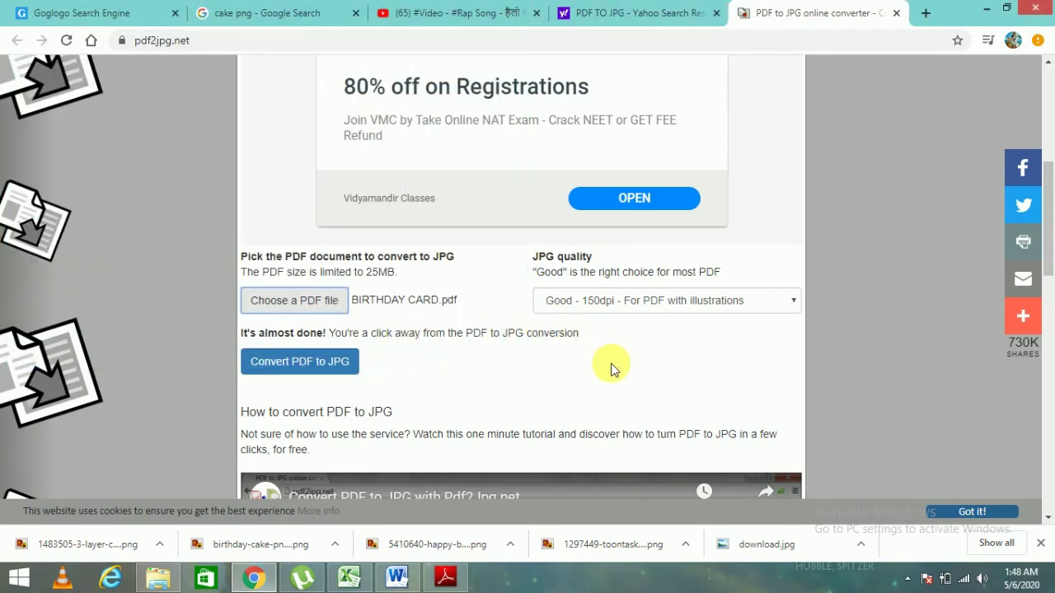
Convert the PDF to JPG and download the Page 1 image, BIRTHDAY CARD-page-001.jpg.
left_click(322, 368)
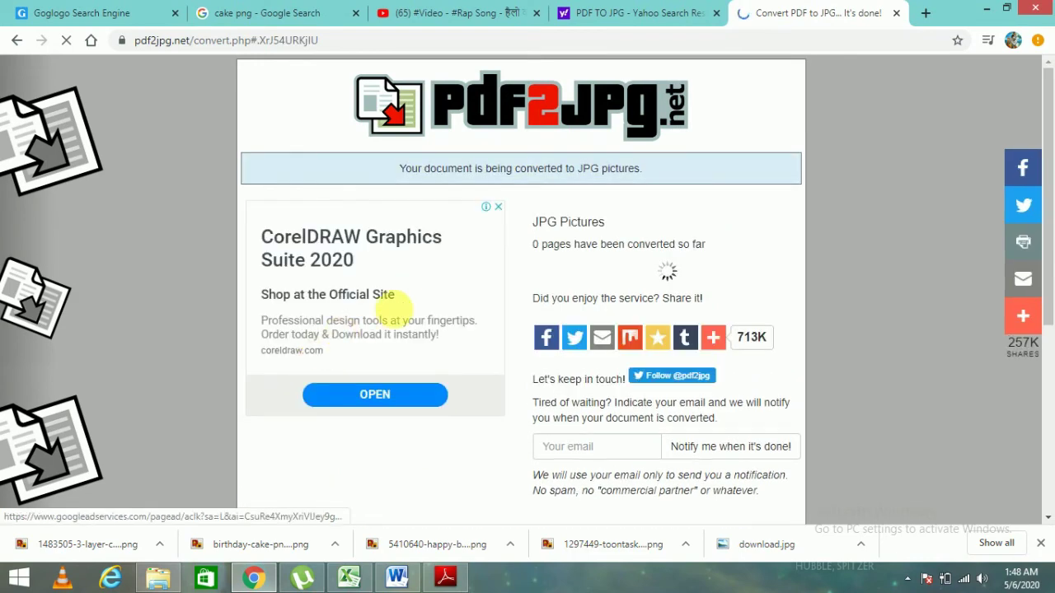
scroll(810, 279, "down", 3)
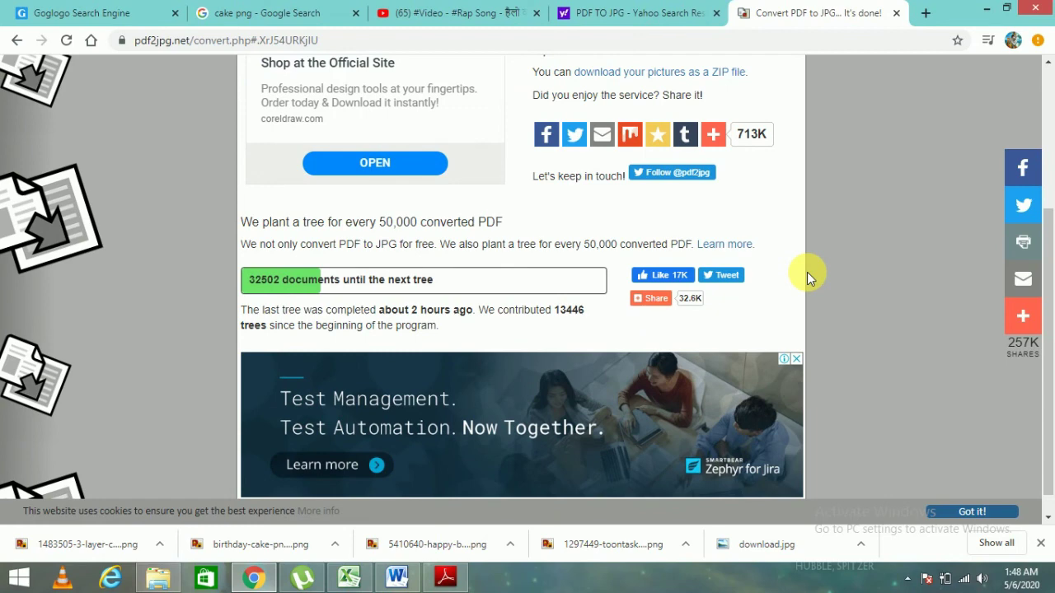
scroll(807, 272, "down", 1)
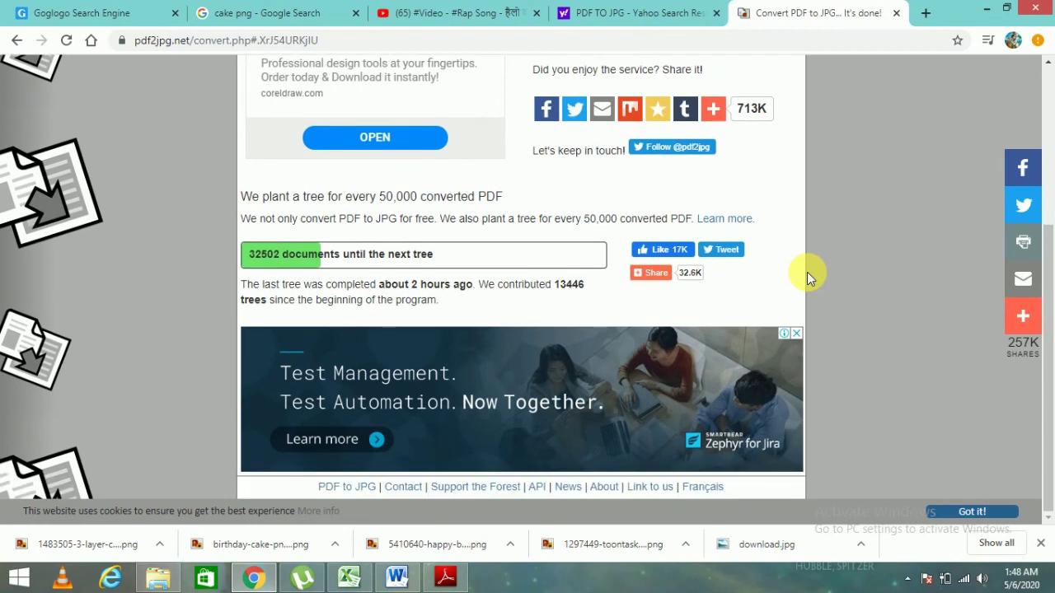
scroll(807, 272, "up", 3)
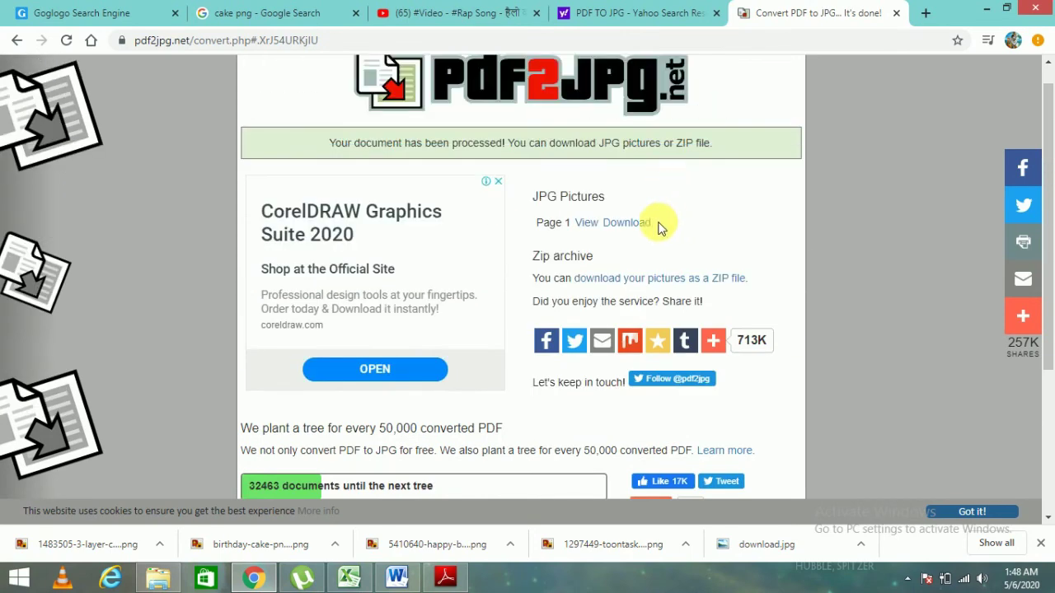
left_click(624, 225)
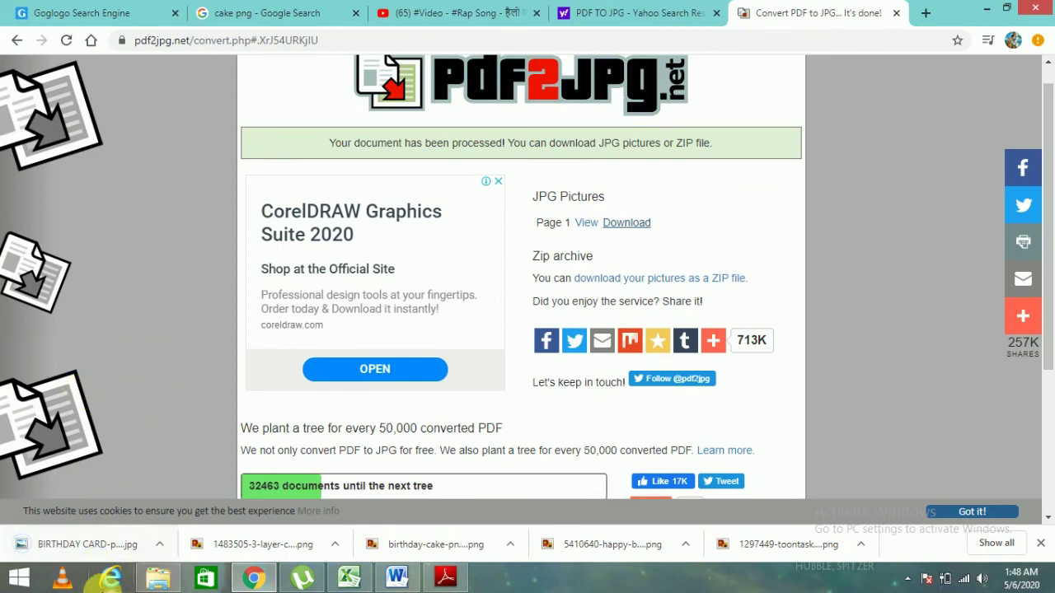
Show the Downloads folder in File Explorer and right-click BIRTHDAY CARD-page-001.
left_click(157, 579)
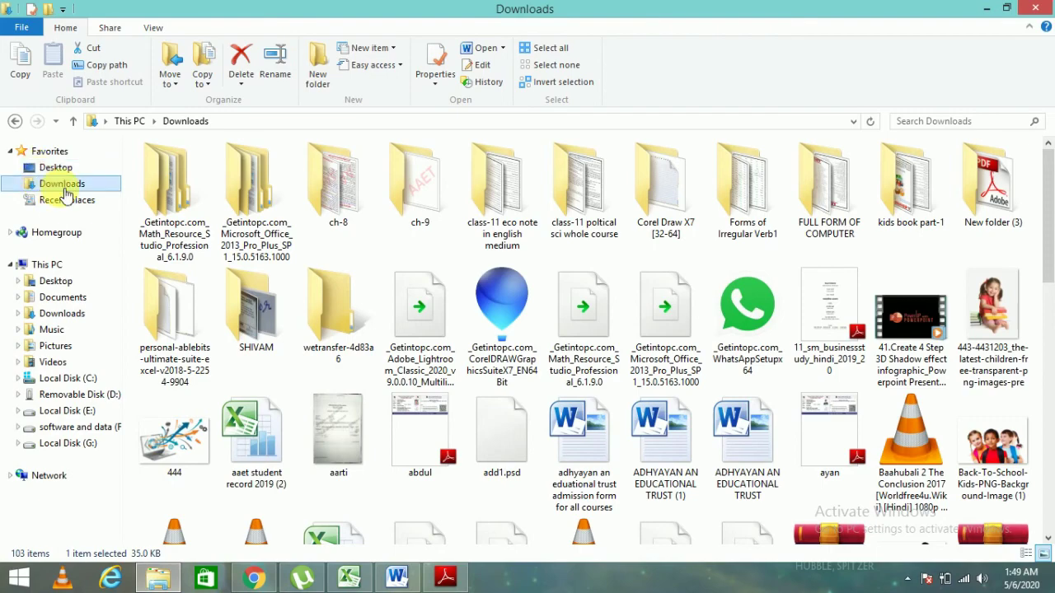
left_click(66, 192)
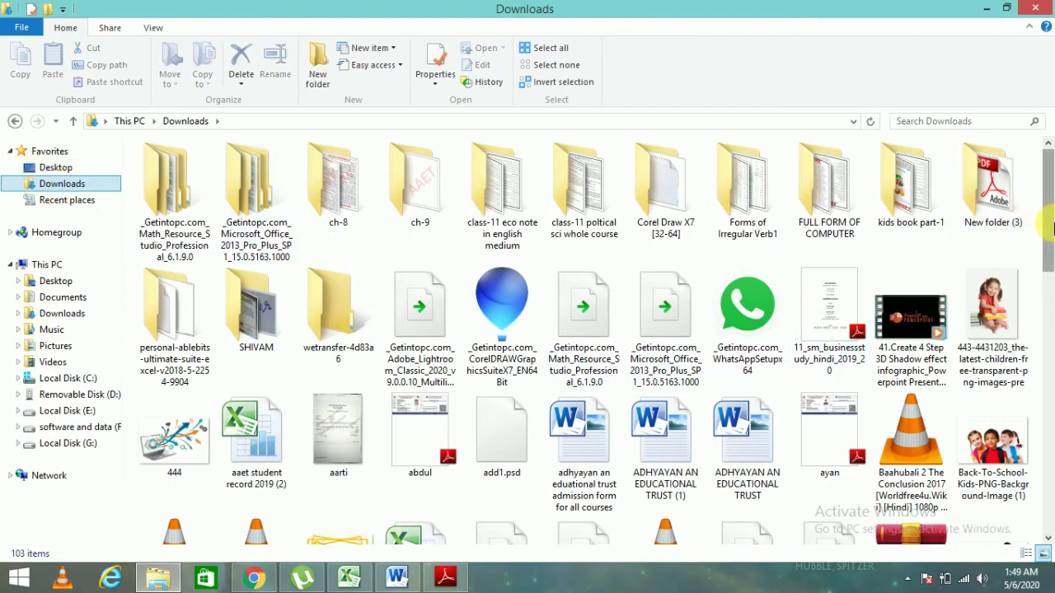
scroll(1051, 228, "down", 3)
scroll(1036, 228, "down", 1)
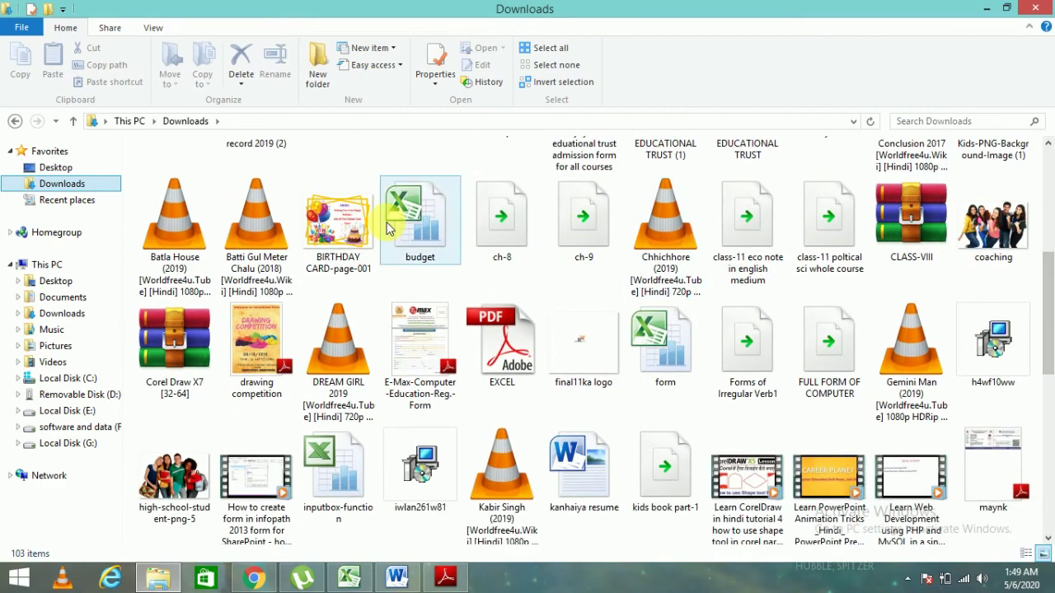
right_click(336, 218)
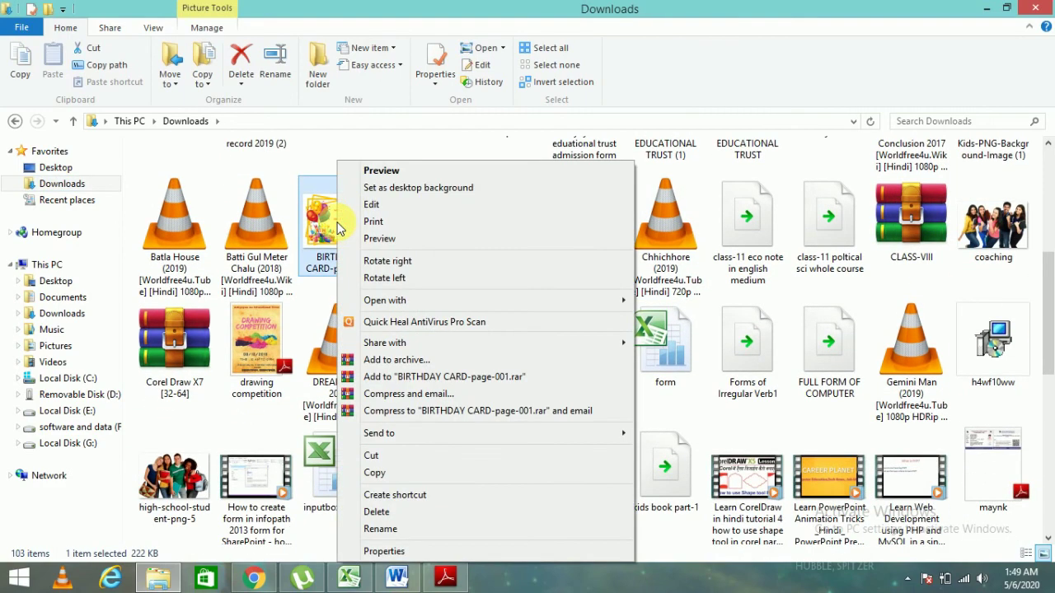
Preview BIRTHDAY CARD-page-001 in Windows Photo Viewer.
left_click(378, 172)
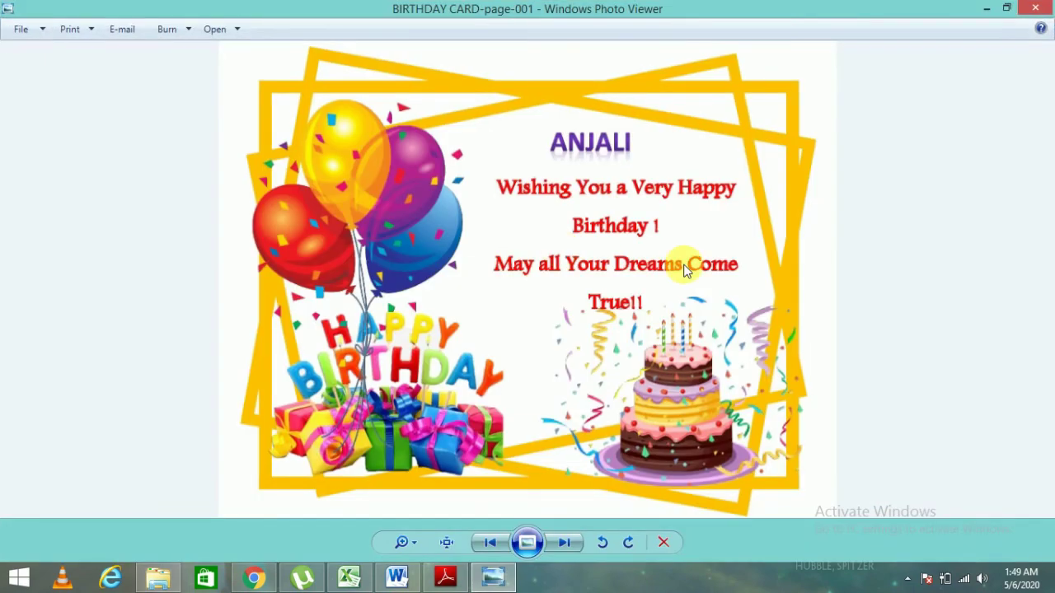